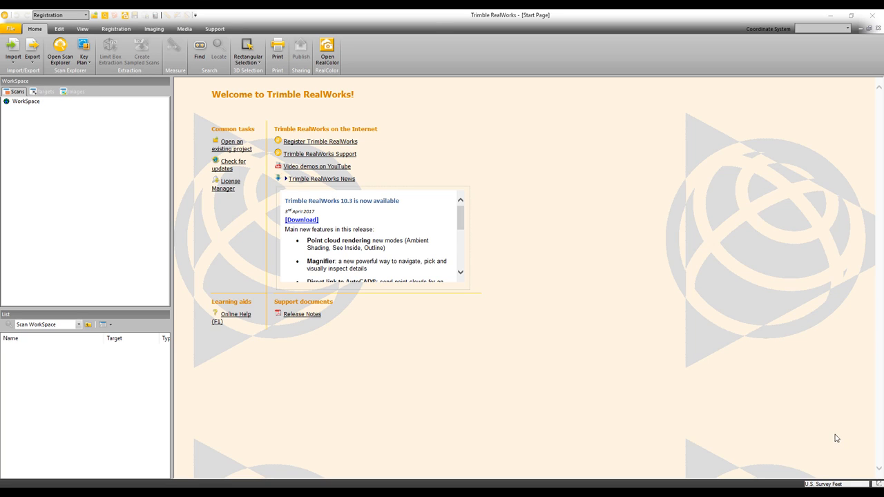
# Step: Switch to File Explorer and load the traverse building.rwp project into Trimble RealWorks, leaving the file window minimized
pyautogui.hotkey('alt', 'Tab')
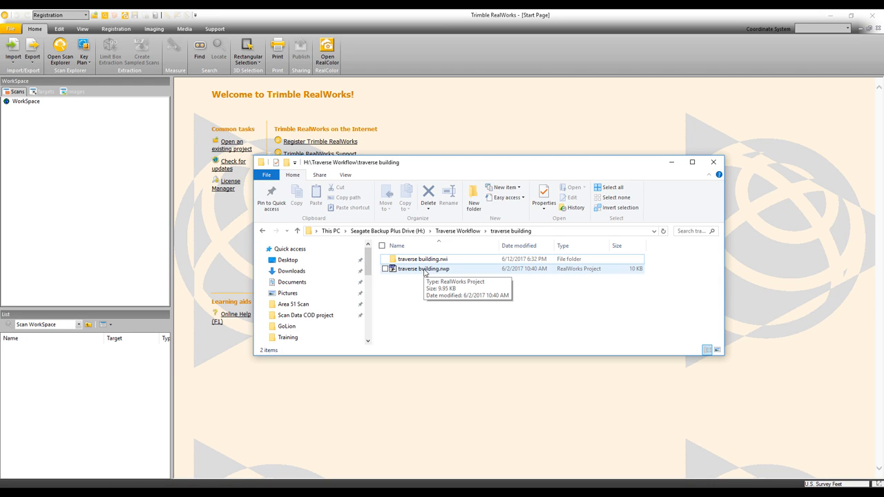
pyautogui.moveTo(424, 272); pyautogui.dragTo(504, 406)
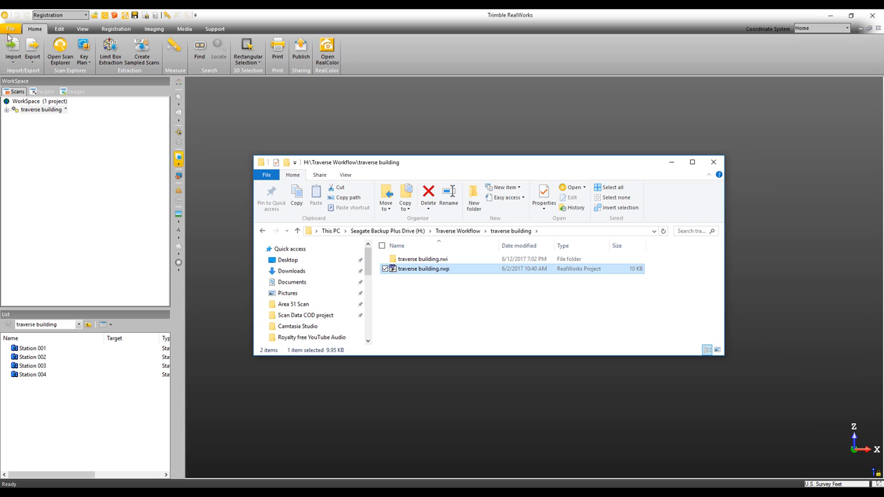
pyautogui.click(669, 164)
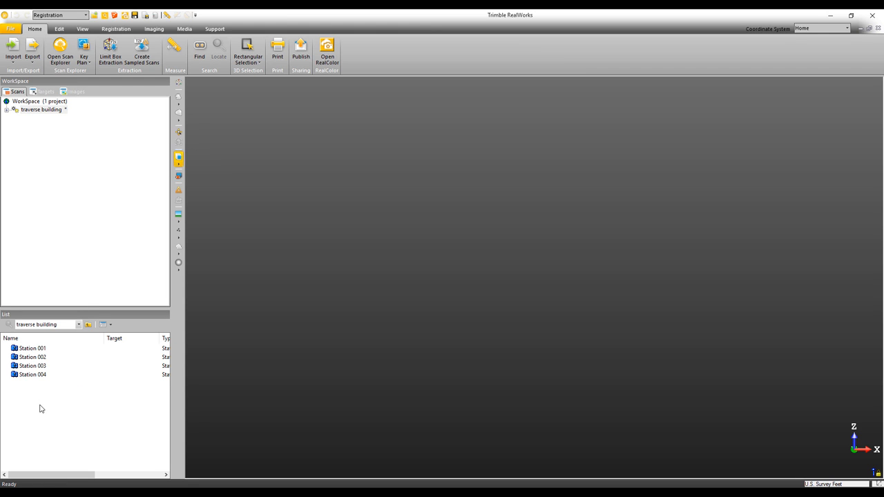
# Step: Create sampled scans for Stations 001 to 004, sampling by step at 5 pixels without range or zone filtering
pyautogui.moveTo(44, 398); pyautogui.dragTo(64, 345)
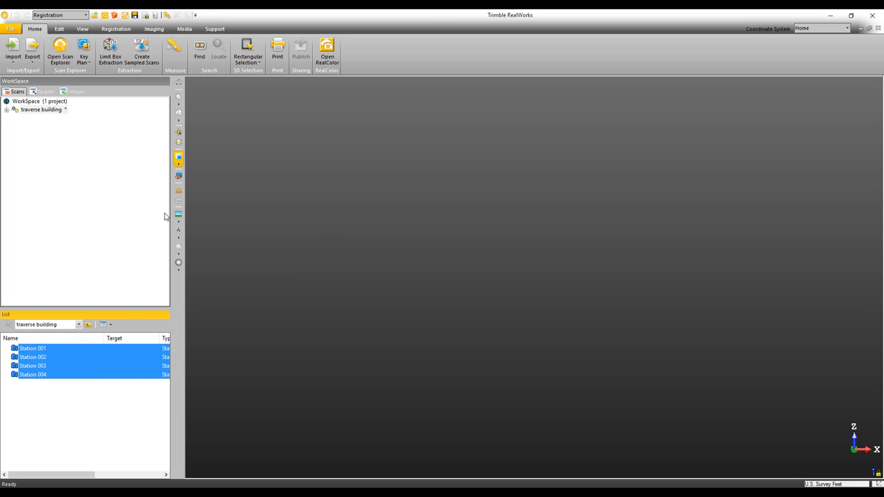
pyautogui.click(142, 55)
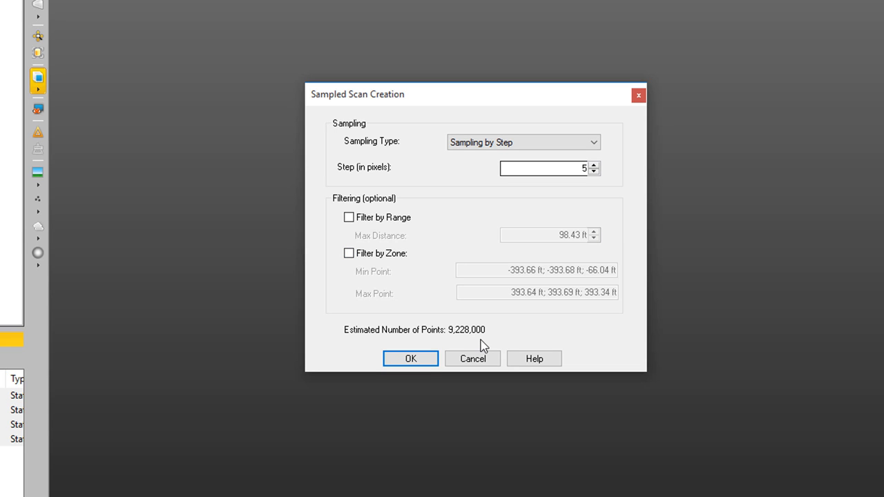
pyautogui.click(416, 358)
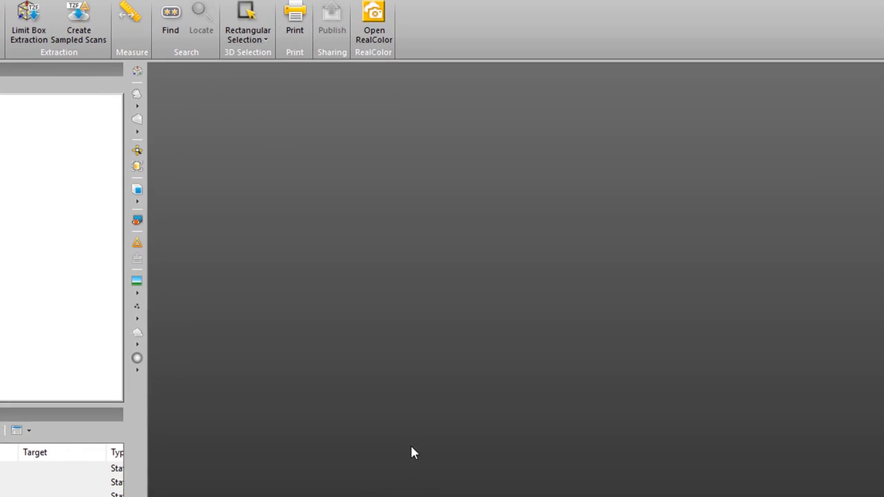
# Step: Render the sampled point clouds with Station Color and inspect how the four stations' scans lie relative to each other
pyautogui.click(137, 151)
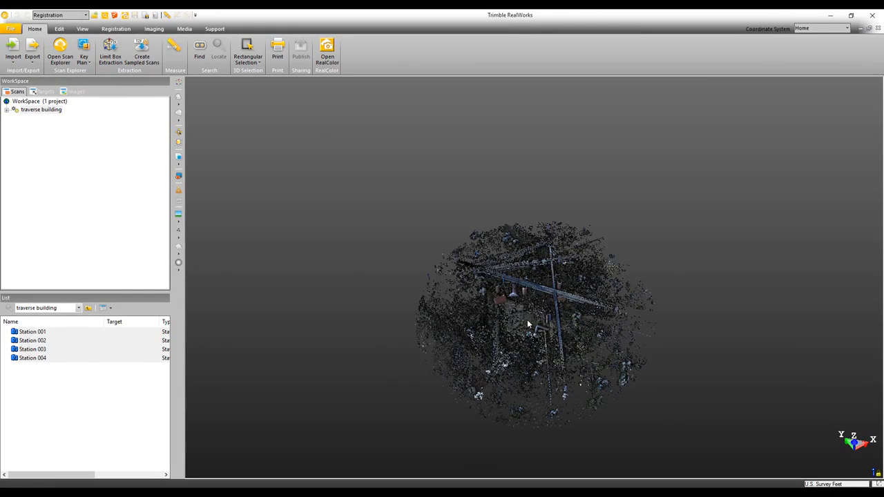
pyautogui.moveTo(503, 318); pyautogui.dragTo(536, 322)
pyautogui.scroll(2, 529, 303)
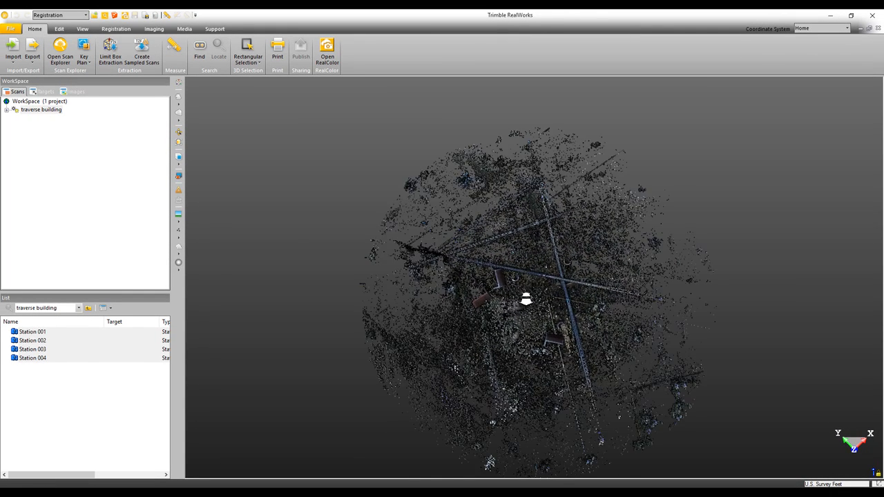
pyautogui.scroll(4, 524, 269)
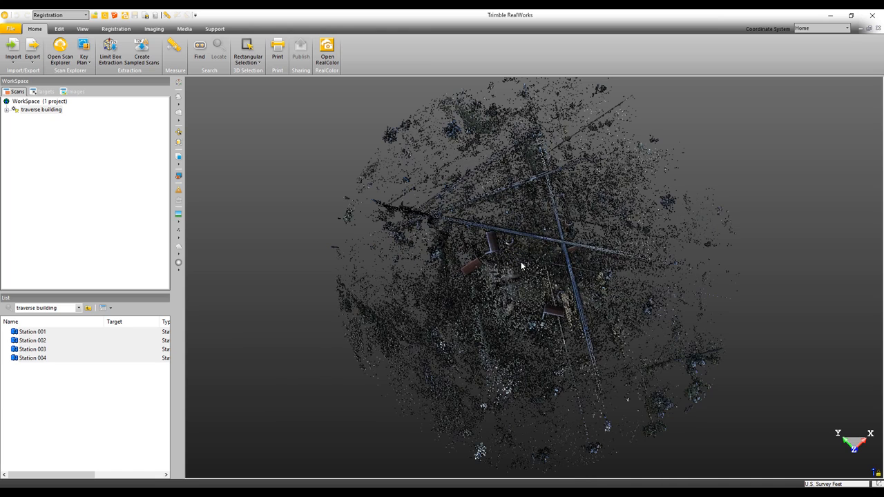
pyautogui.click(178, 216)
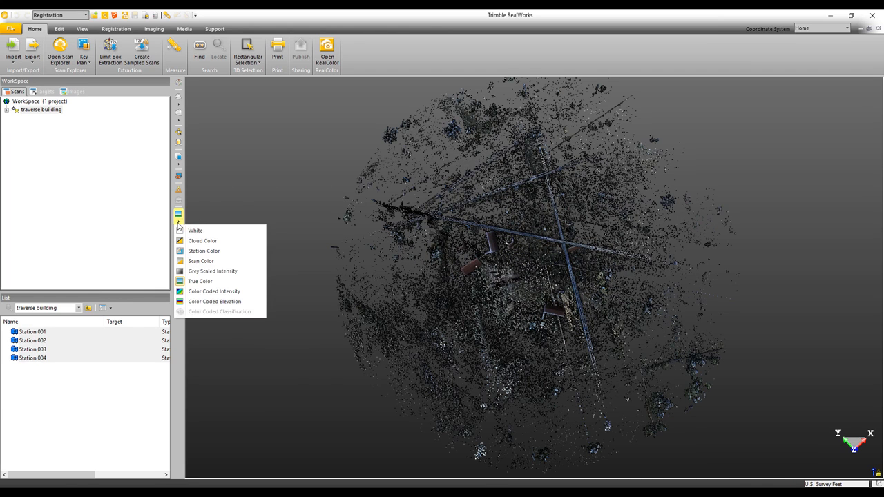
pyautogui.click(232, 252)
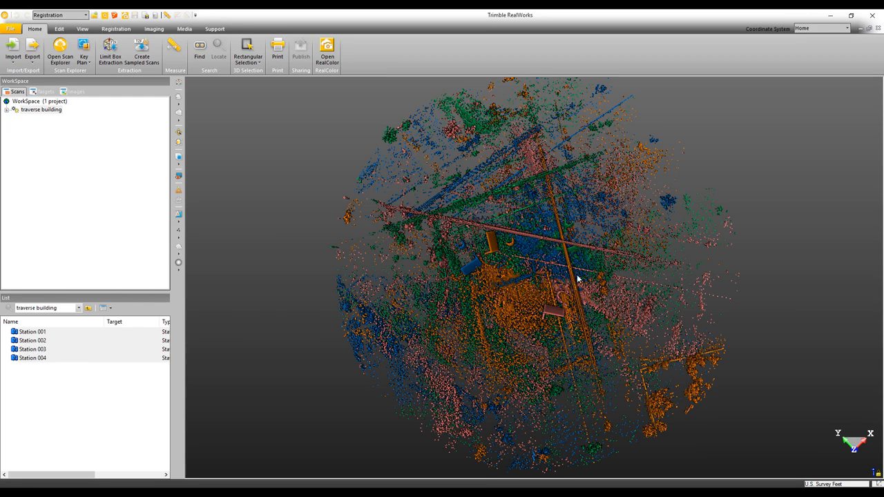
pyautogui.moveTo(507, 318)
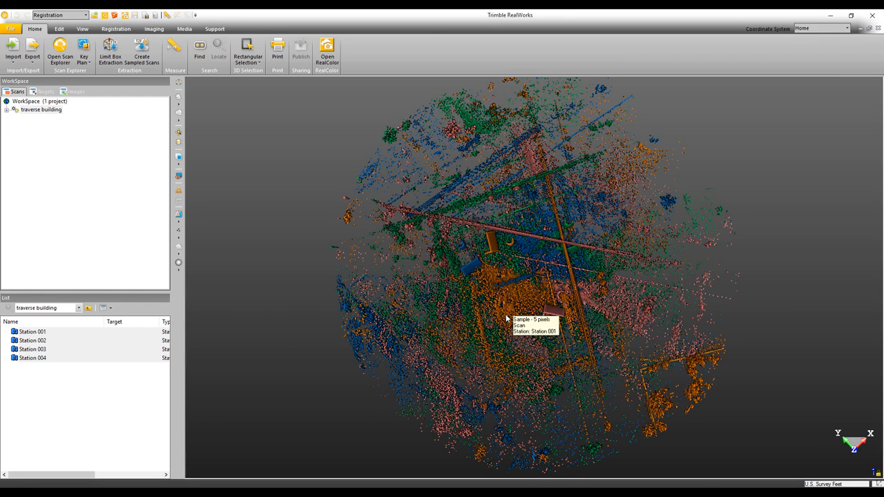
pyautogui.scroll(5, 470, 261)
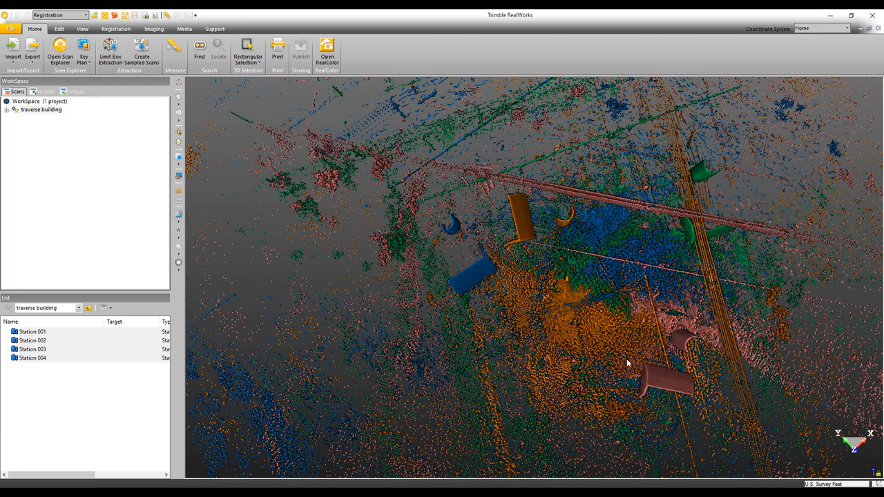
pyautogui.moveTo(689, 352)
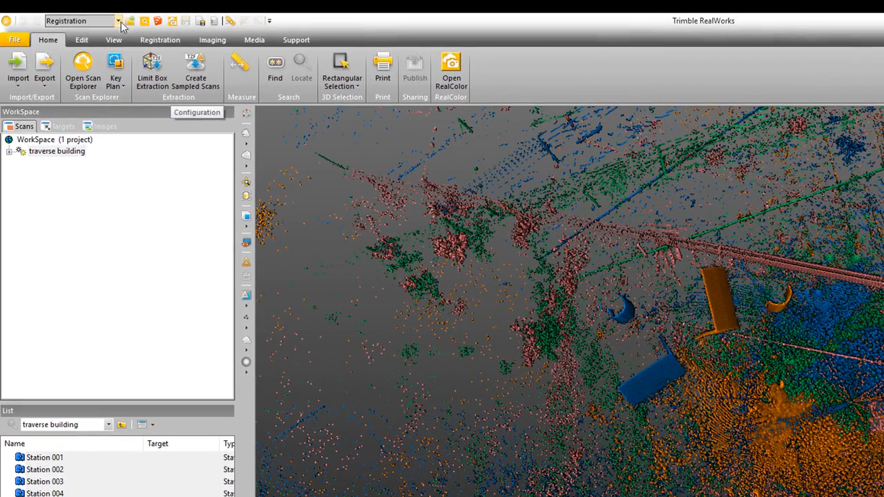
# Step: Start Station Setup on the entire traverse building project and enlarge the tool's pane to show all its steps
pyautogui.click(118, 21)
pyautogui.click(118, 22)
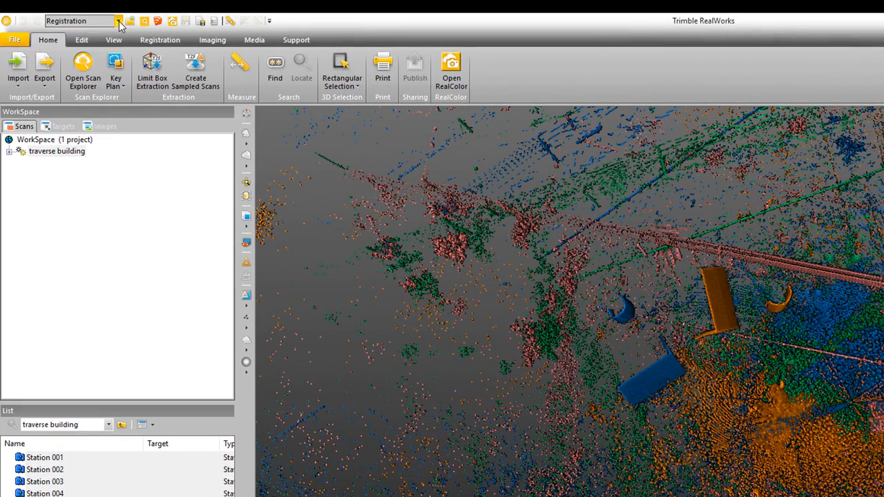
pyautogui.click(160, 40)
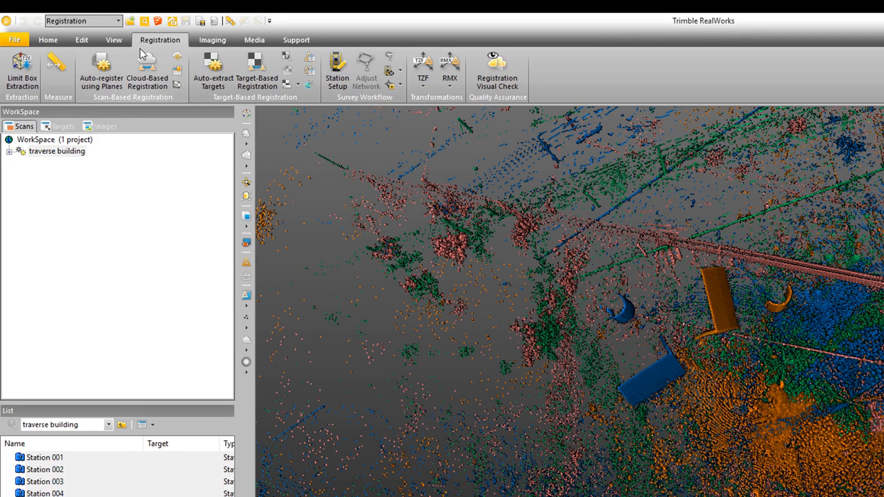
pyautogui.click(57, 155)
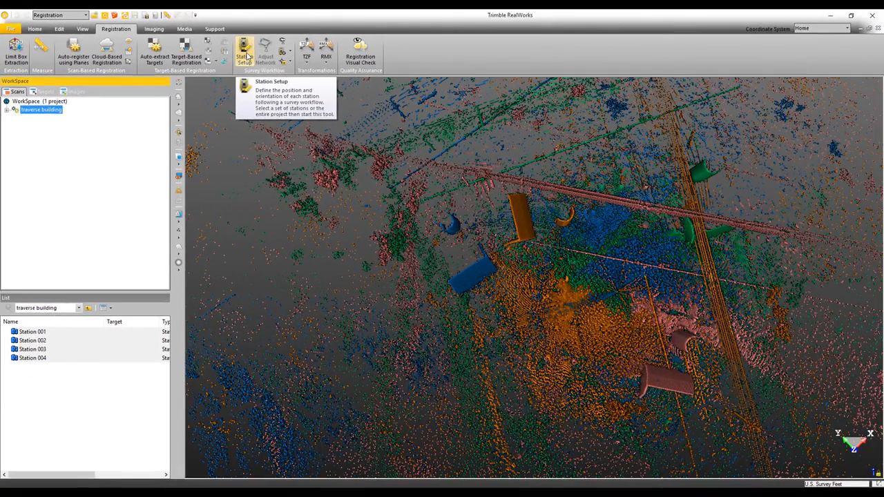
pyautogui.click(341, 78)
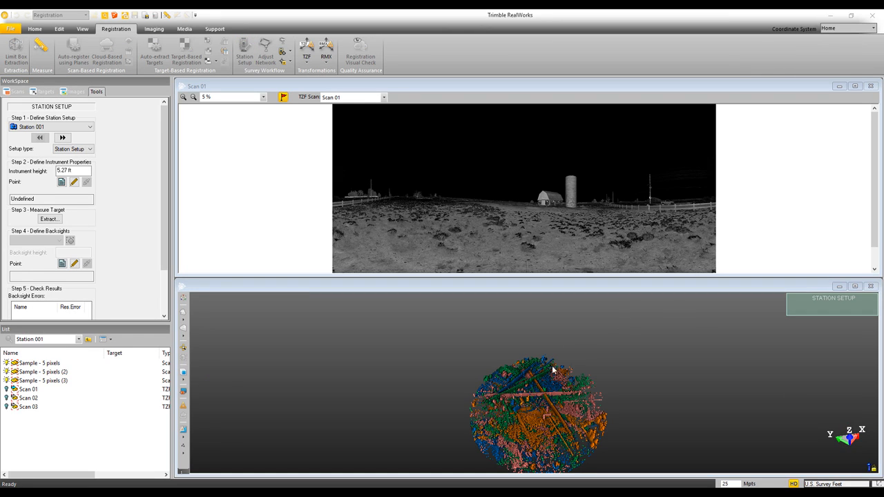
pyautogui.moveTo(58, 322); pyautogui.dragTo(61, 413)
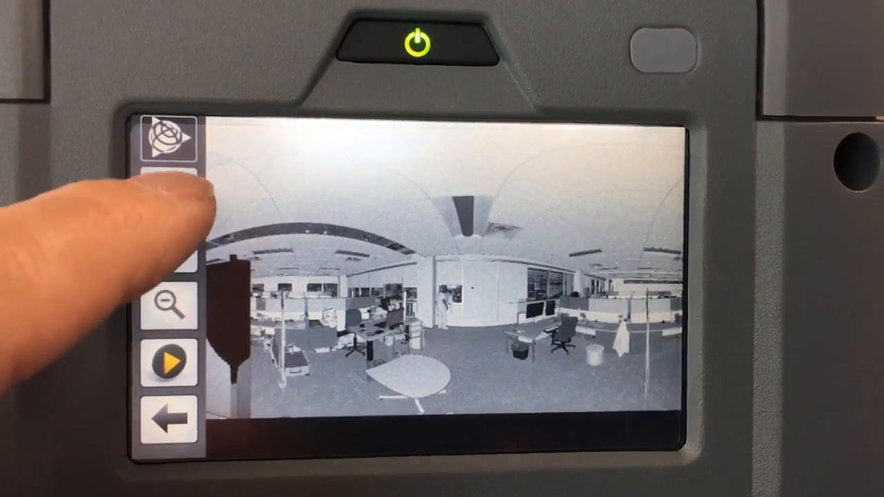
pyautogui.click(171, 192)
pyautogui.click(238, 238)
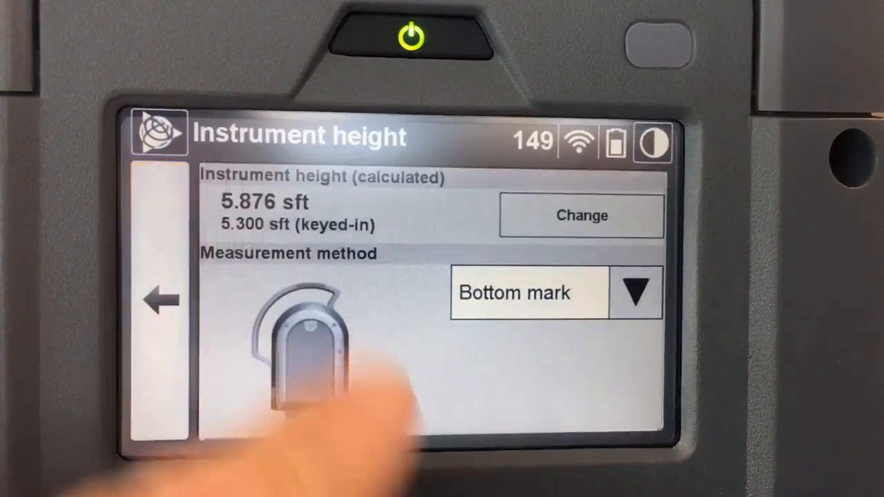
pyautogui.click(630, 284)
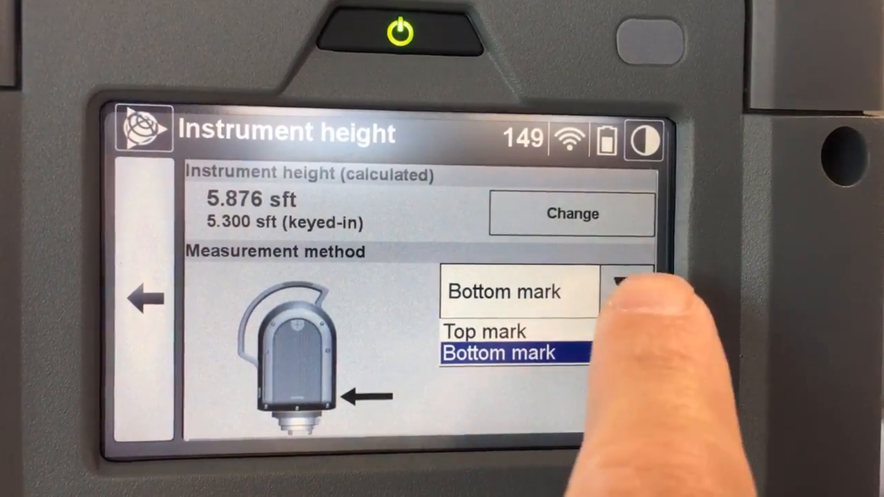
pyautogui.click(621, 354)
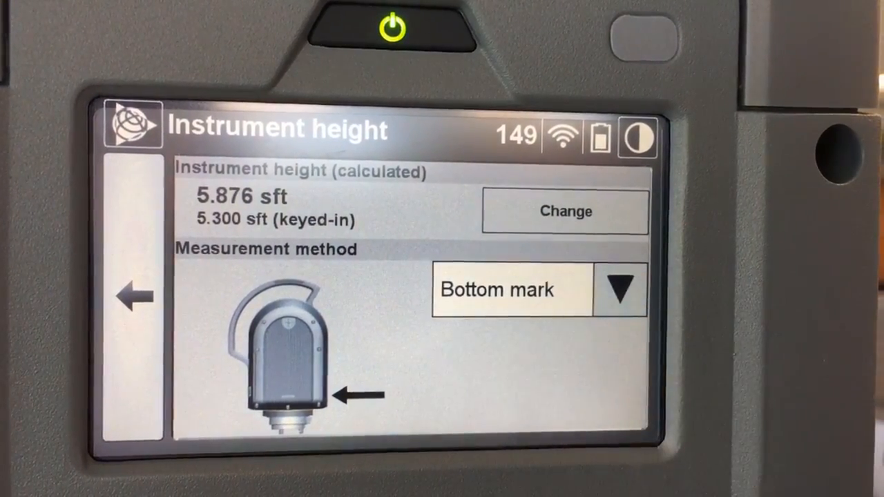
pyautogui.click(567, 211)
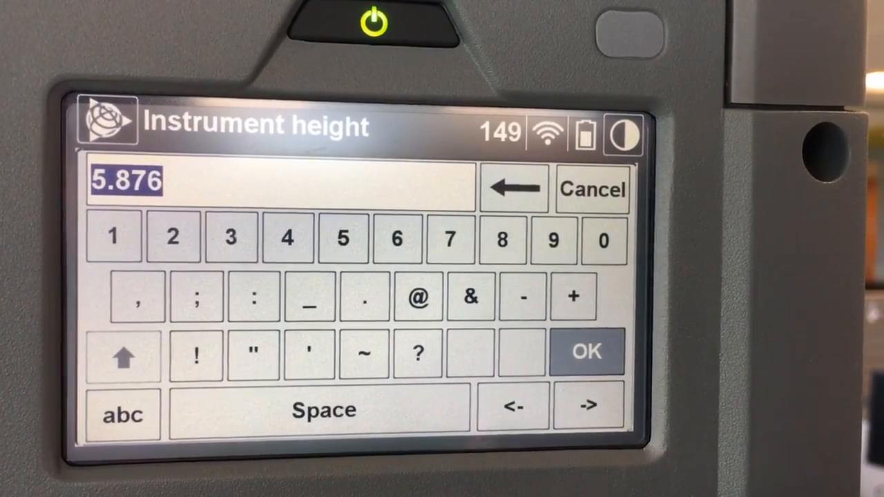
pyautogui.click(595, 190)
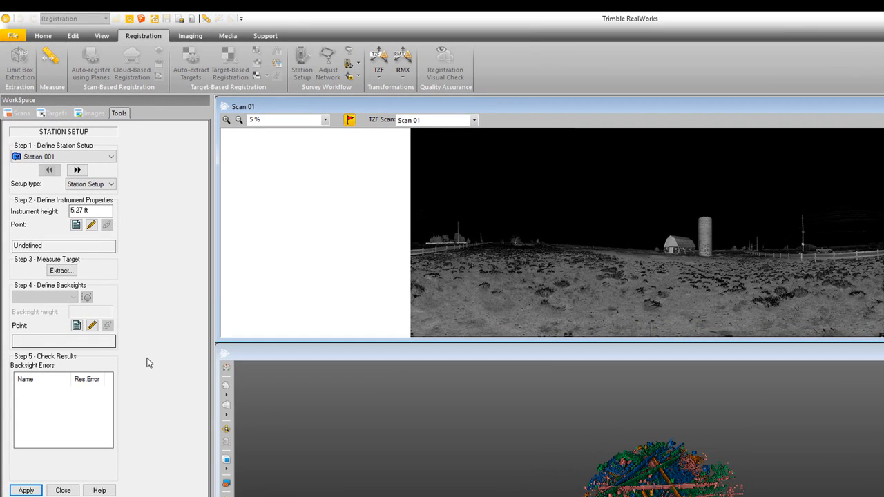
# Step: Choose Station 001 as the station to define and use Station Setup as its setup type
pyautogui.click(114, 159)
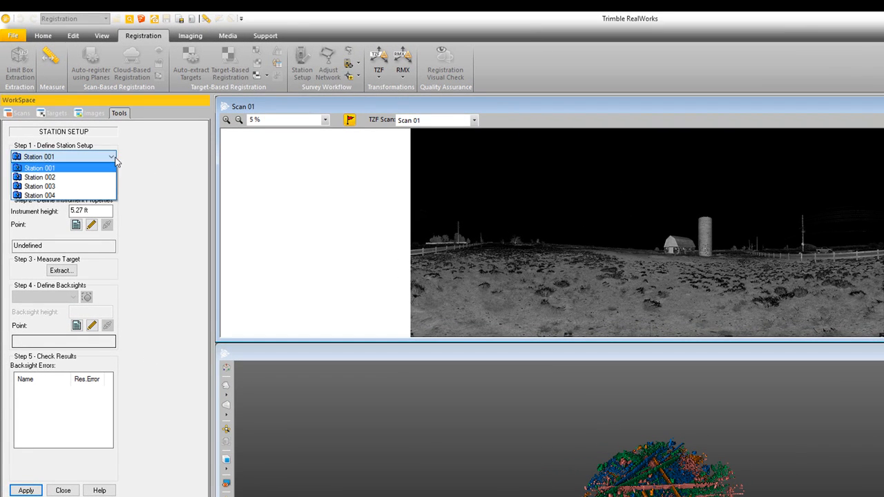
pyautogui.click(78, 170)
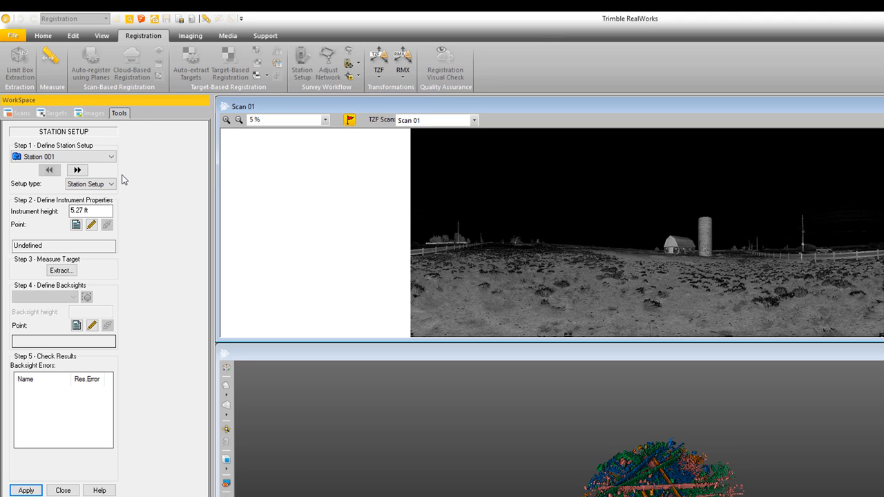
pyautogui.click(76, 170)
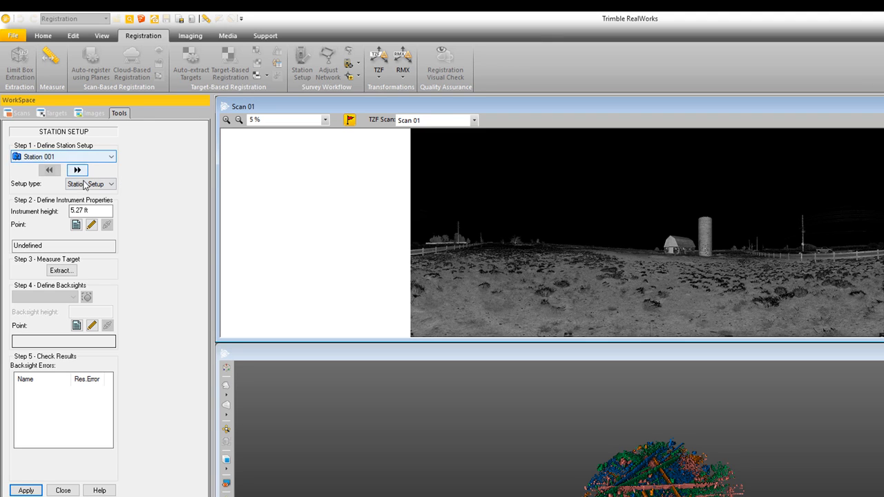
pyautogui.click(112, 184)
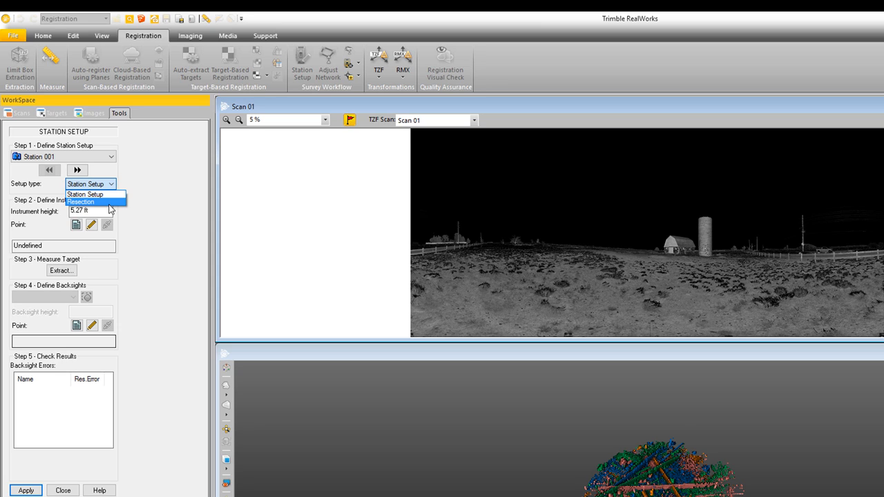
pyautogui.click(113, 196)
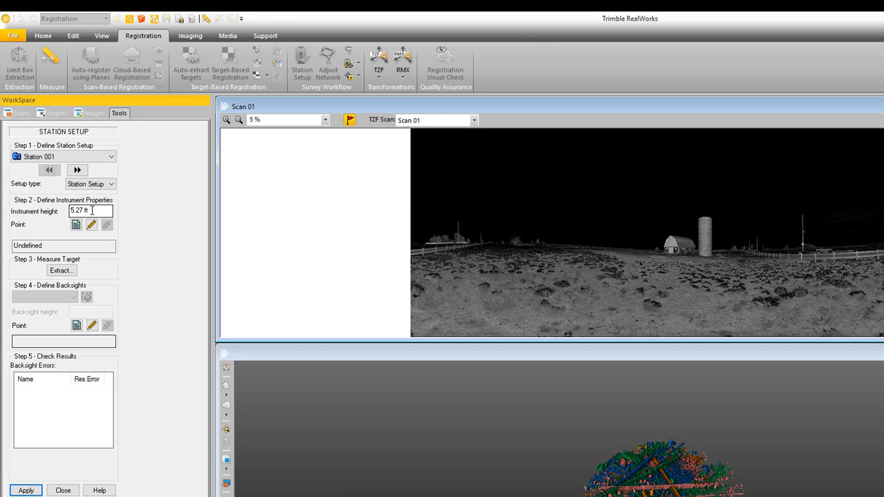
# Step: Create the topo point ST 001 at coordinates 5000, 10000, 100 ft as the instrument point of Station 001
pyautogui.click(76, 225)
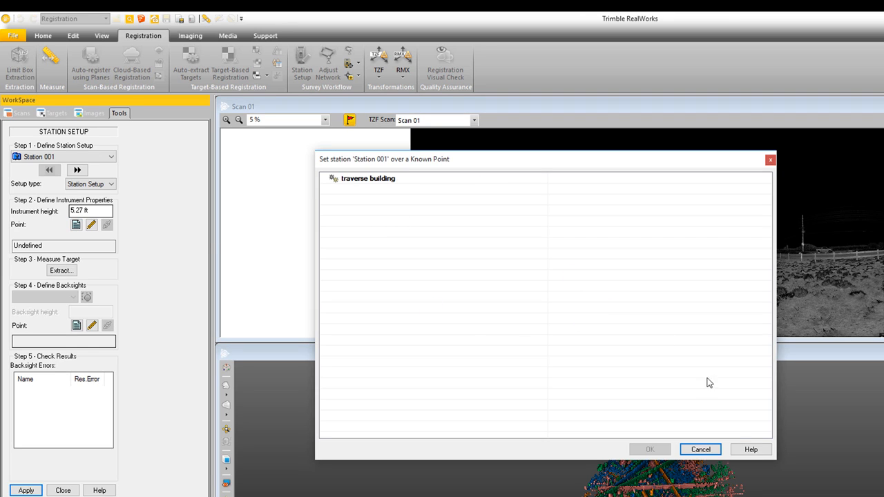
pyautogui.click(700, 450)
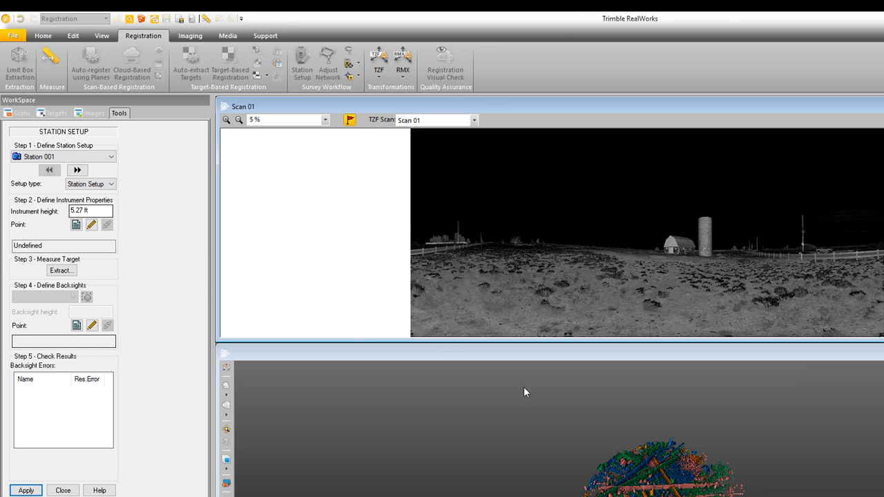
pyautogui.click(92, 228)
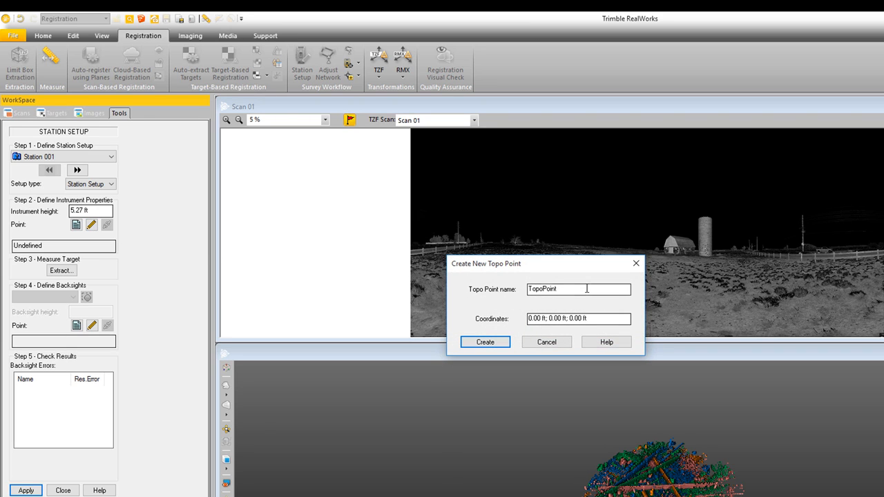
pyautogui.moveTo(588, 290); pyautogui.dragTo(485, 283)
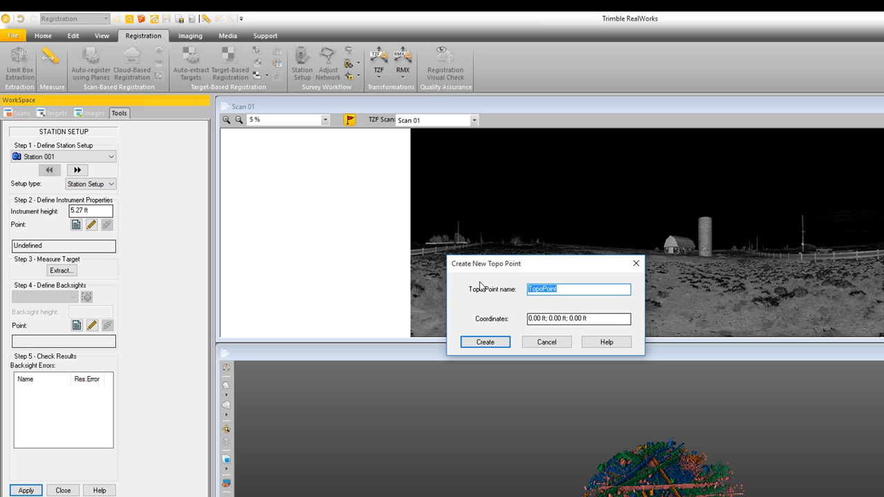
pyautogui.write('ST 001')
pyautogui.click(529, 321)
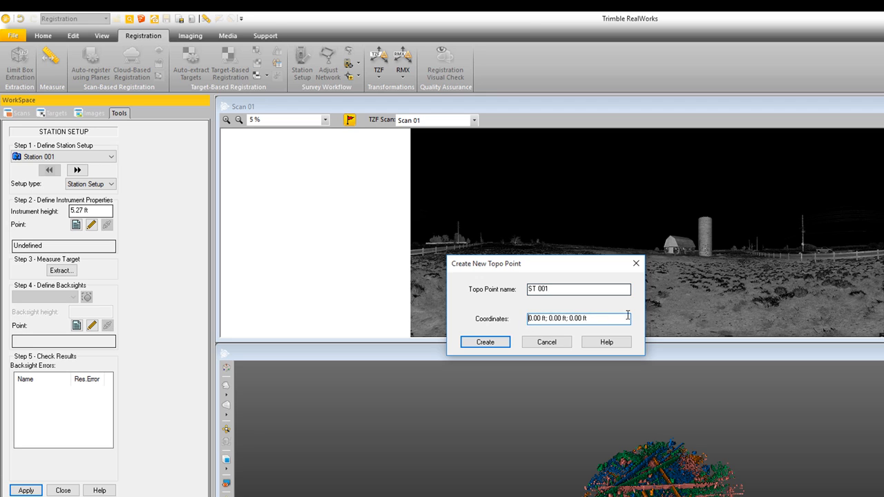
pyautogui.write('500')
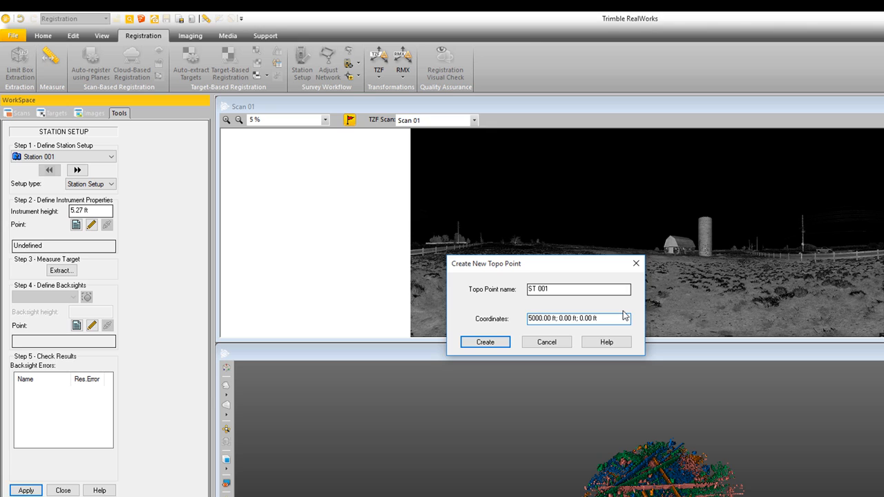
pyautogui.click(560, 318)
pyautogui.write('1000')
pyautogui.click(595, 319)
pyautogui.write('10')
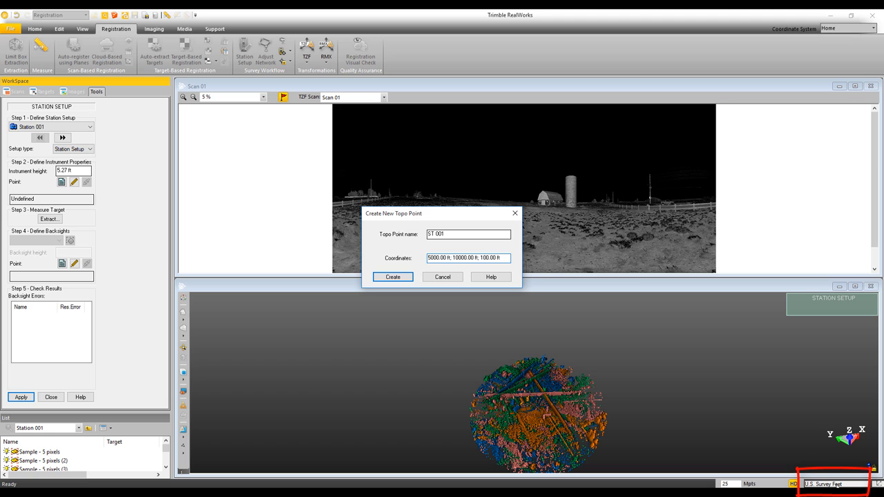
pyautogui.click(394, 277)
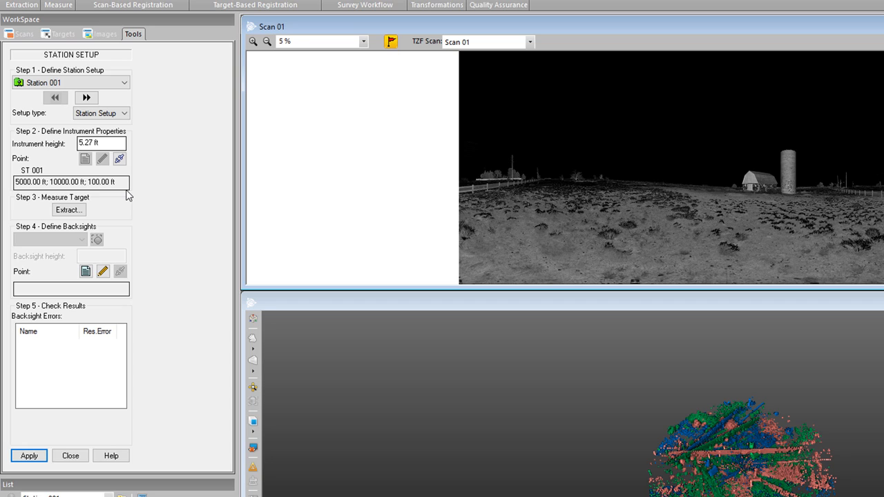
# Step: Start extracting a target for Station 001, using the Spherical Target type with a diameter of 100 mm
pyautogui.click(67, 210)
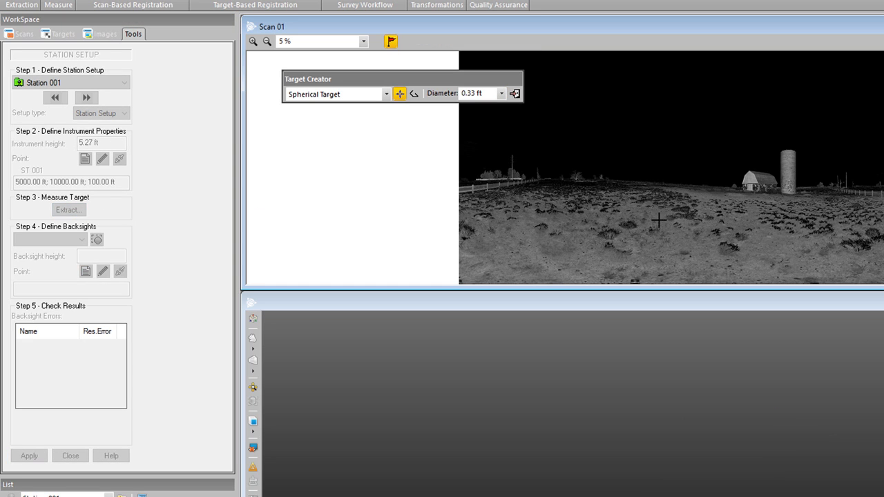
pyautogui.scroll(3, 682, 188)
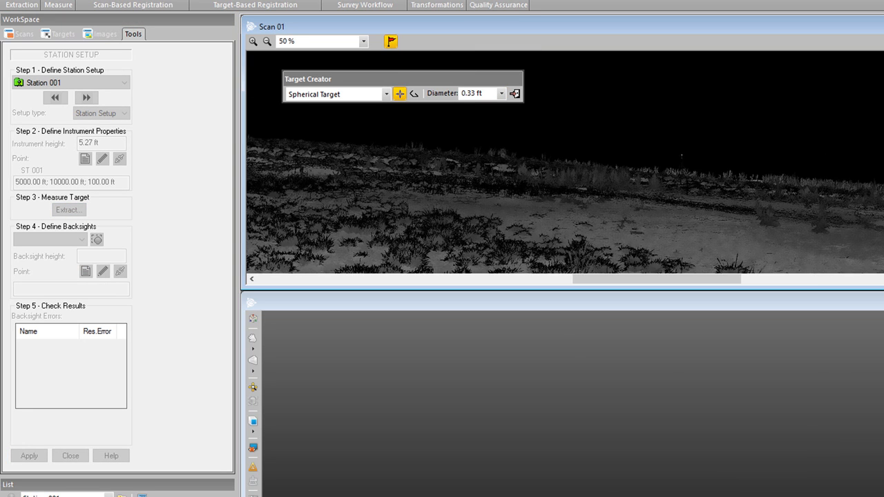
pyautogui.scroll(5, 682, 155)
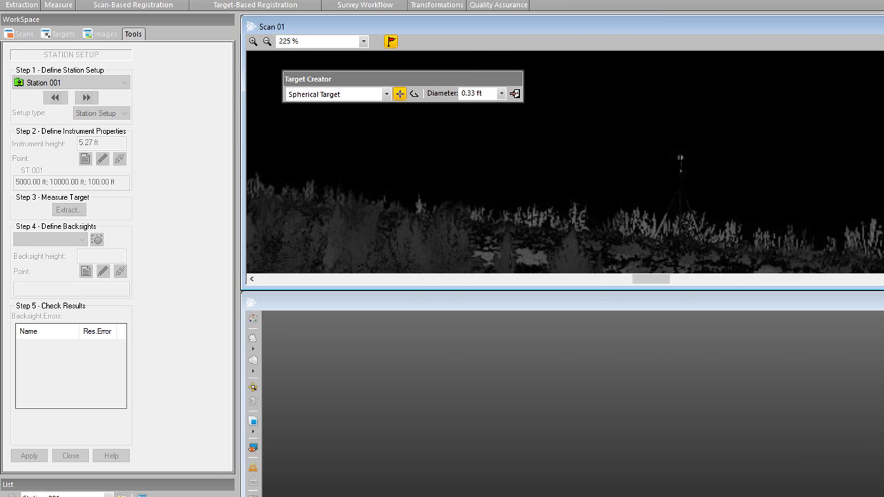
pyautogui.scroll(2, 684, 153)
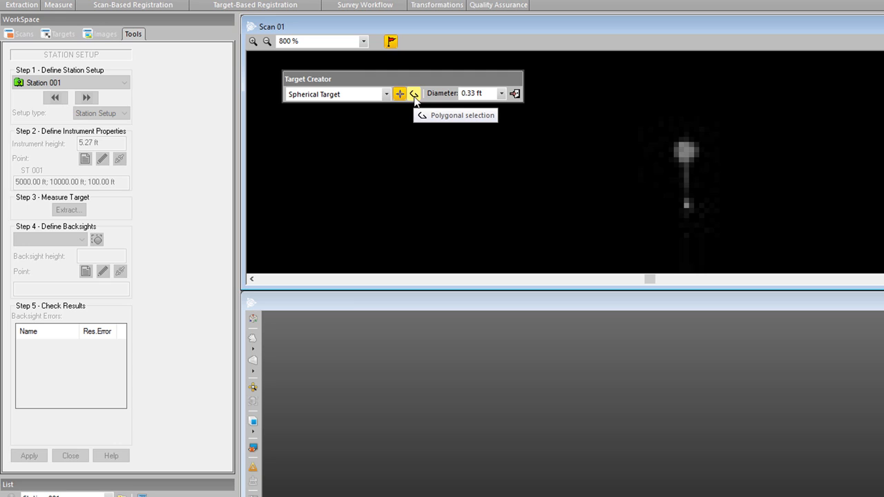
pyautogui.click(387, 94)
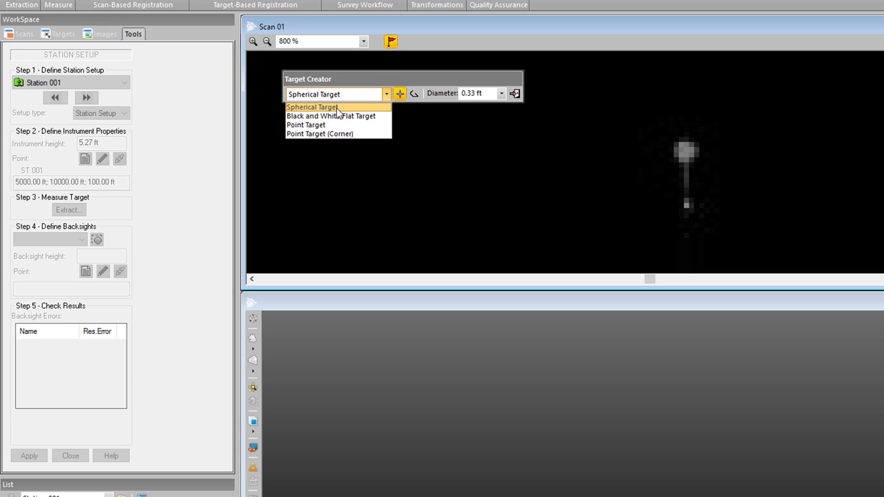
pyautogui.click(337, 108)
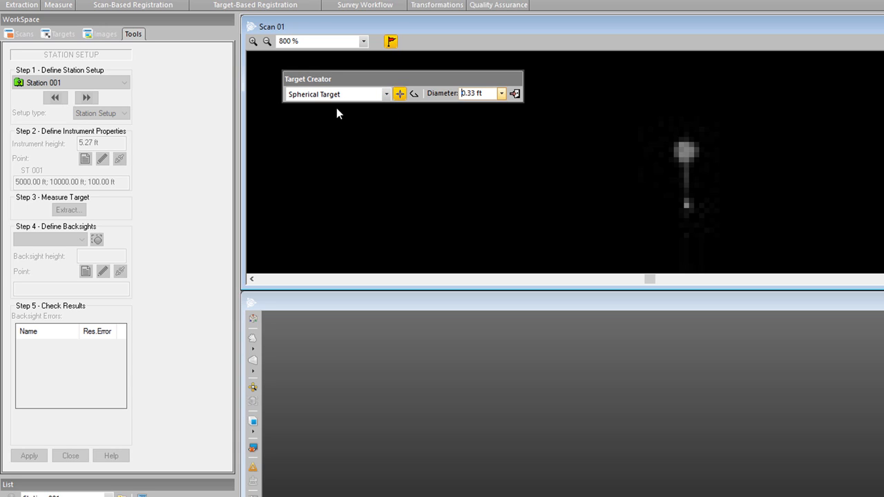
pyautogui.click(487, 93)
pyautogui.moveTo(486, 93); pyautogui.dragTo(457, 94)
pyautogui.write('100')
pyautogui.press('Return')
pyautogui.write('100mm')
pyautogui.press('Return')
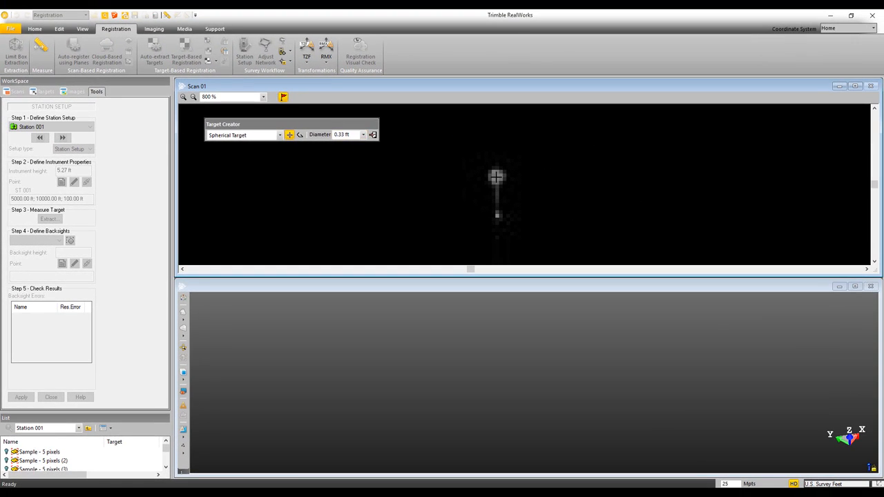
# Step: Fit a sphere to the distant tripod target in Scan 01, check the fit in 3D and create the target
pyautogui.click(496, 177)
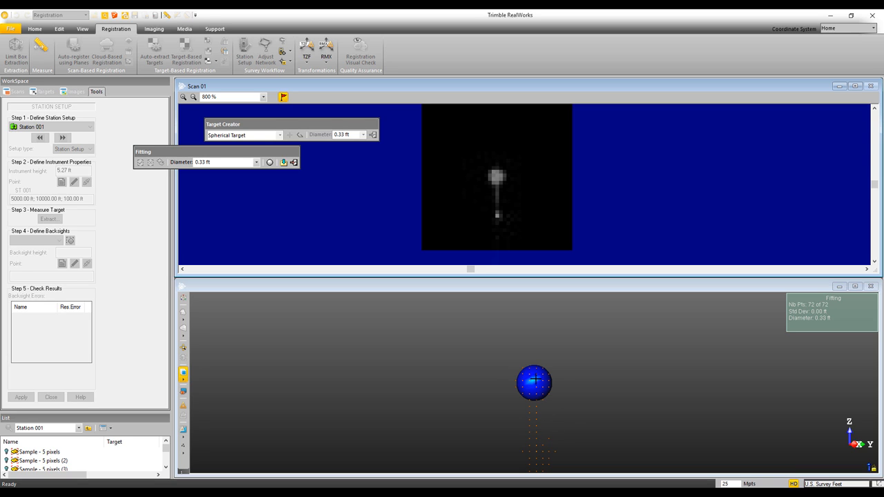
pyautogui.moveTo(556, 382); pyautogui.dragTo(486, 383)
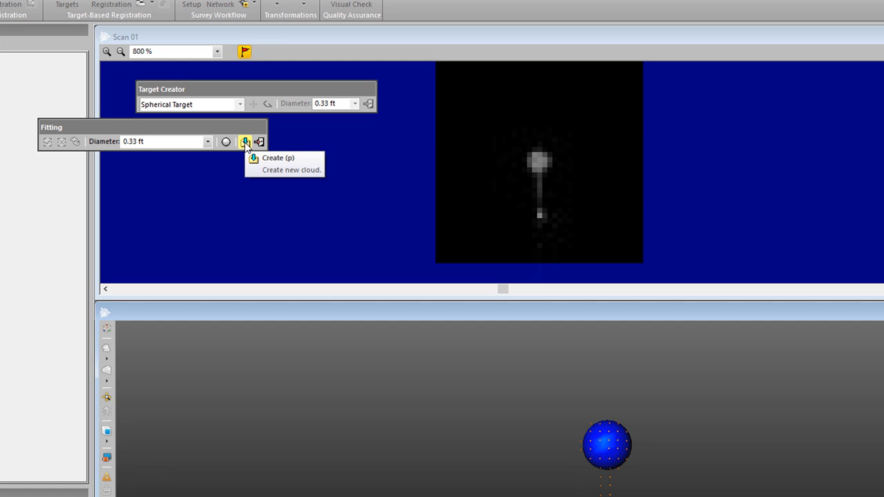
pyautogui.click(245, 143)
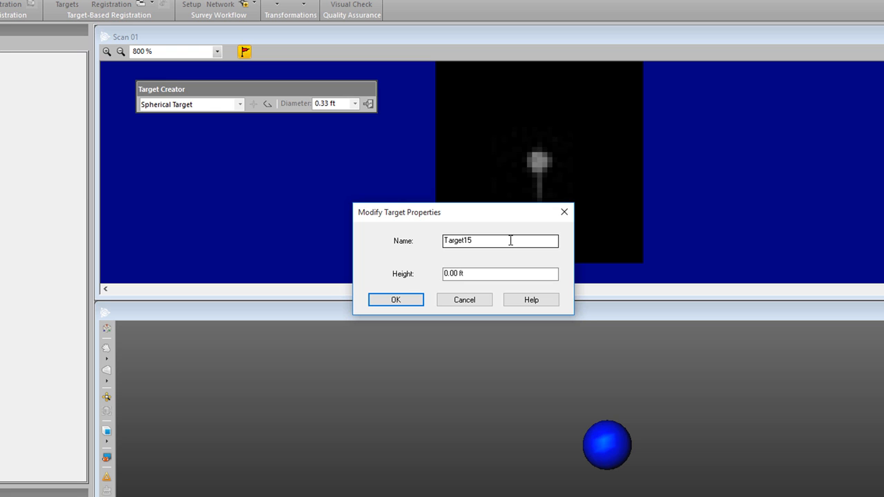
# Step: Name the extracted spherical target BS 000 and set its height to 5 ft
pyautogui.moveTo(510, 241); pyautogui.dragTo(402, 233)
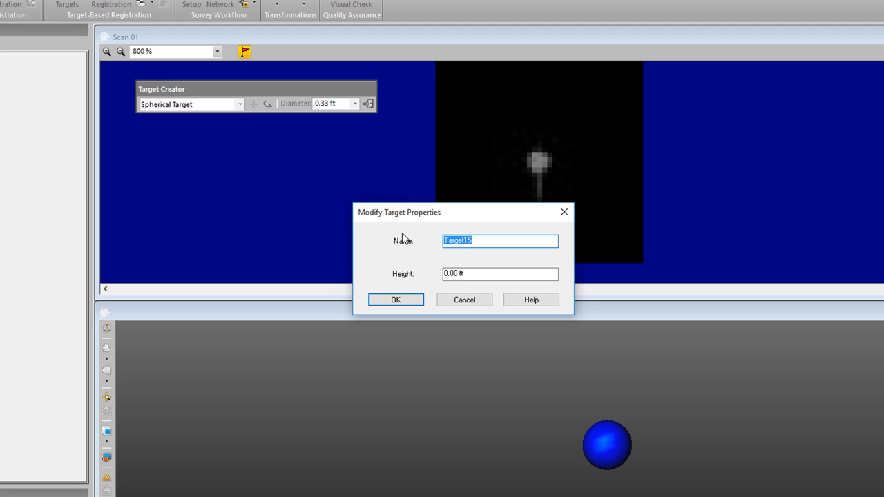
pyautogui.write('BS 000')
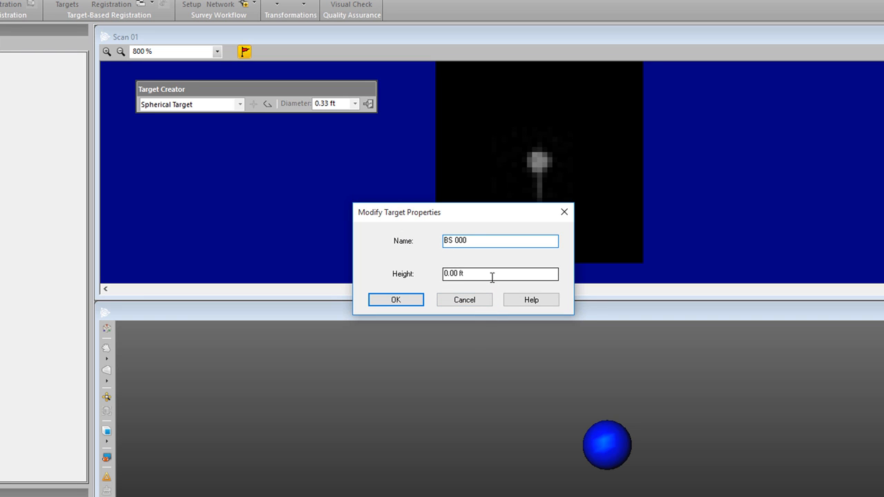
pyautogui.moveTo(485, 275); pyautogui.dragTo(433, 274)
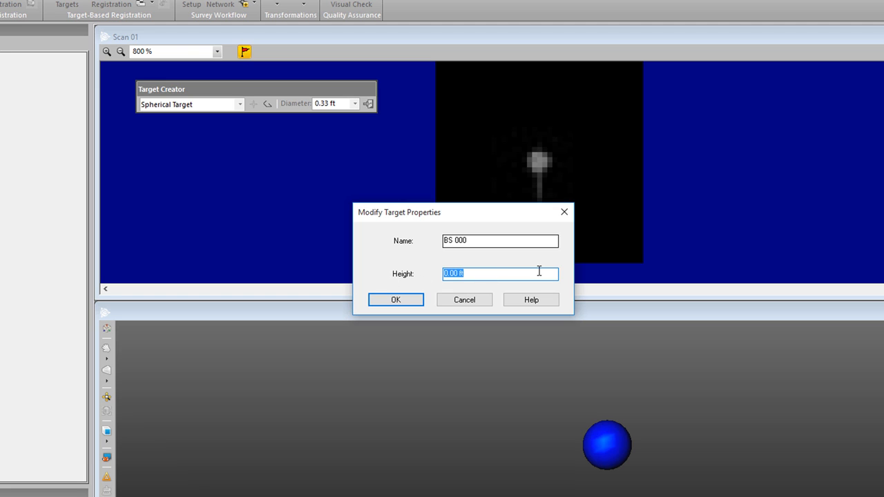
pyautogui.write('5')
pyautogui.press('Tab')
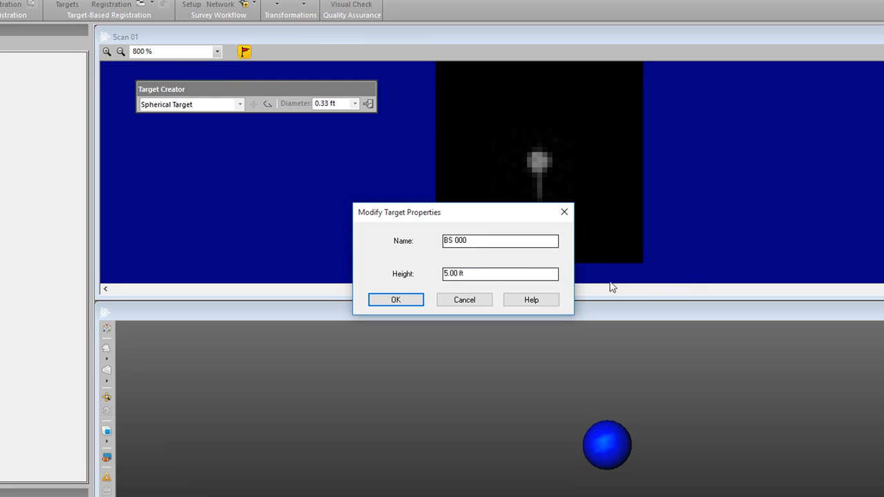
pyautogui.click(395, 300)
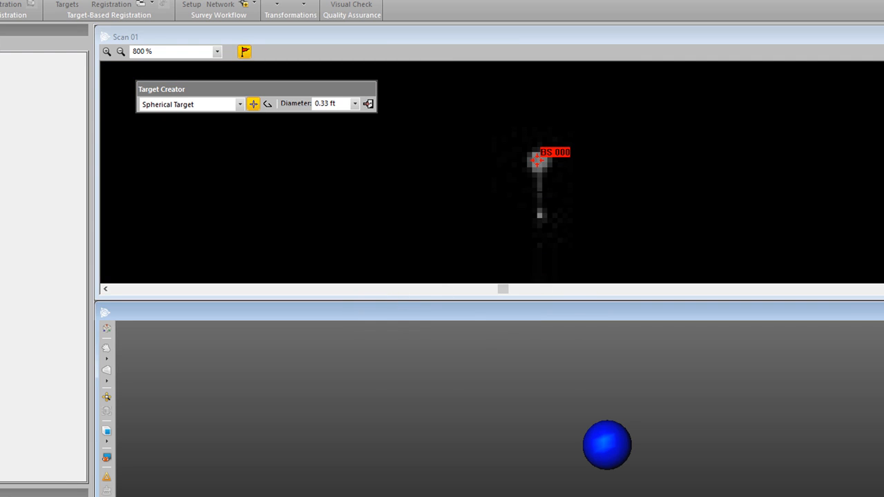
# Step: Examine Scan 01 for the other sphere target, in the vegetation beyond the silo, and leave the Target Creator
pyautogui.scroll(-6, 537, 161)
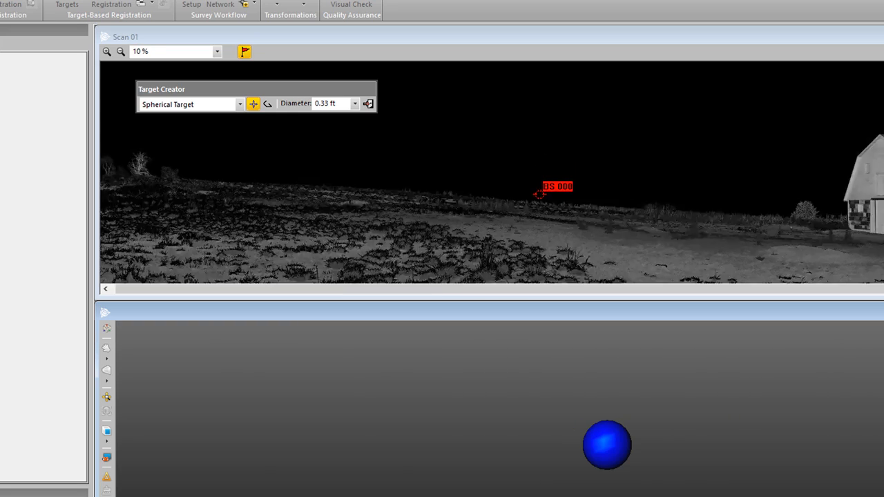
pyautogui.scroll(2, 687, 191)
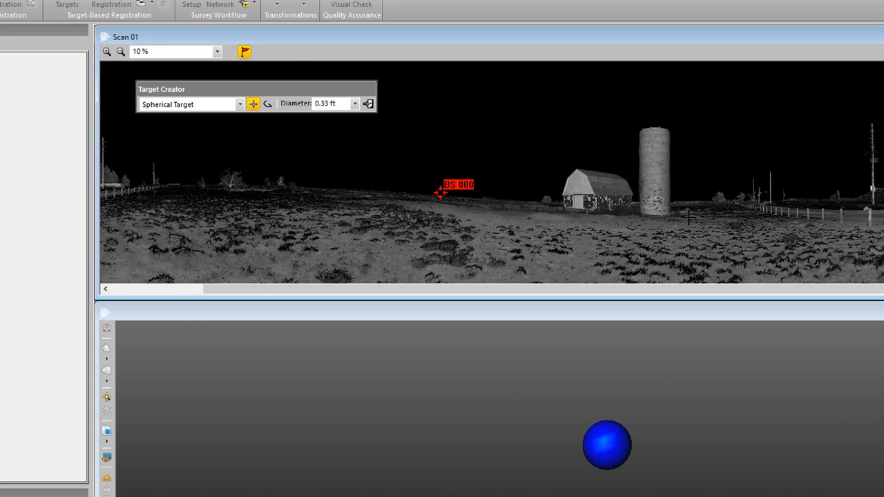
pyautogui.scroll(3, 712, 216)
pyautogui.moveTo(709, 122); pyautogui.dragTo(696, 226)
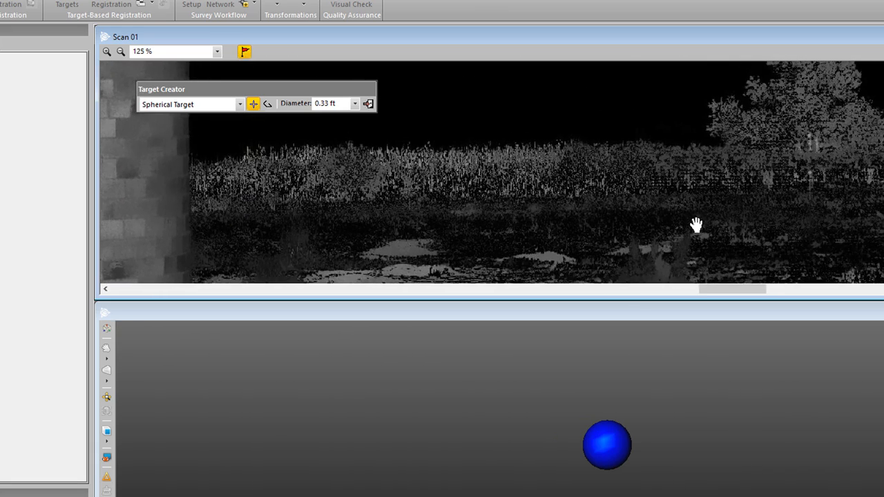
pyautogui.scroll(6, 810, 180)
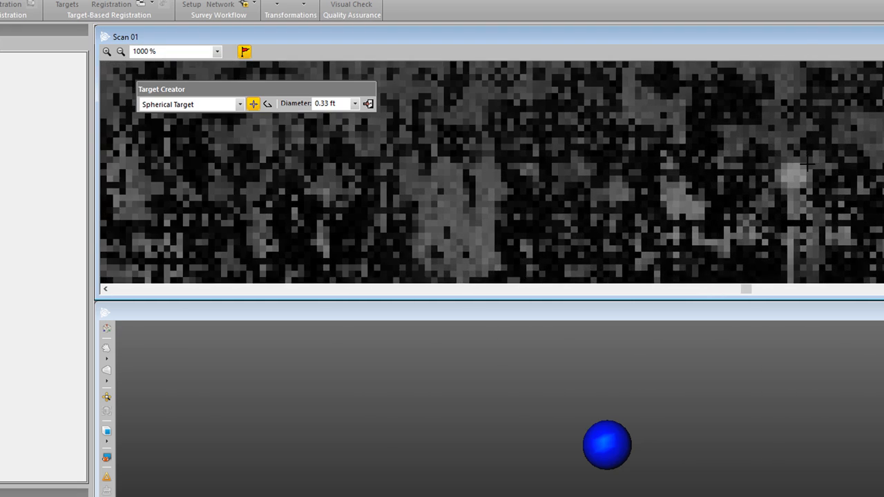
pyautogui.moveTo(796, 188); pyautogui.dragTo(715, 163, button='middle')
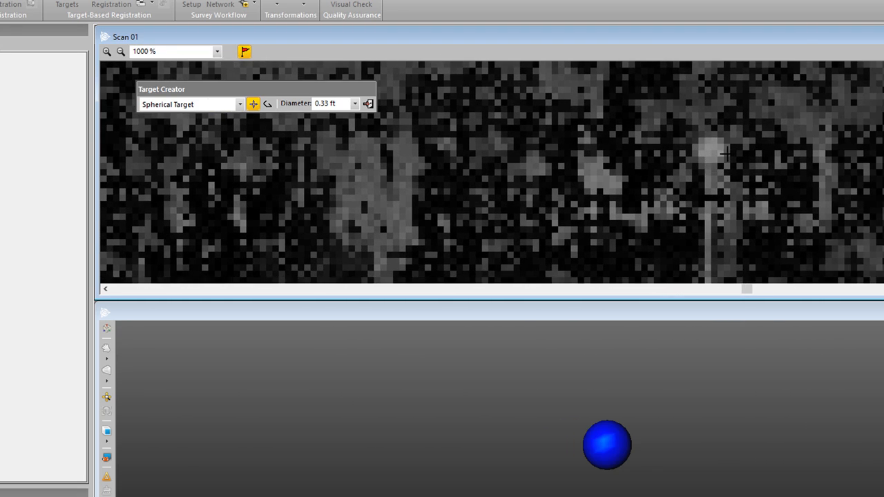
pyautogui.scroll(-4, 714, 156)
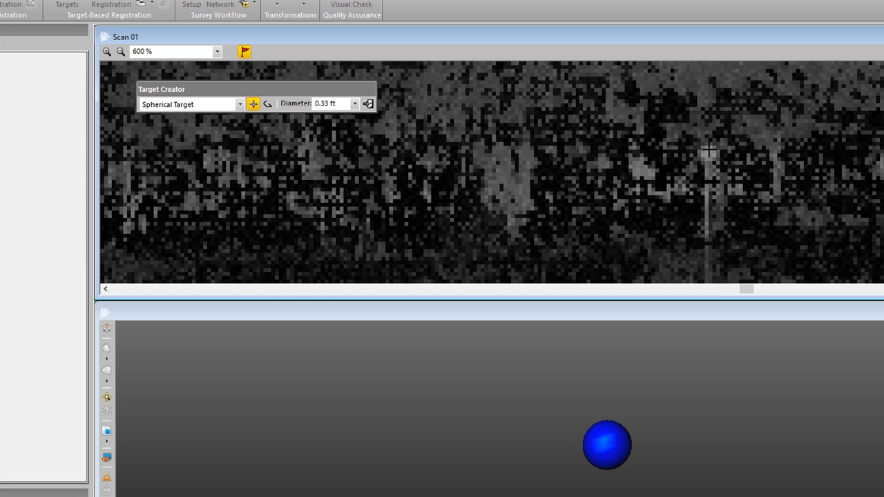
pyautogui.scroll(-3, 709, 151)
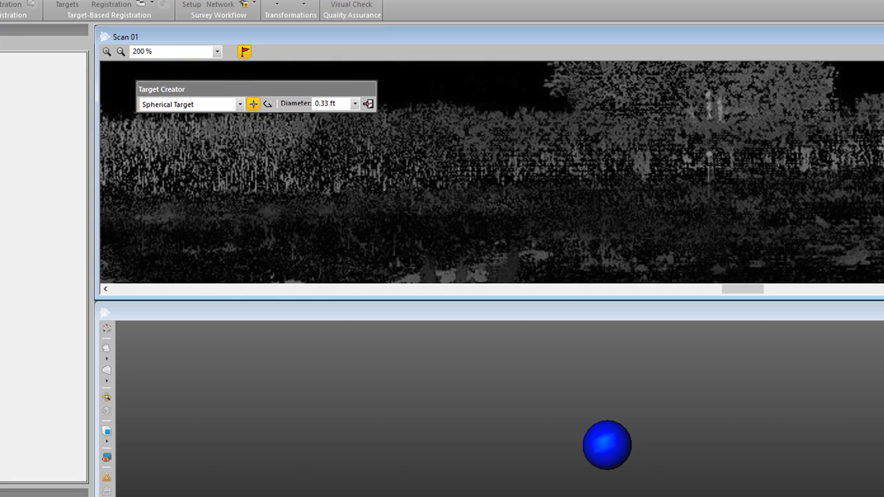
pyautogui.scroll(2, 708, 178)
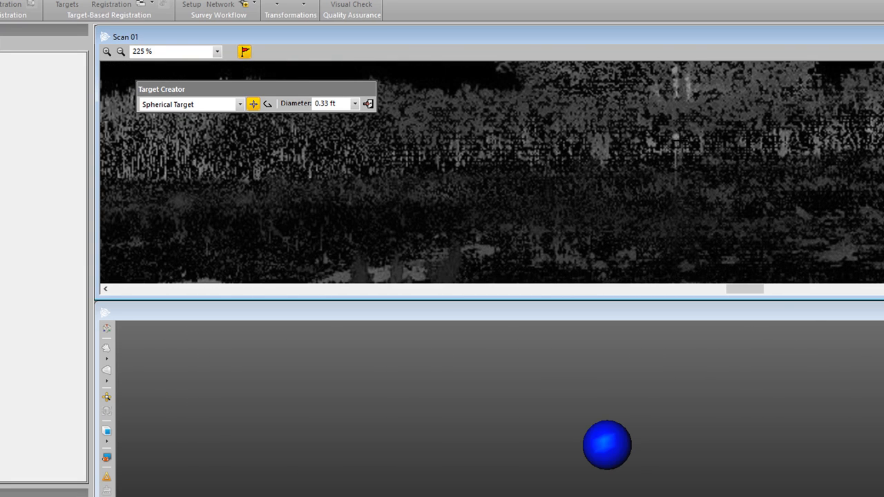
pyautogui.click(368, 104)
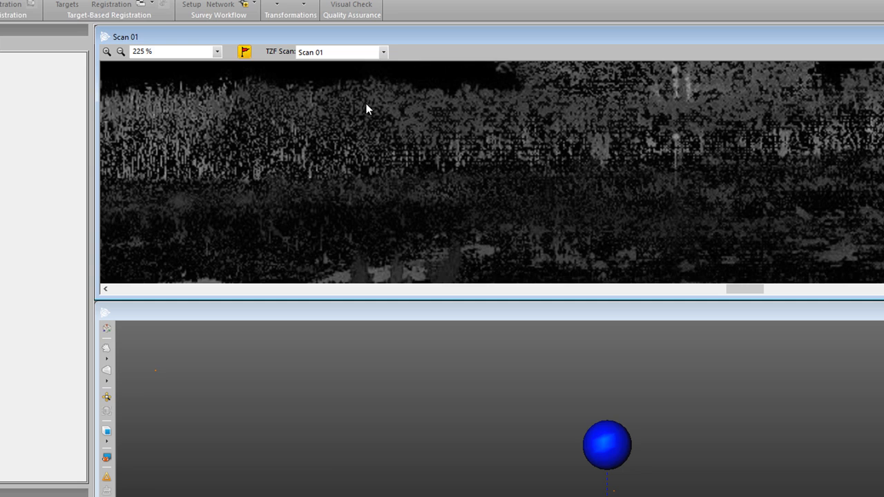
# Step: Display Scan 02 of Station 001 and bring its spherical target into view
pyautogui.click(383, 52)
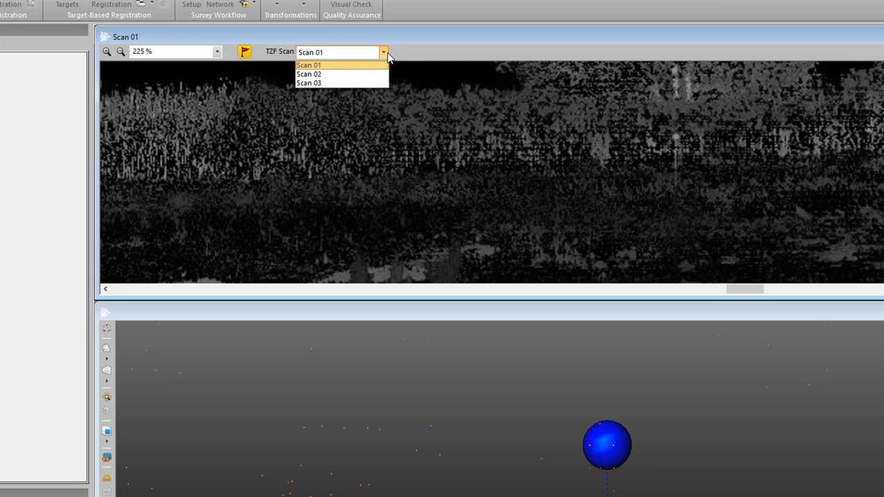
pyautogui.click(334, 74)
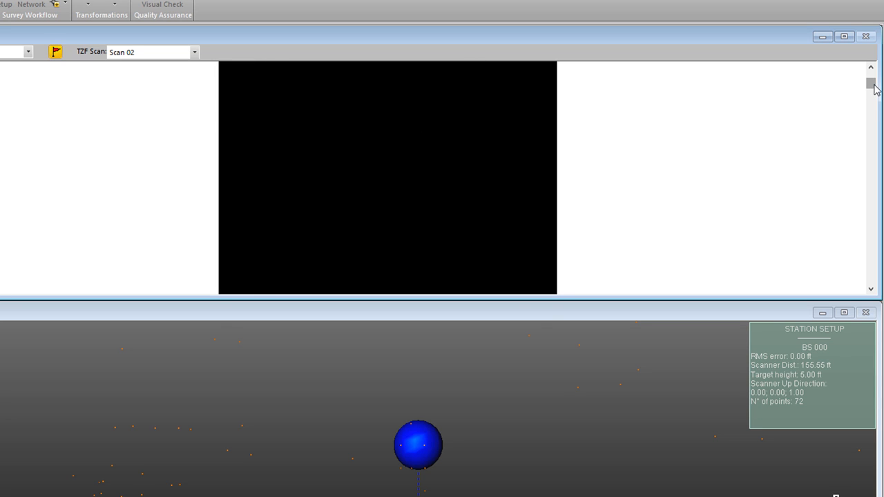
pyautogui.moveTo(875, 84); pyautogui.dragTo(875, 183)
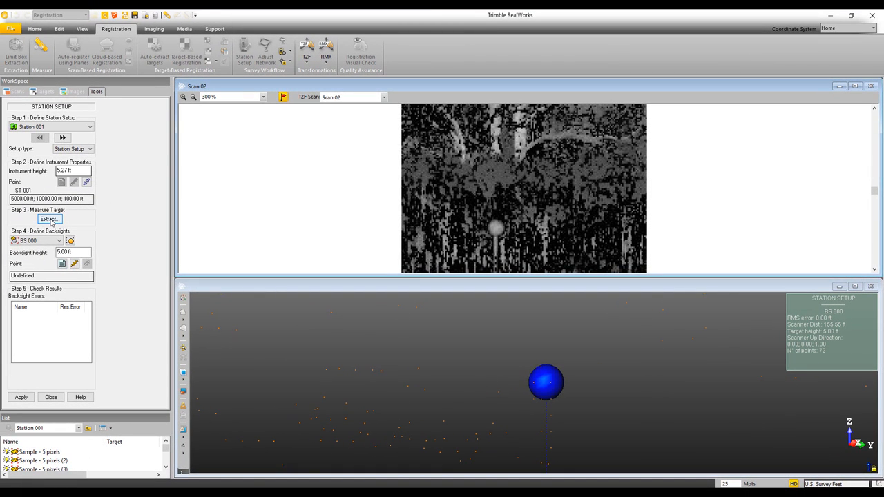
# Step: Fit a sphere to the target in Scan 02 as a spherical target, check the fit in 3D and create it
pyautogui.click(49, 220)
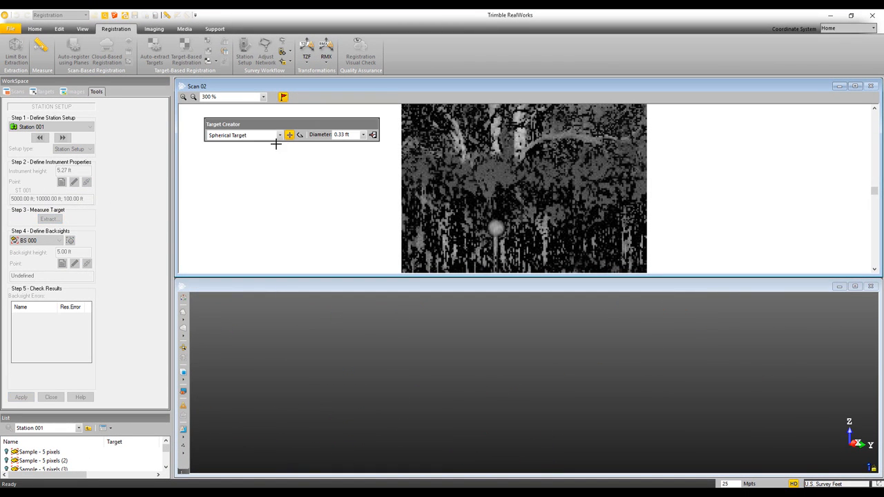
pyautogui.click(290, 136)
pyautogui.click(494, 228)
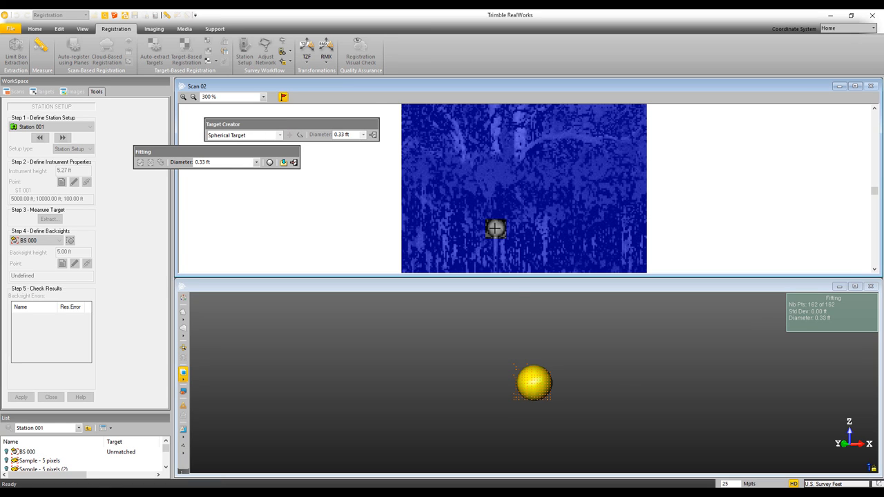
pyautogui.moveTo(526, 379); pyautogui.dragTo(496, 381)
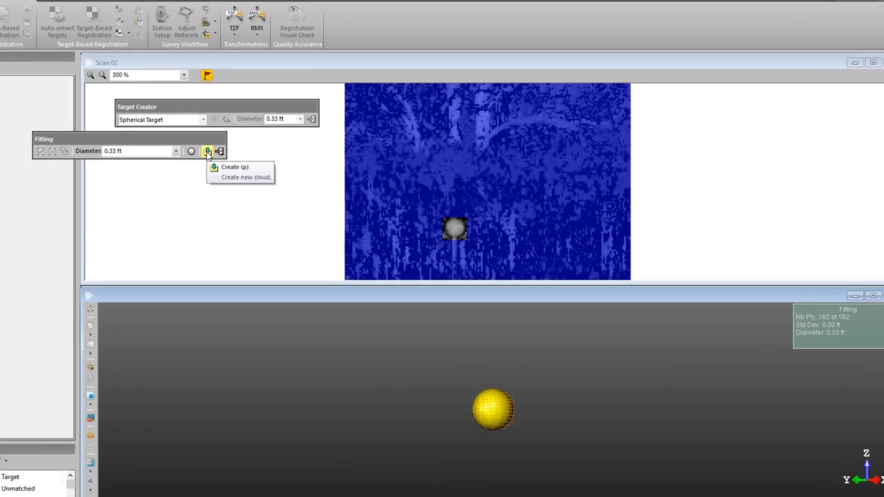
pyautogui.click(207, 152)
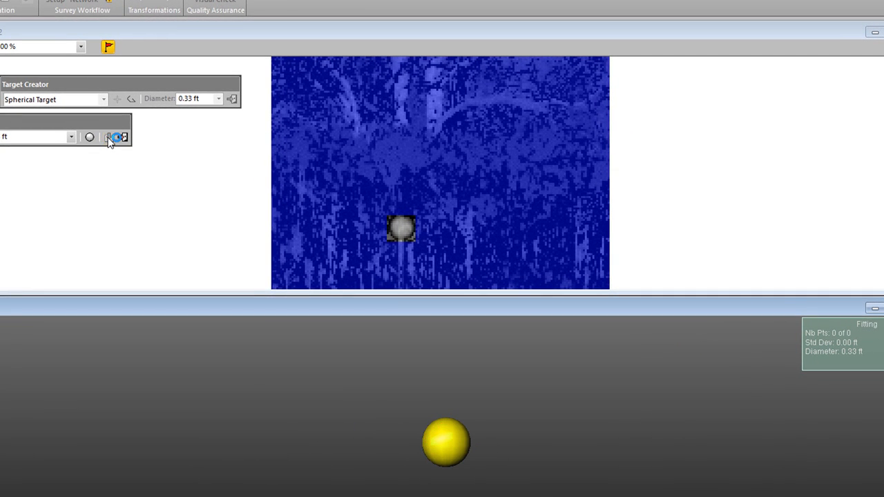
pyautogui.click(116, 138)
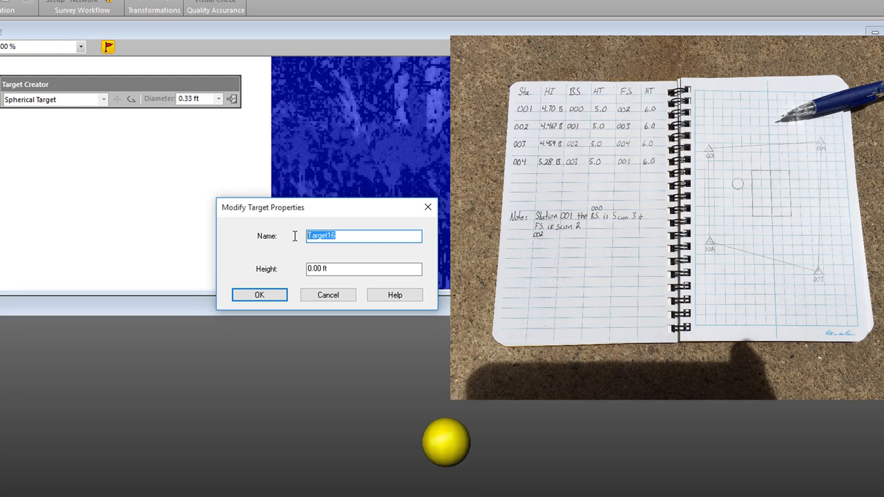
# Step: Name the extracted target FS 002, set its height to 6 ft and leave the Target Creator
pyautogui.write('002')
pyautogui.press('BackSpace')
pyautogui.press('BackSpace')
pyautogui.press('BackSpace')
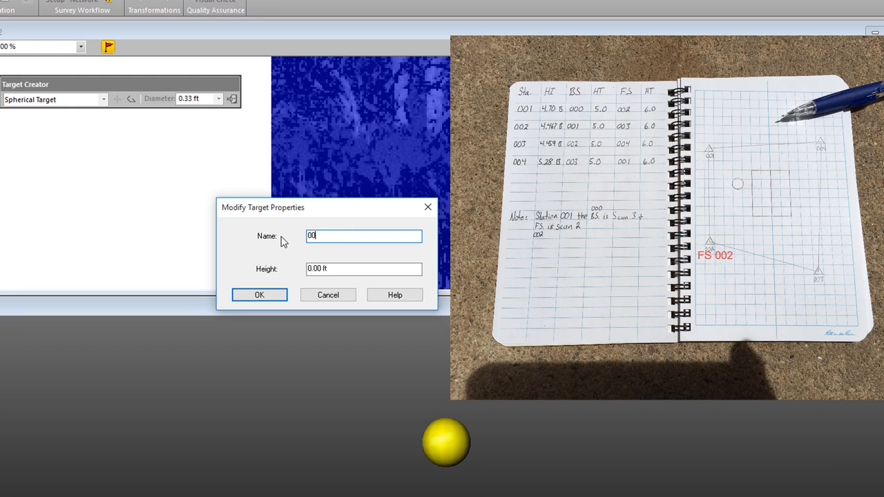
pyautogui.write('FS 002')
pyautogui.moveTo(348, 266); pyautogui.dragTo(267, 266)
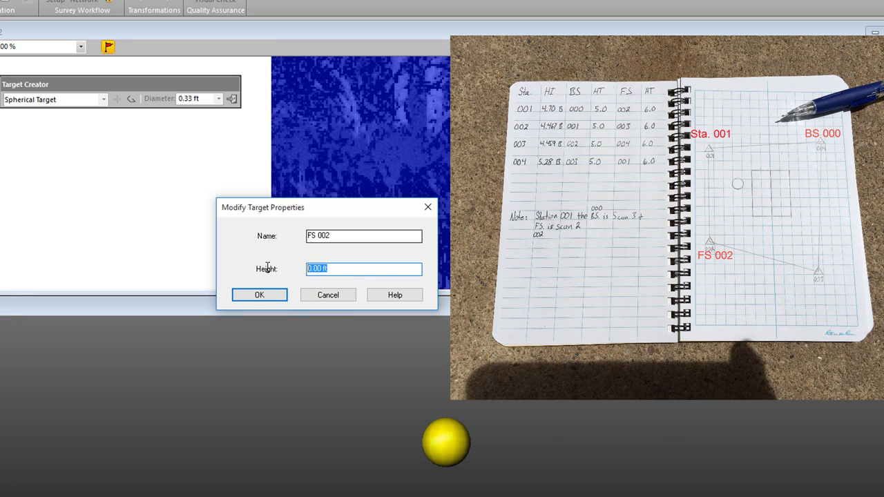
pyautogui.write('6')
pyautogui.press('Tab')
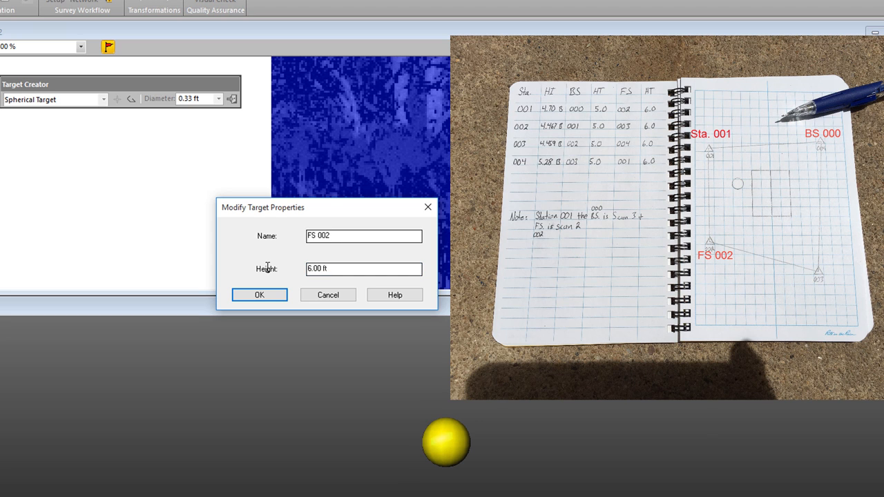
pyautogui.click(261, 296)
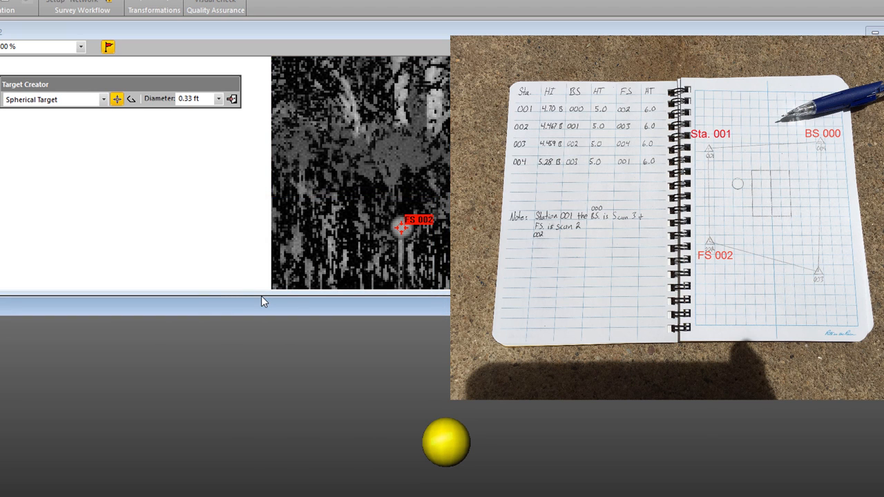
pyautogui.scroll(-4, 385, 249)
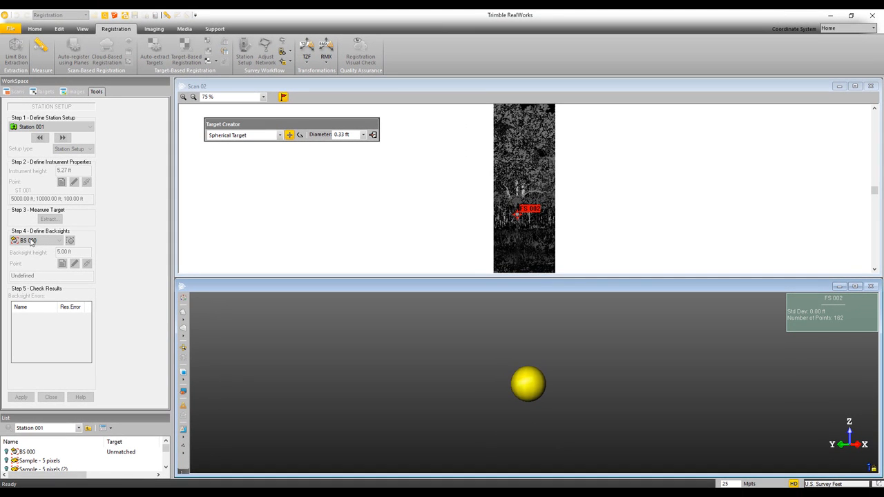
pyautogui.click(373, 135)
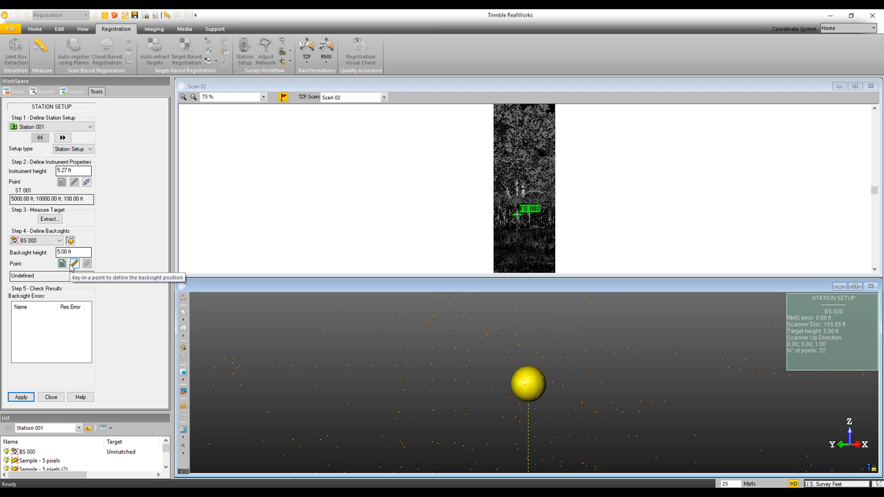
# Step: Advance the station setup to Station 002 and set it over the known point FS 002
pyautogui.scroll(-5, 541, 396)
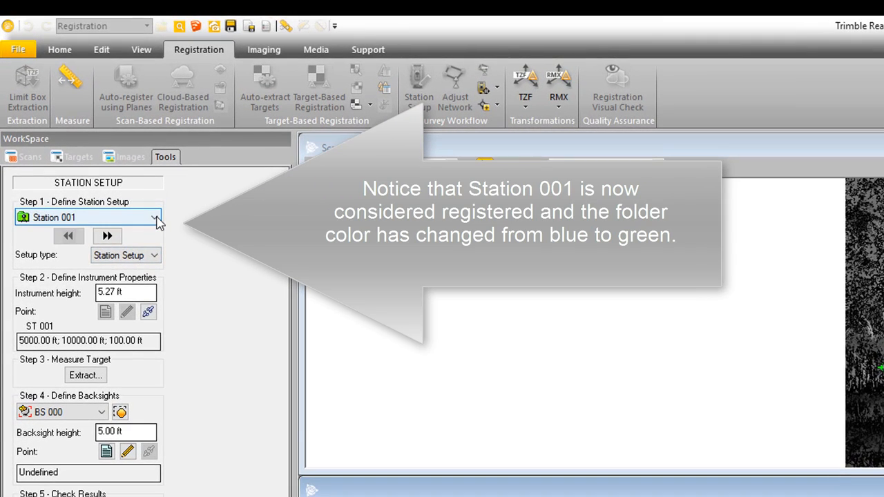
pyautogui.click(157, 220)
pyautogui.click(157, 218)
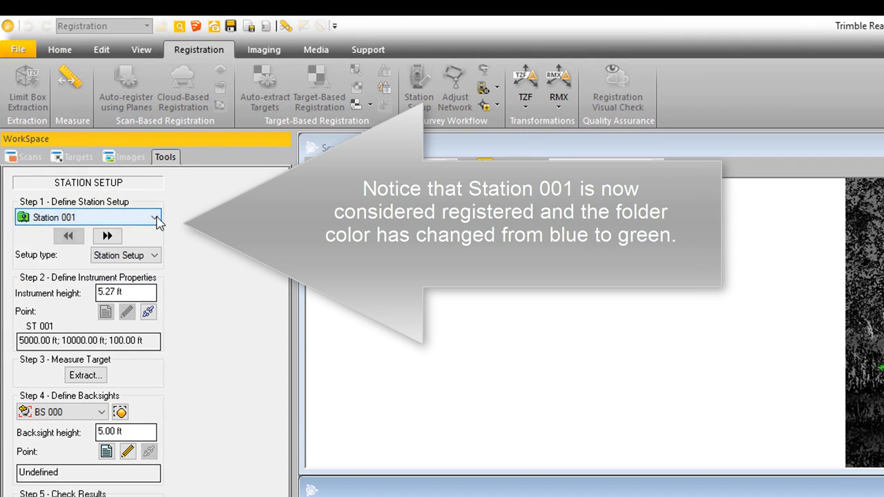
pyautogui.click(108, 237)
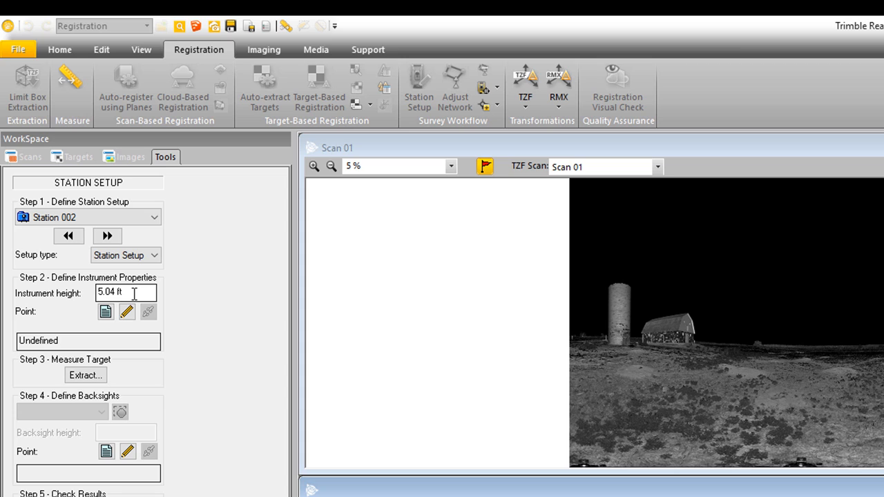
pyautogui.click(105, 313)
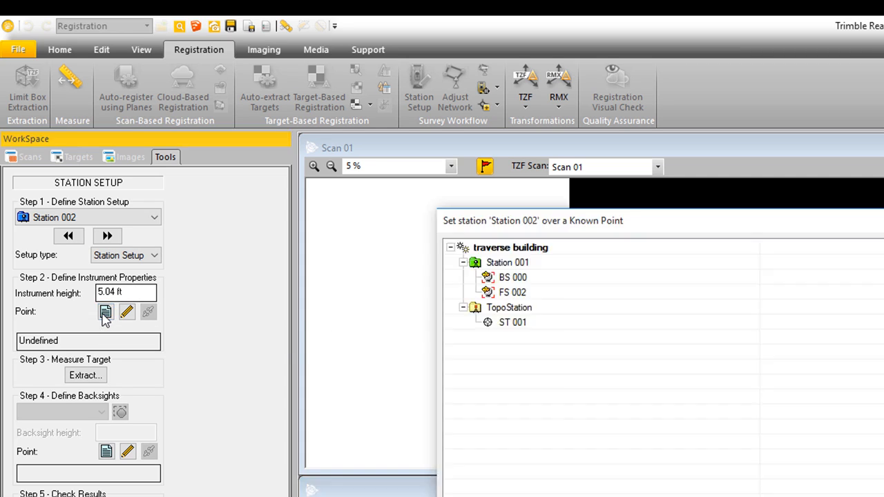
pyautogui.click(525, 295)
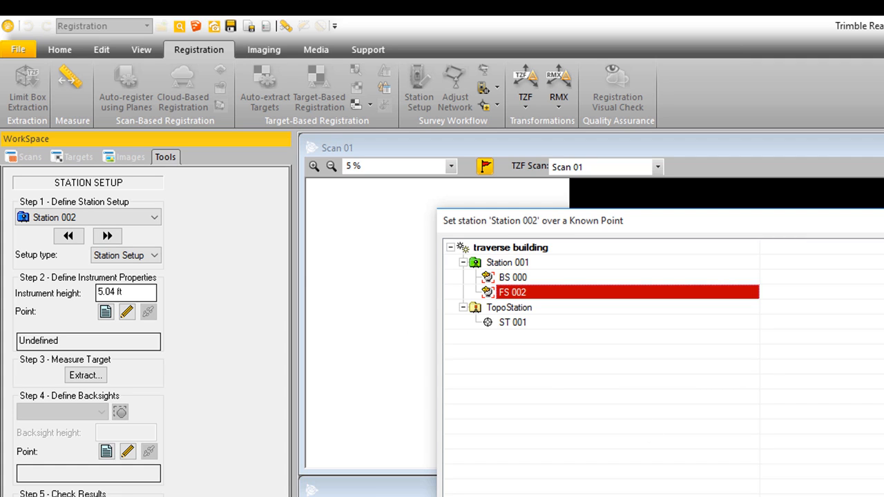
pyautogui.press('Return')
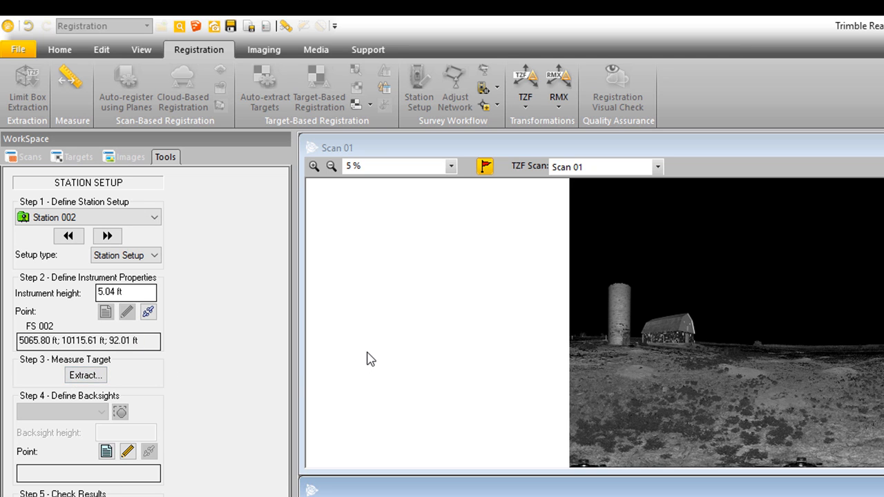
# Step: Display Scan 03 of Station 002 and bring its spherical target into view
pyautogui.click(658, 167)
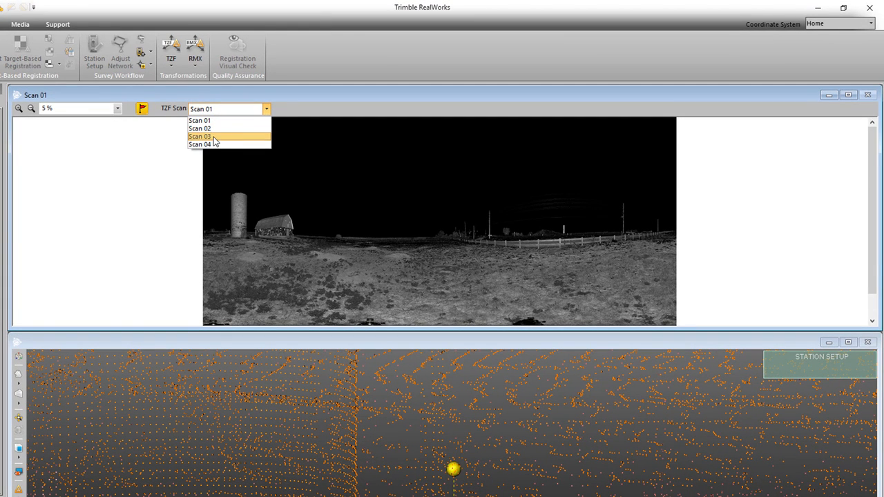
pyautogui.click(214, 141)
pyautogui.scroll(5, 441, 181)
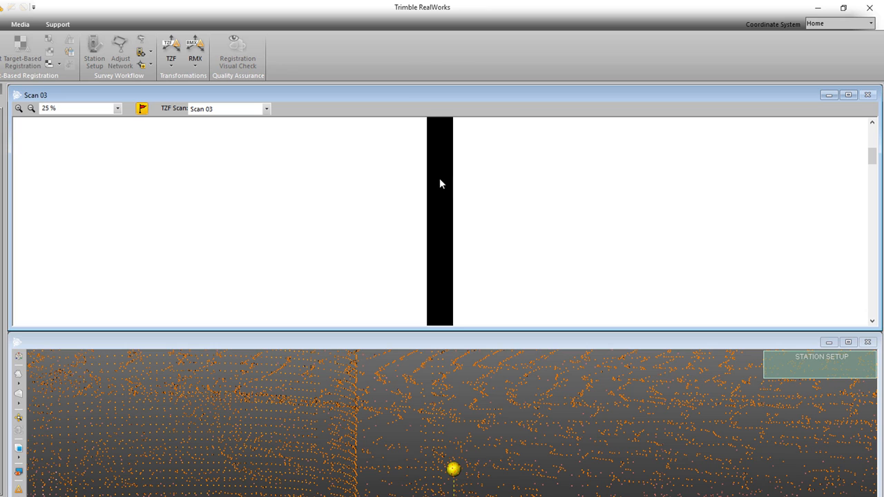
pyautogui.scroll(2, 439, 183)
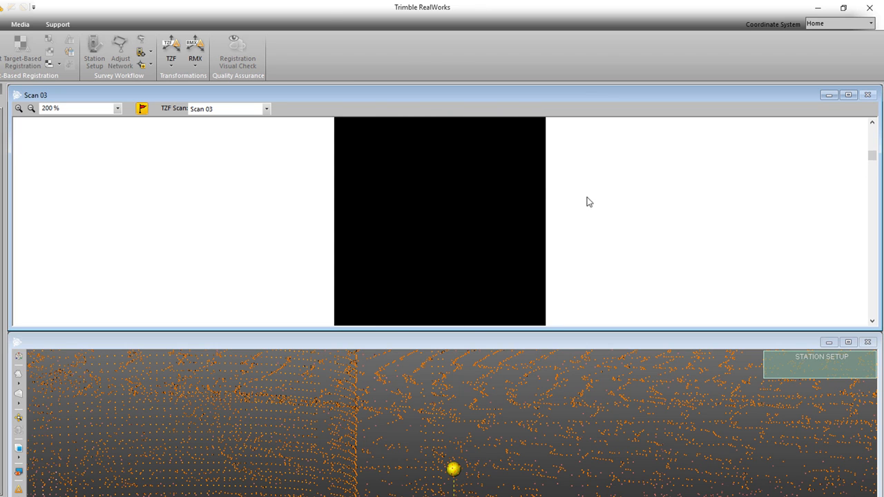
pyautogui.moveTo(872, 156); pyautogui.dragTo(880, 223)
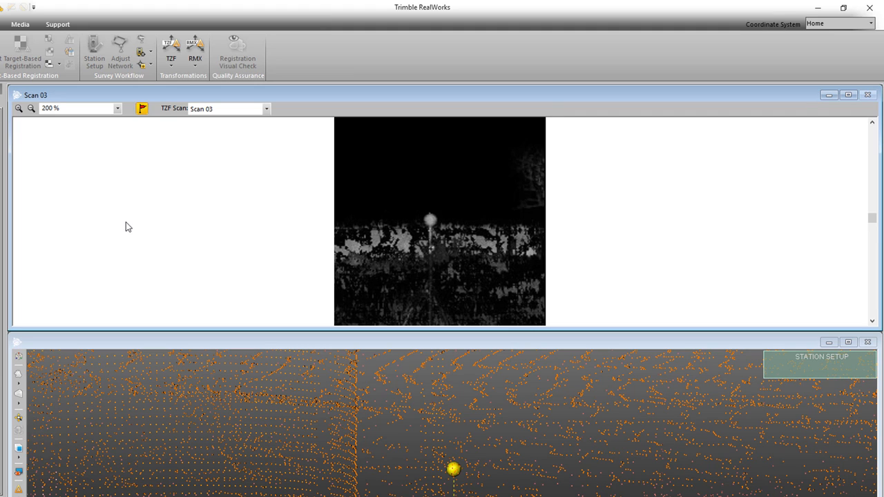
# Step: Extract the spherical target in Scan 03, check the sphere fit from several sides in 3D and create the target
pyautogui.click(430, 220)
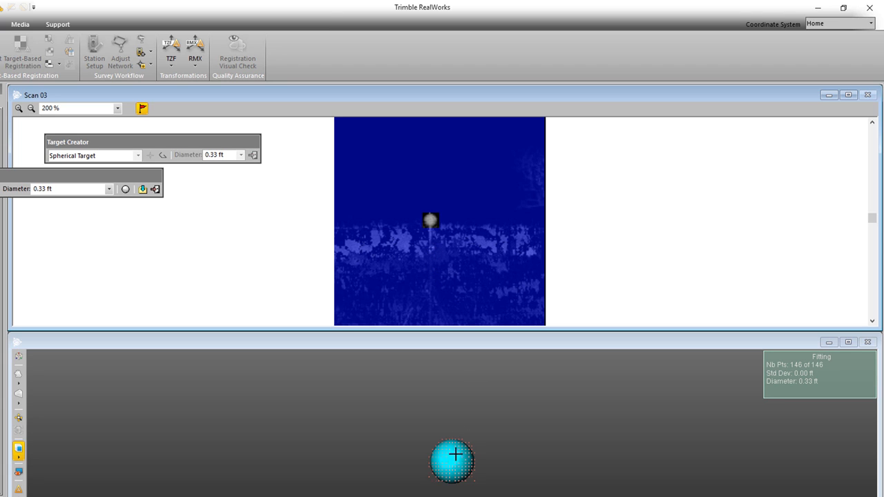
pyautogui.moveTo(458, 452); pyautogui.dragTo(510, 454)
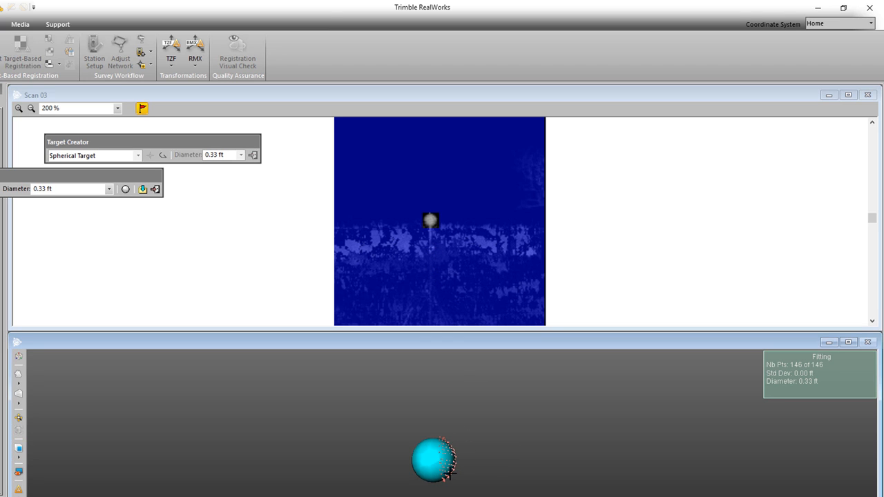
pyautogui.moveTo(445, 454); pyautogui.dragTo(380, 466)
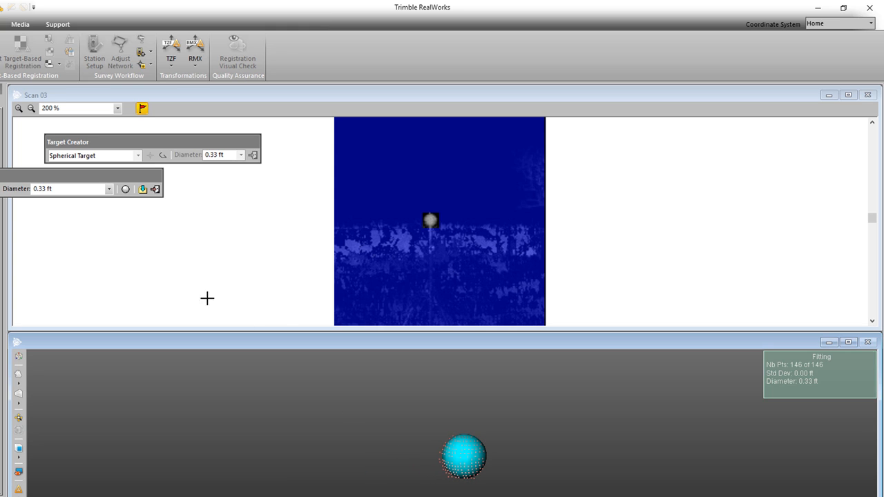
pyautogui.click(142, 189)
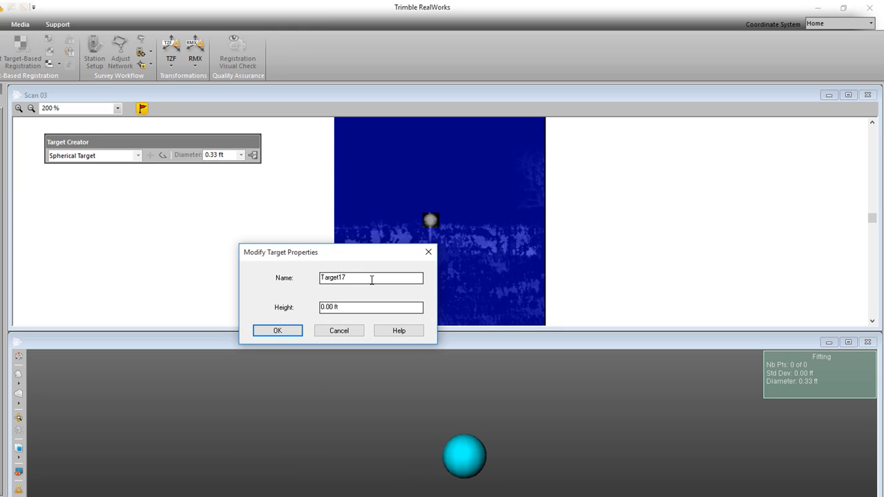
# Step: Name the extracted target BS 001, set its height to 5 ft and leave the Target Creator
pyautogui.moveTo(371, 280); pyautogui.dragTo(281, 277)
pyautogui.write('BS')
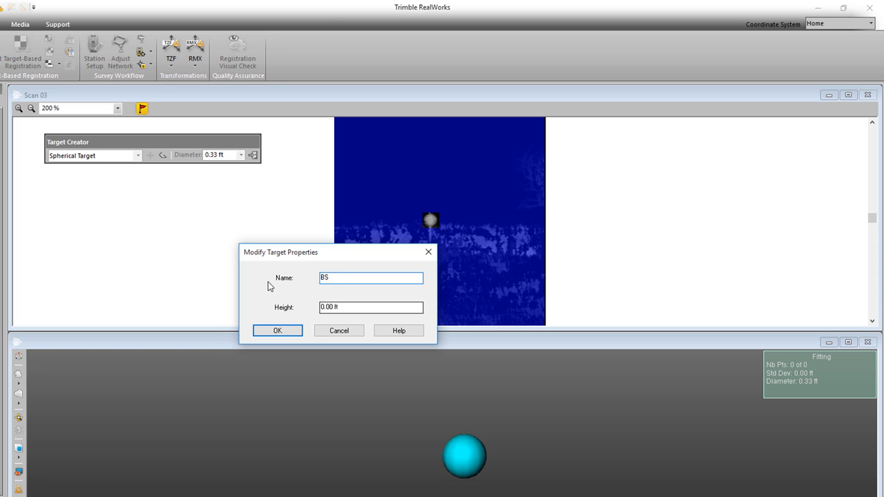
pyautogui.write(' 001')
pyautogui.moveTo(343, 308); pyautogui.dragTo(332, 303)
pyautogui.write('5')
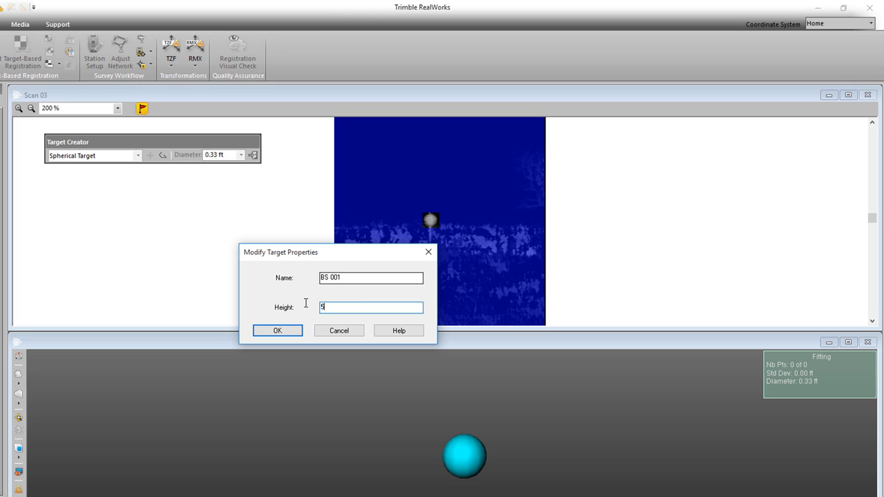
pyautogui.write('.00')
pyautogui.press('Tab')
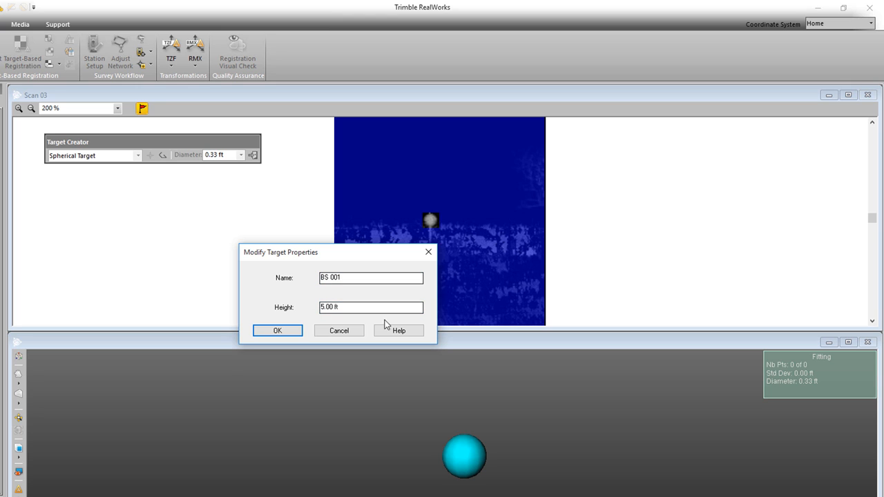
pyautogui.click(265, 332)
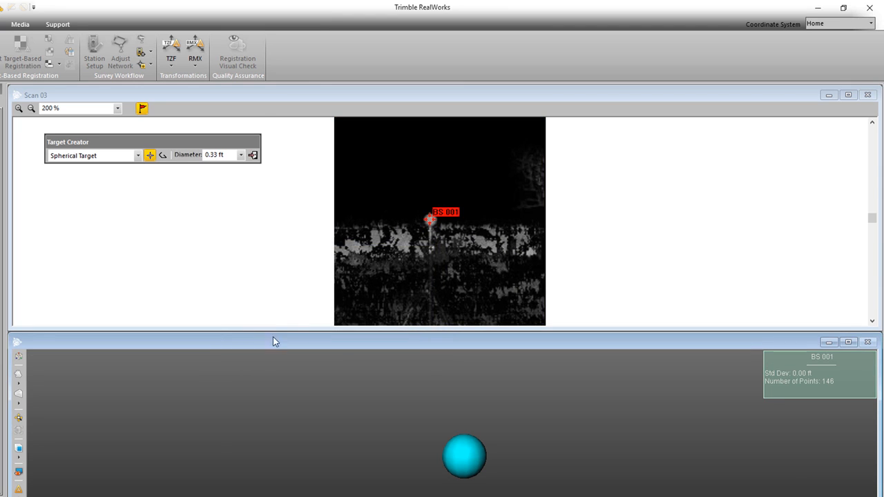
pyautogui.click(253, 155)
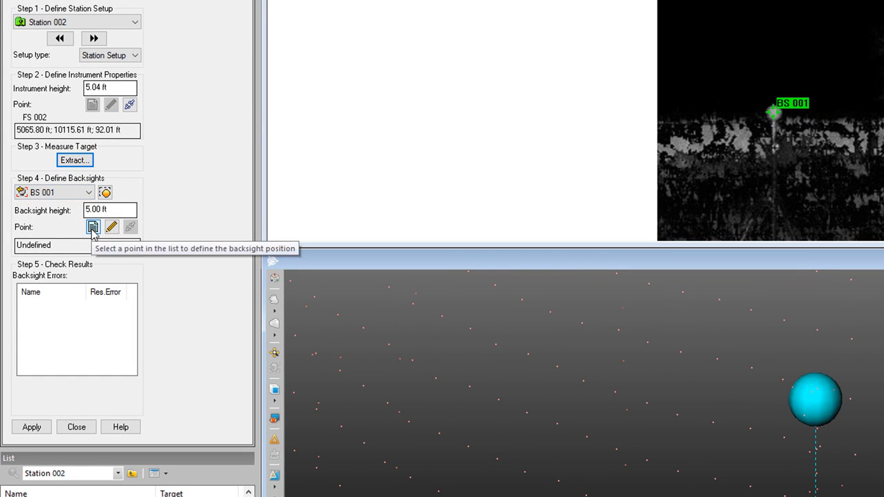
# Step: Match the backsight BS 001 with the known point ST 001 and apply the setup of Station 002
pyautogui.click(93, 228)
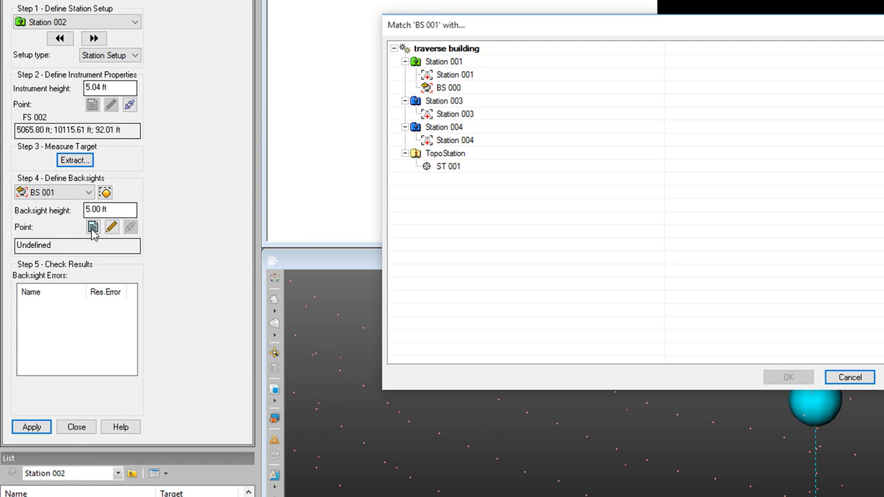
pyautogui.click(449, 169)
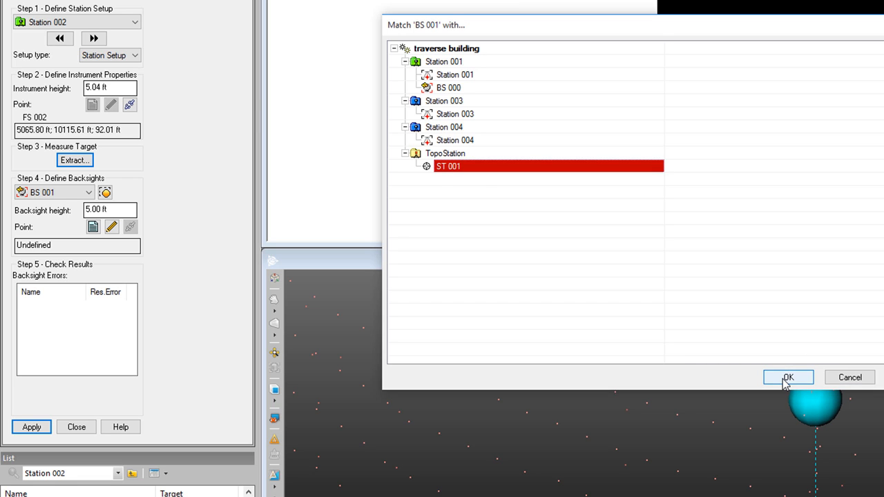
pyautogui.click(788, 378)
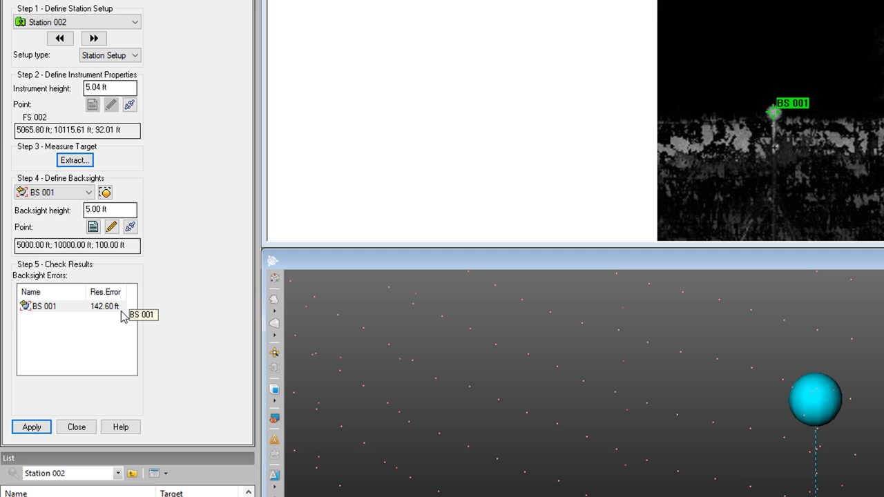
pyautogui.click(31, 428)
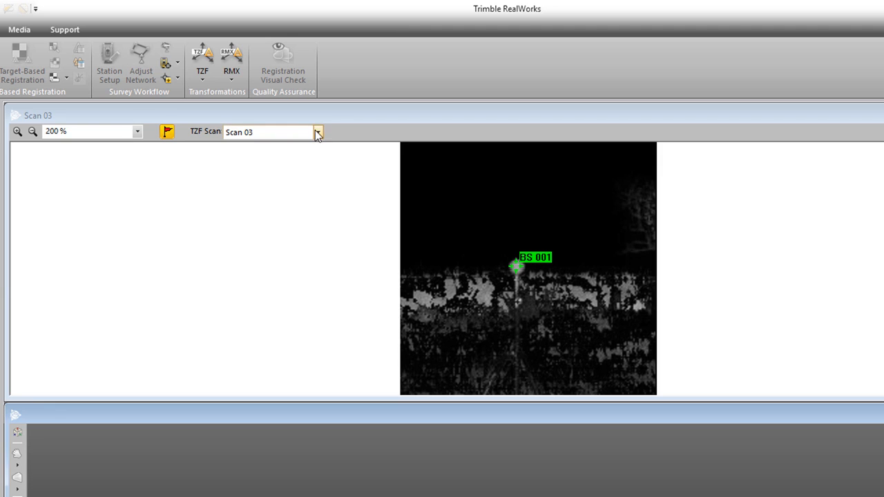
# Step: Display Scan 04 of Station 002, start the spherical target extraction and bring the sphere on its pole into view
pyautogui.click(318, 132)
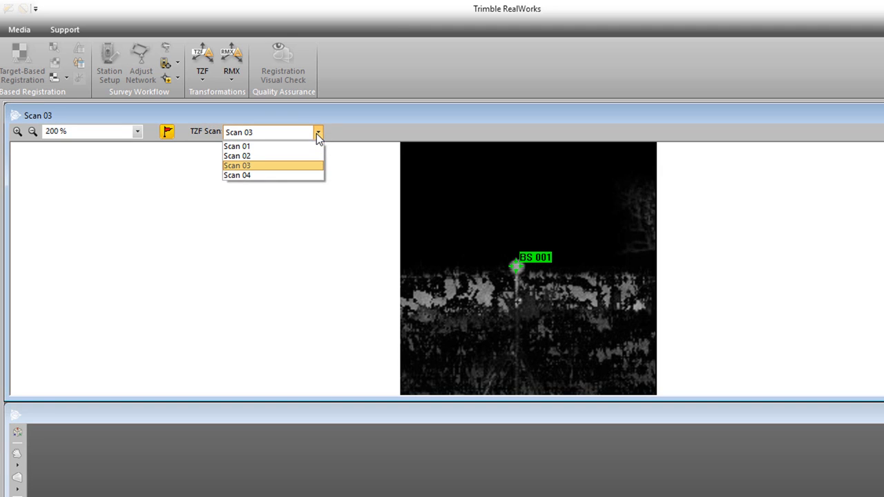
pyautogui.click(262, 175)
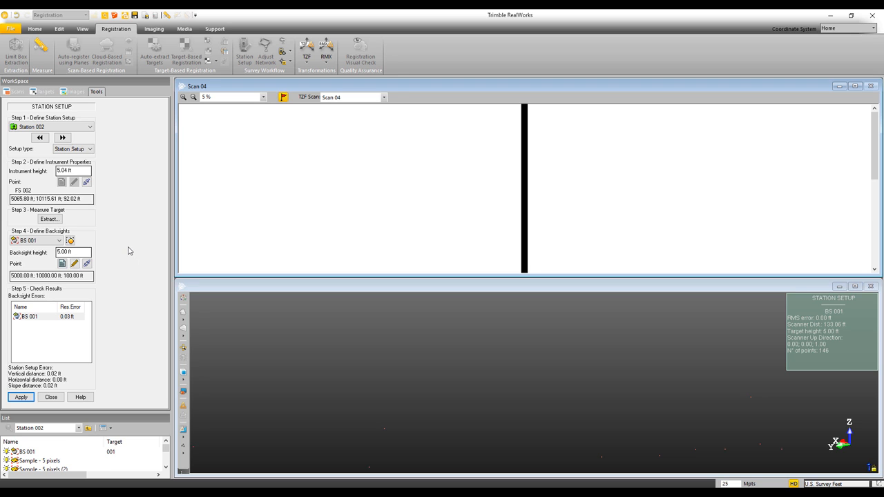
pyautogui.click(53, 219)
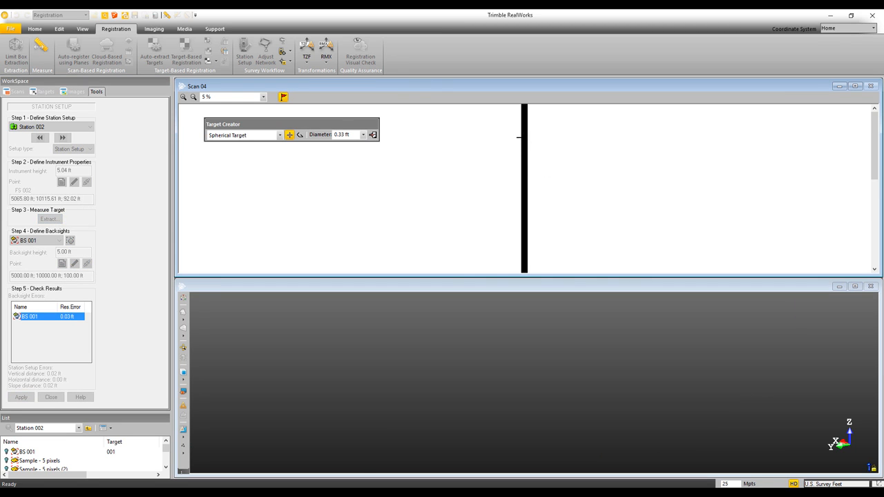
pyautogui.scroll(5, 523, 141)
pyautogui.scroll(2, 523, 142)
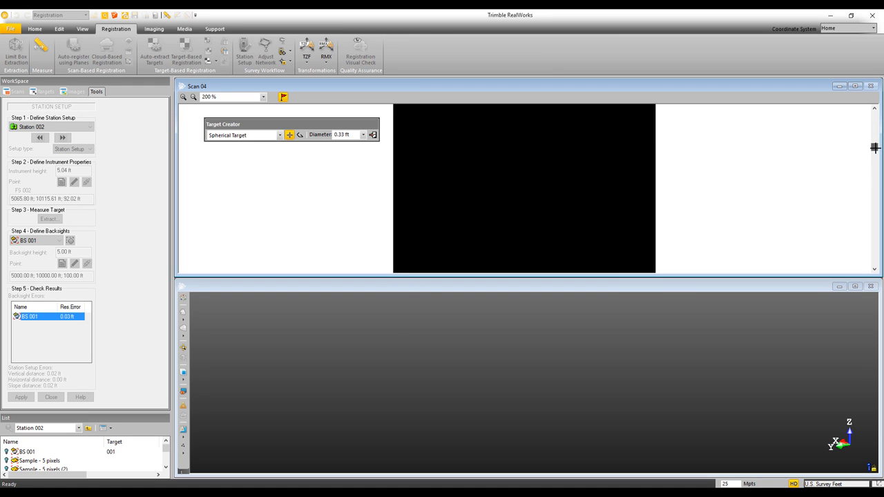
pyautogui.moveTo(873, 168); pyautogui.dragTo(873, 190)
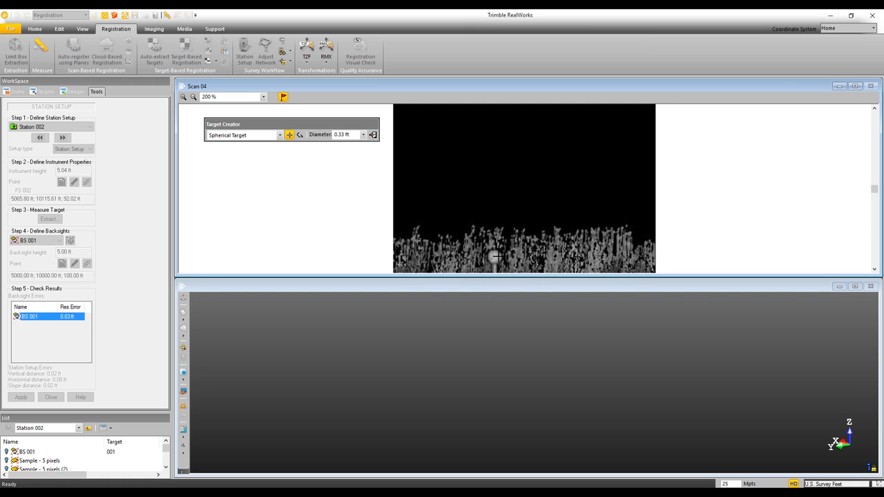
pyautogui.scroll(-2, 499, 256)
pyautogui.scroll(2, 509, 261)
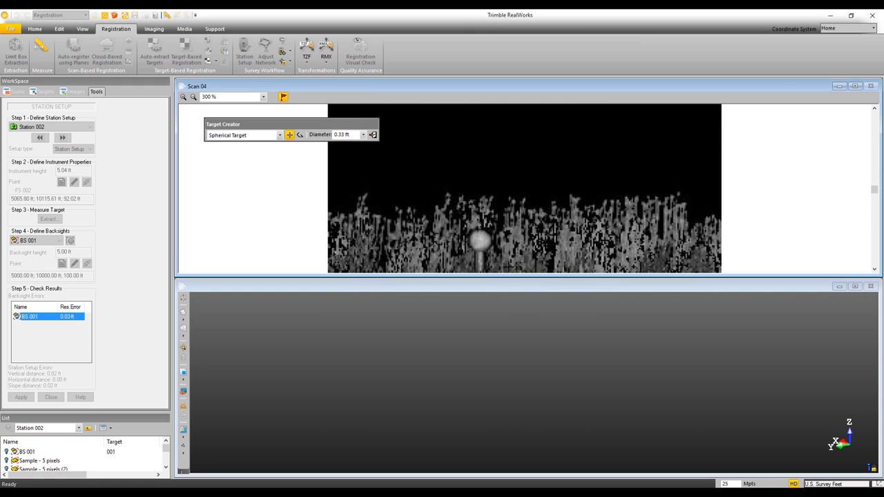
pyautogui.click(875, 191)
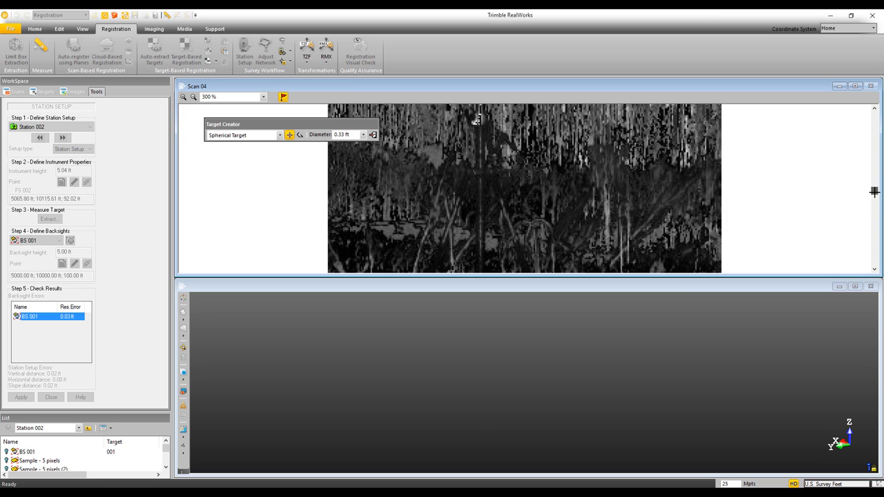
pyautogui.moveTo(874, 192); pyautogui.dragTo(874, 191)
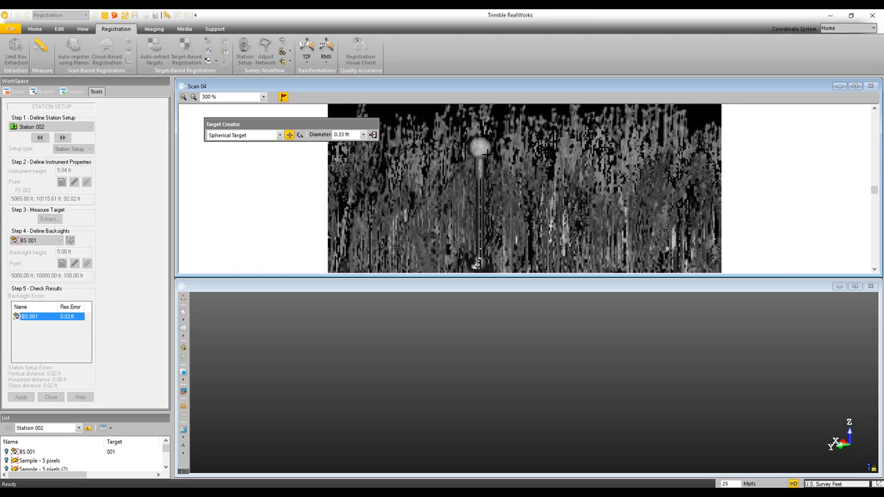
# Step: Extract the spherical target in Scan 04 with a 0.33 ft diameter, check the sphere fit in 3D and create the target
pyautogui.click(478, 148)
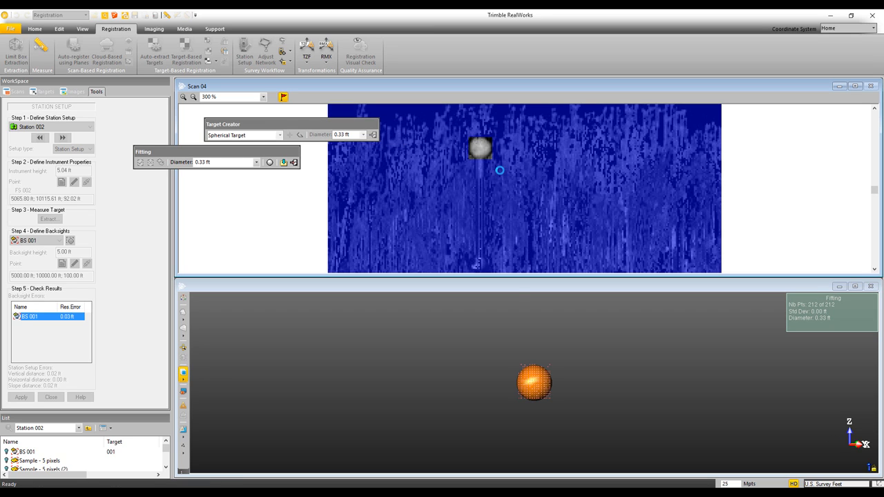
pyautogui.moveTo(533, 385)
pyautogui.mouseDown()
pyautogui.moveTo(563, 385)
pyautogui.moveTo(527, 386)
pyautogui.mouseUp()
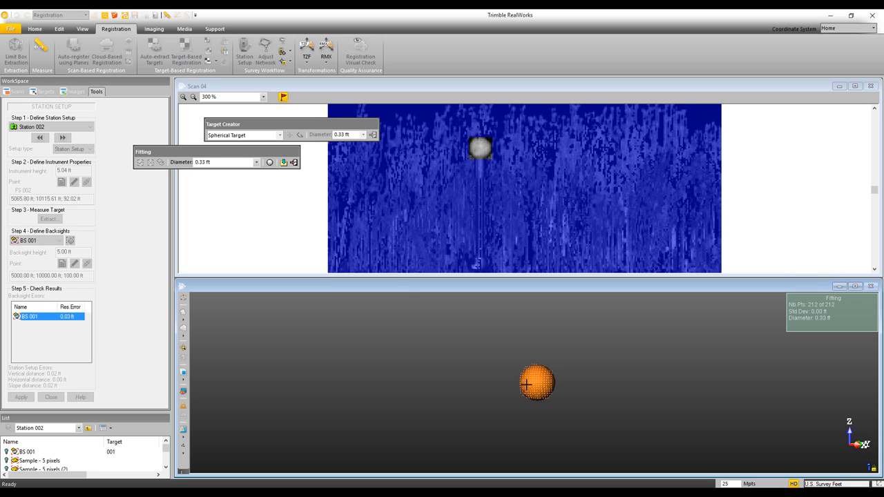
pyautogui.click(284, 164)
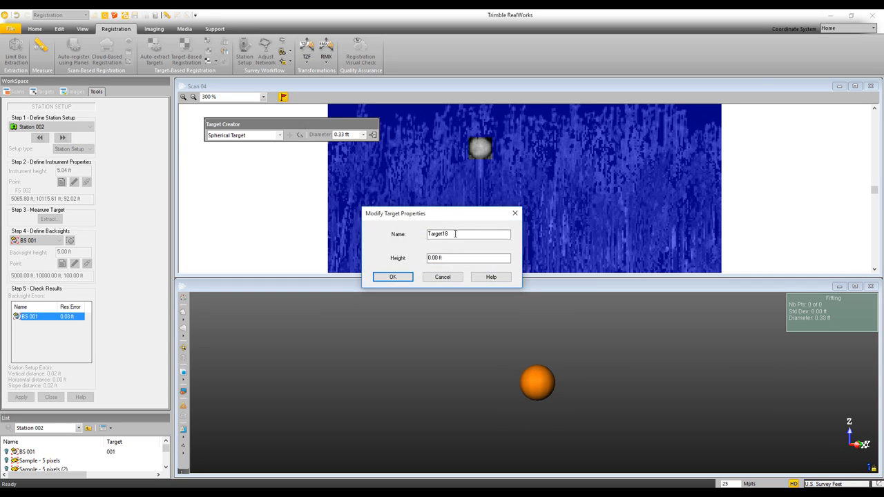
# Step: Name the extracted target FS 003, set its height to 6 ft and leave the Target Creator
pyautogui.moveTo(460, 235); pyautogui.dragTo(410, 232)
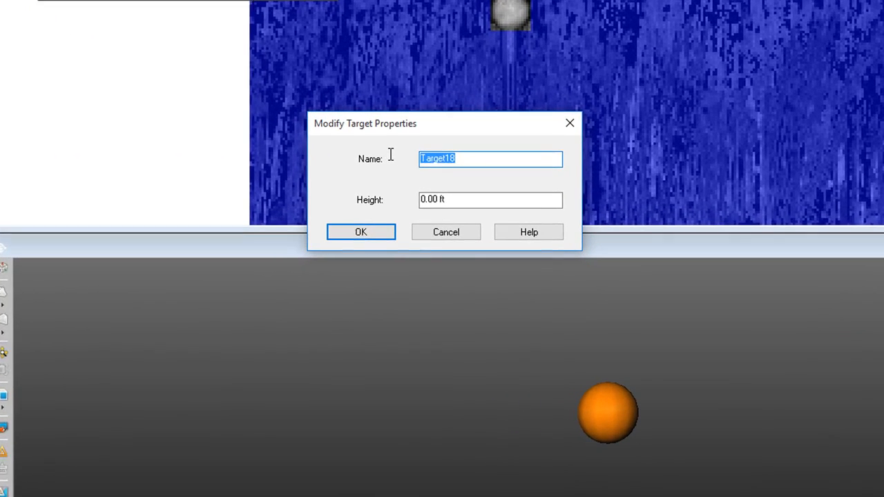
pyautogui.write('FS')
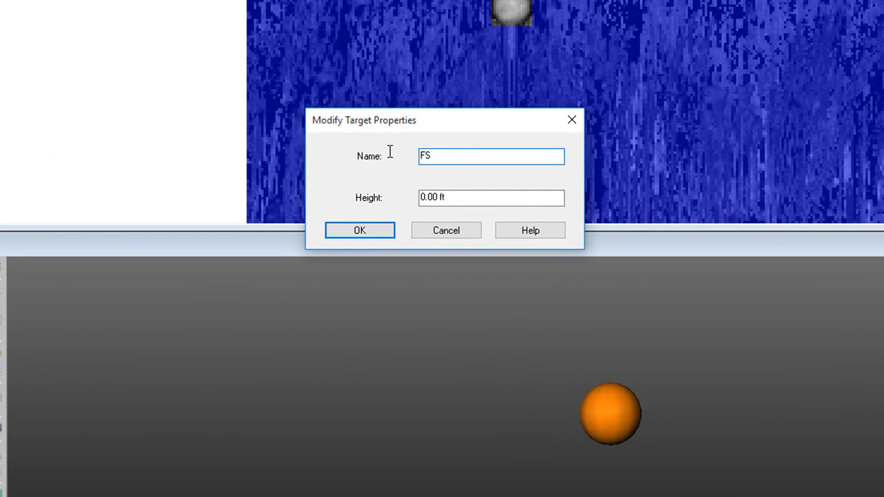
pyautogui.write(' 003')
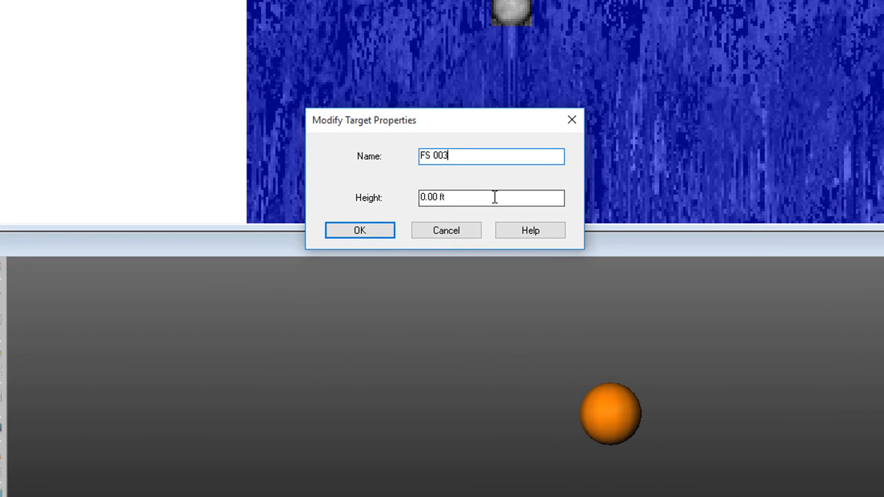
pyautogui.moveTo(493, 197); pyautogui.dragTo(385, 198)
pyautogui.write('6')
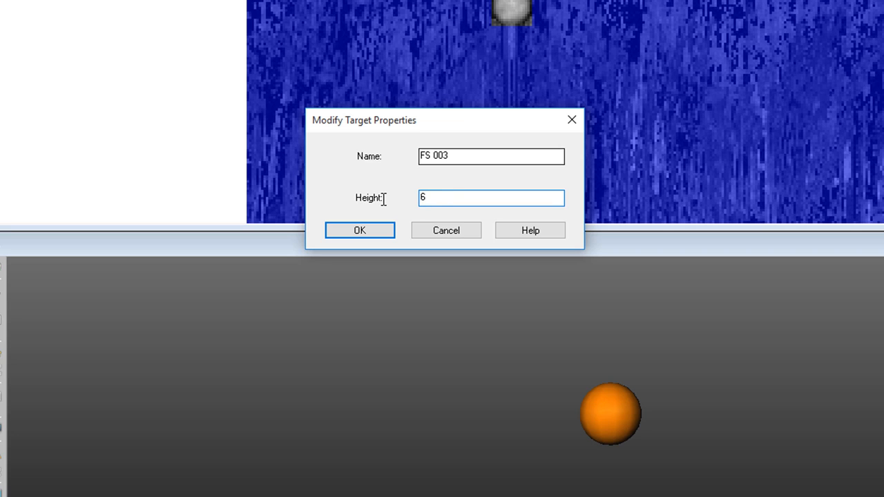
pyautogui.press('Tab')
pyautogui.click(384, 235)
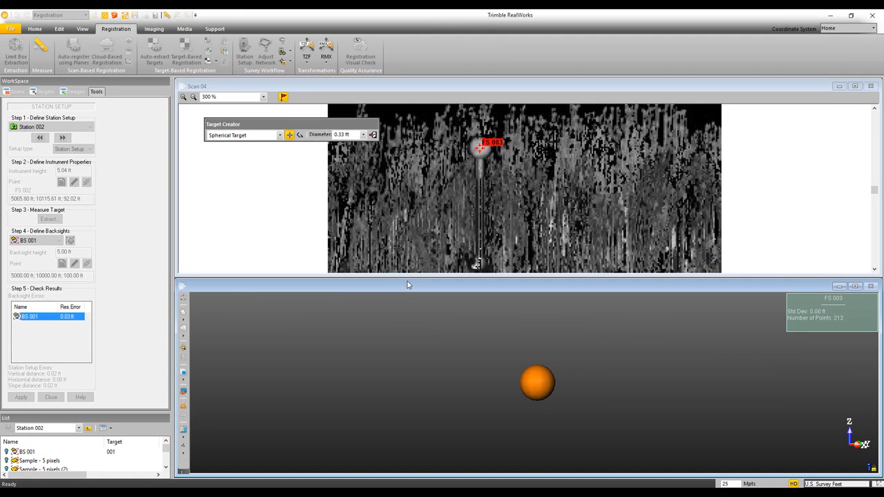
pyautogui.click(373, 135)
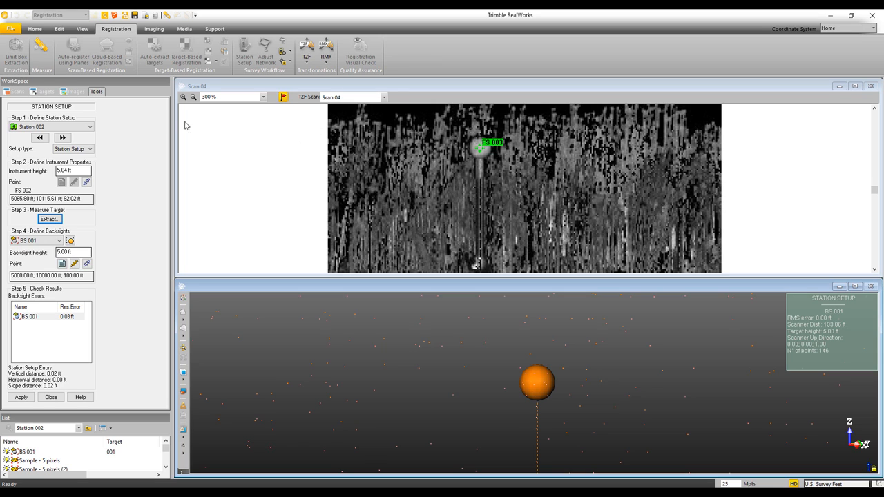
# Step: Move on to Station 003 and set it over the known point FS 003 from Station 002
pyautogui.click(62, 138)
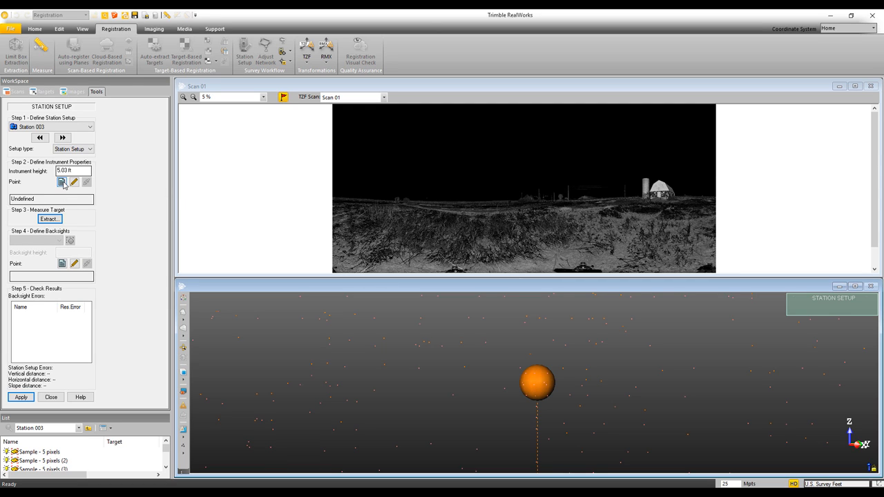
pyautogui.click(61, 182)
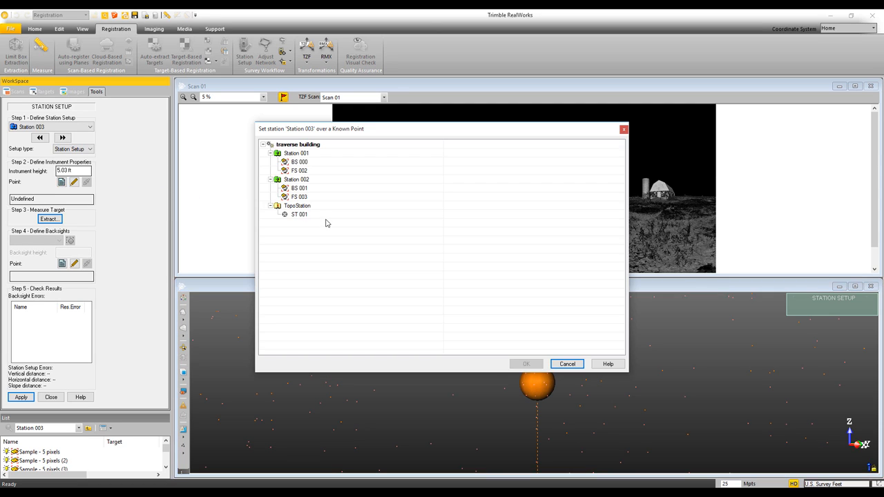
pyautogui.click(300, 197)
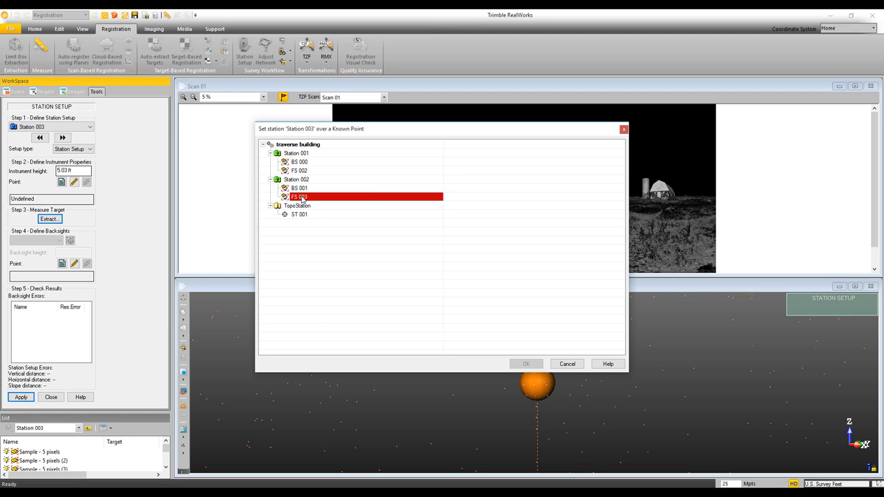
pyautogui.click(527, 364)
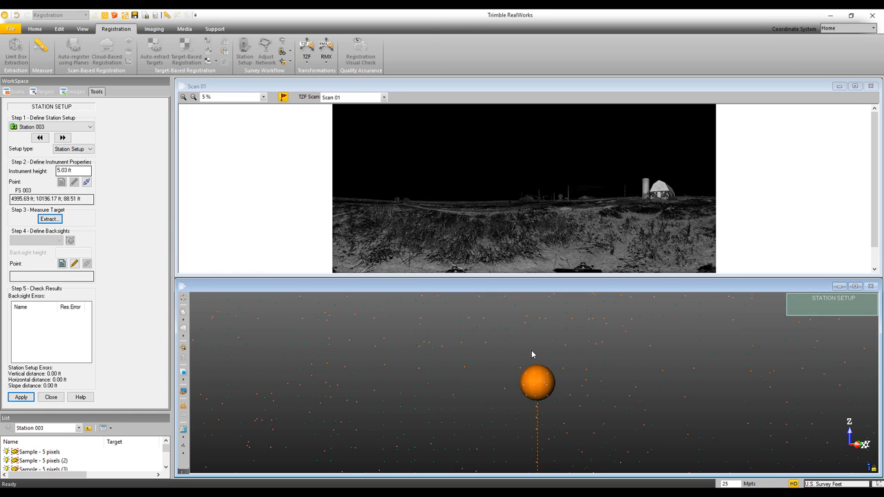
# Step: Display Scan 02 of Station 003 and bring the sphere on the tripod by the fence into view
pyautogui.click(49, 219)
pyautogui.click(383, 97)
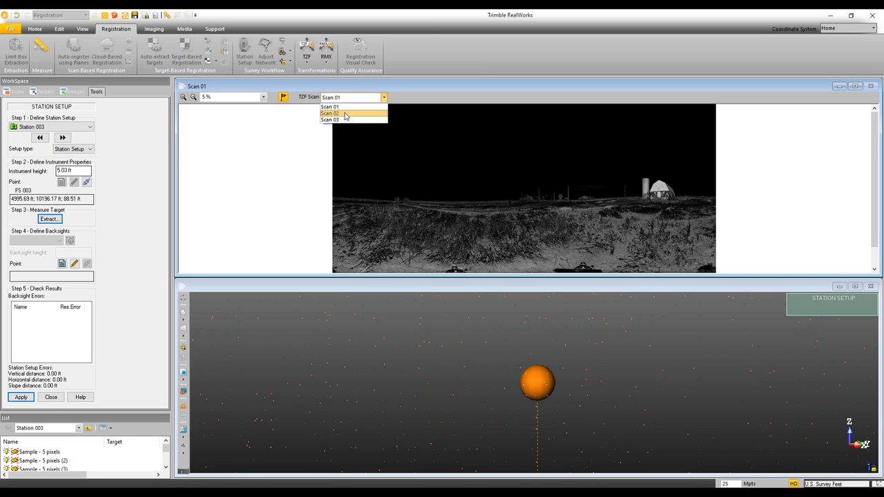
pyautogui.click(344, 113)
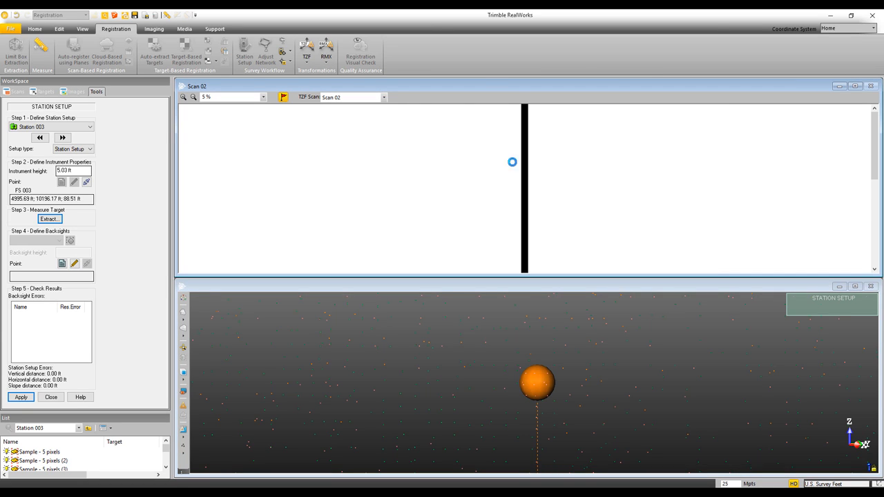
pyautogui.scroll(5, 526, 121)
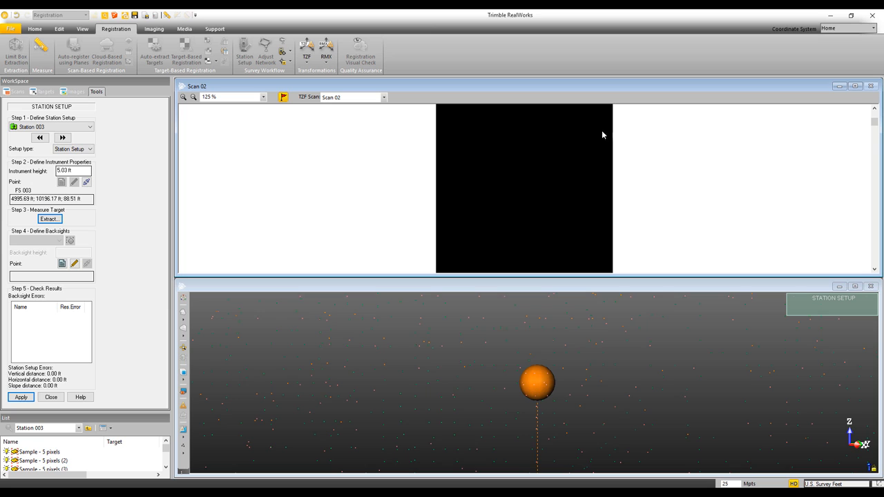
pyautogui.moveTo(875, 122); pyautogui.dragTo(875, 190)
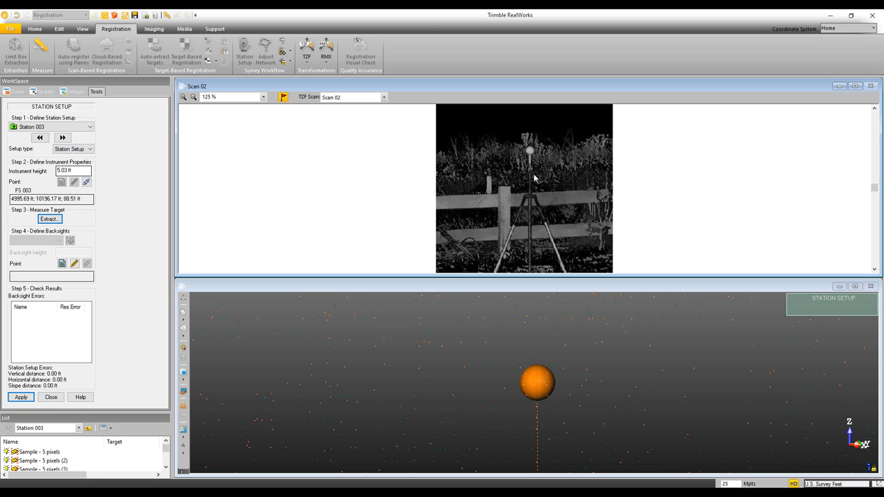
# Step: Extract the spherical target in Scan 02 of Station 003, check the sphere fit from the side in 3D and create the target
pyautogui.click(50, 219)
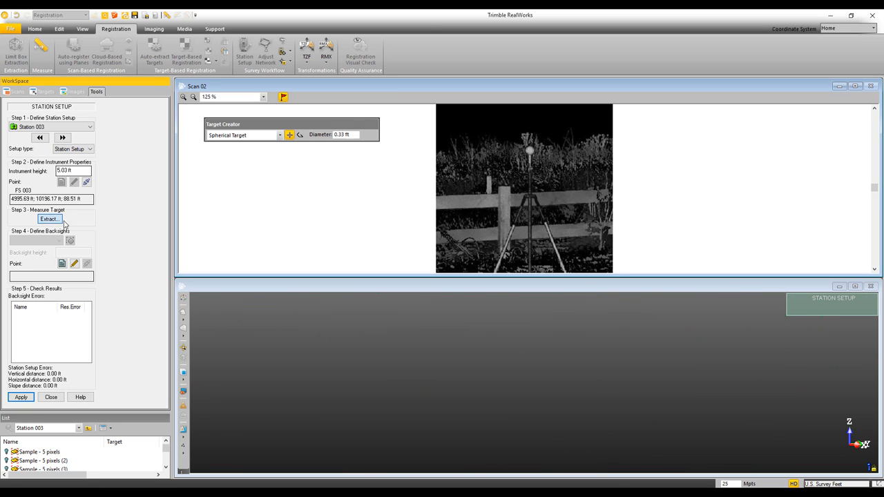
pyautogui.click(530, 150)
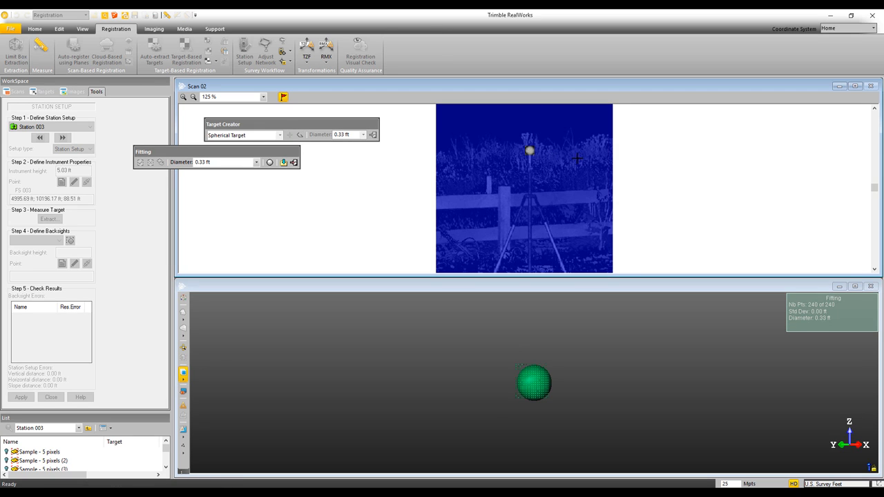
pyautogui.moveTo(527, 380); pyautogui.dragTo(564, 377)
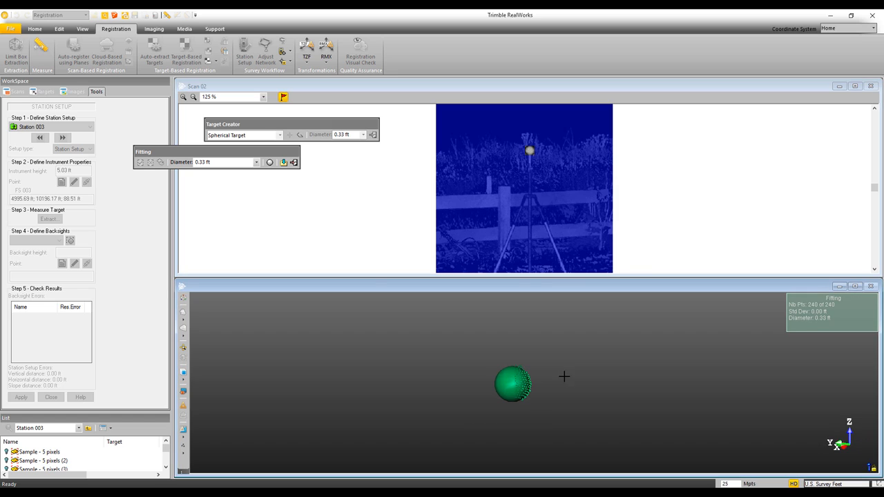
pyautogui.click(284, 162)
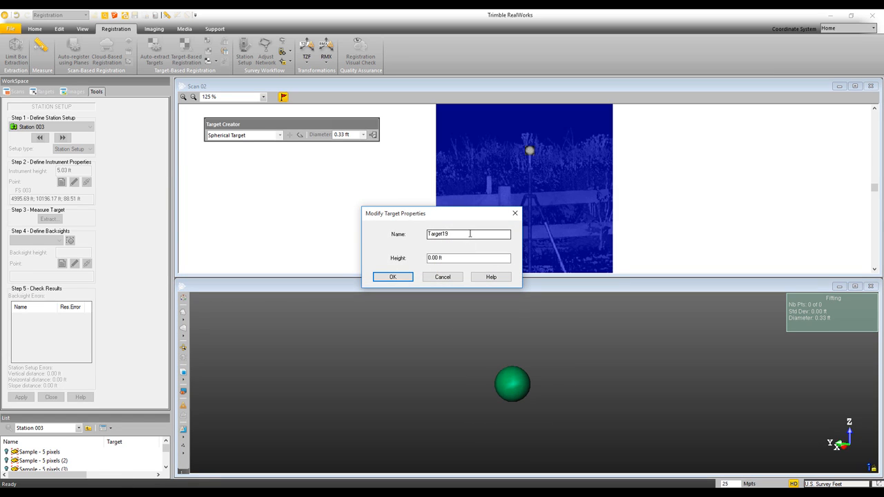
# Step: Name the extracted target BS 002, set its height to 5 ft and leave the Target Creator
pyautogui.moveTo(470, 234); pyautogui.dragTo(408, 234)
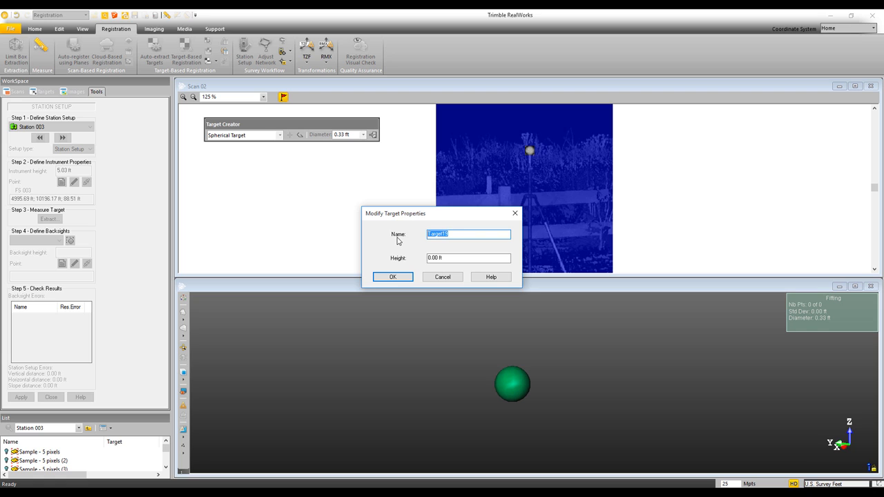
pyautogui.write('BS ')
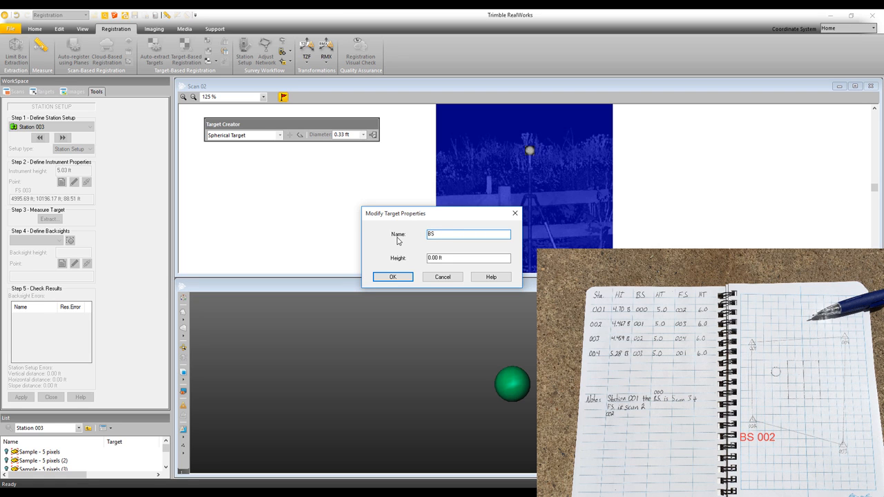
pyautogui.write('002')
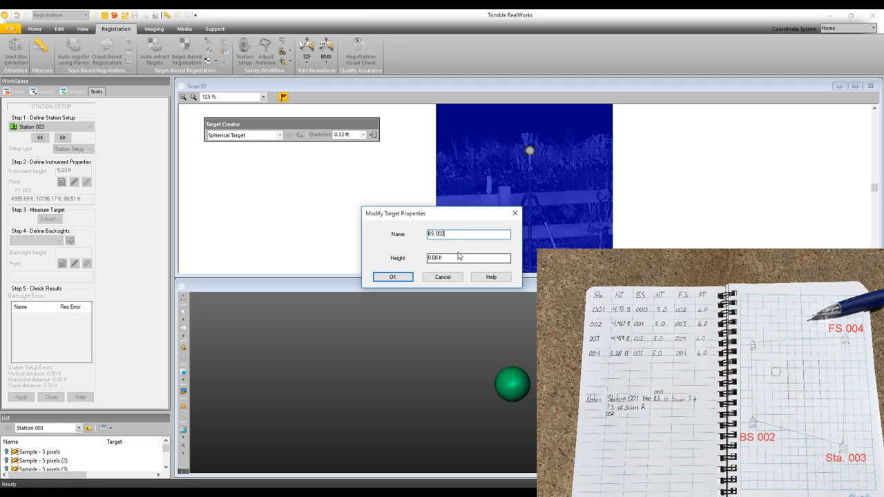
pyautogui.press('Tab')
pyautogui.write('5.00 ft')
pyautogui.click(392, 277)
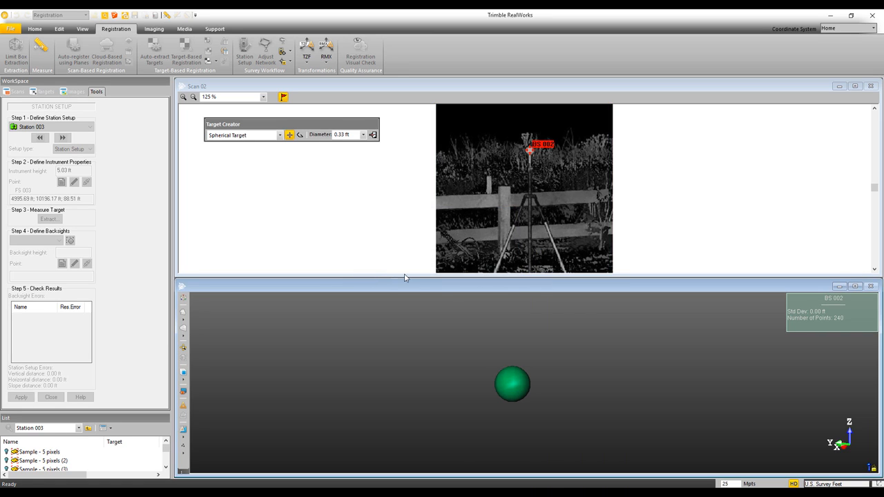
pyautogui.click(373, 135)
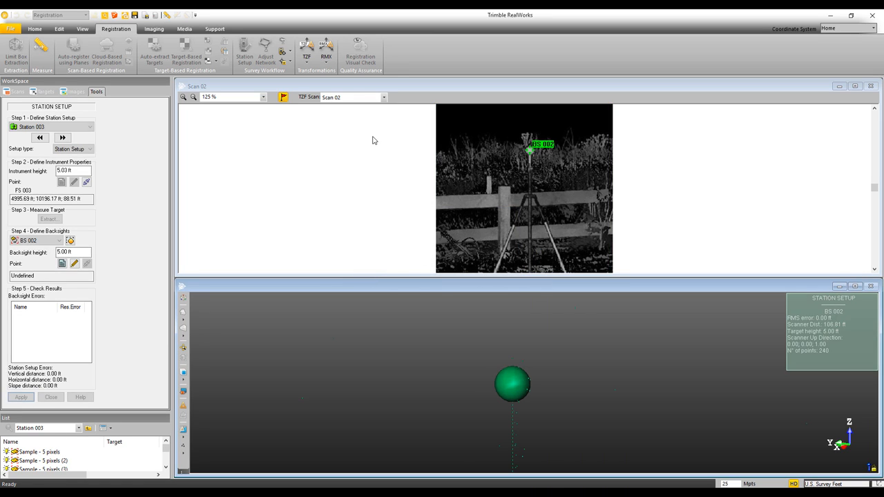
# Step: Display Scan 03 of Station 003 and bring the sphere on the pole above the grass into close view
pyautogui.click(384, 98)
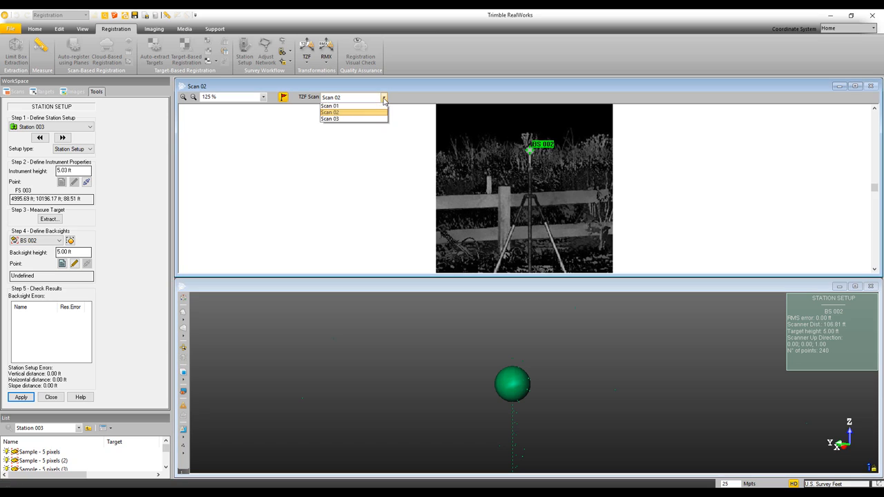
pyautogui.click(348, 120)
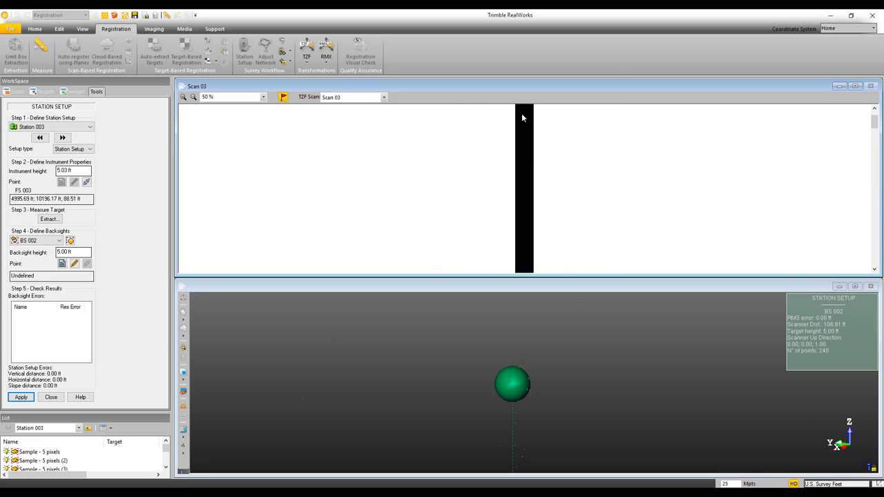
pyautogui.moveTo(875, 122); pyautogui.dragTo(873, 187)
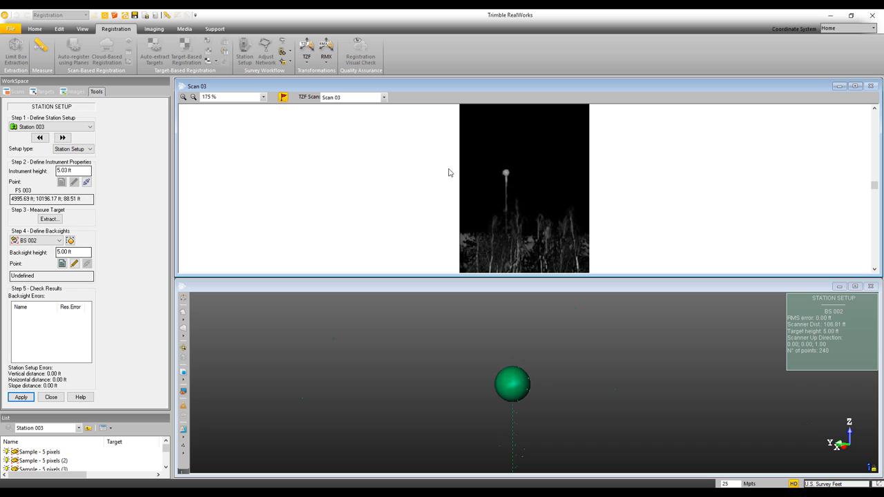
pyautogui.scroll(3, 491, 175)
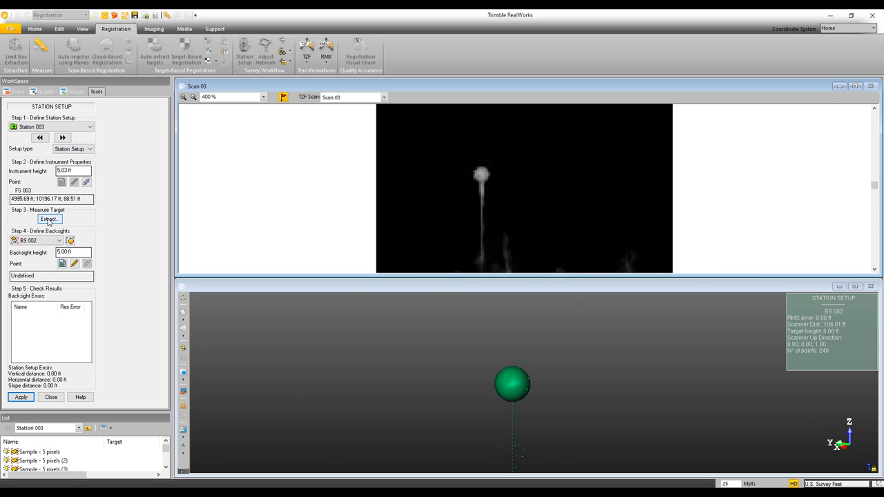
# Step: Extract the 0.33 ft spherical target in Scan 03 of Station 003, check the sphere fit from the side in 3D and create the target
pyautogui.click(48, 219)
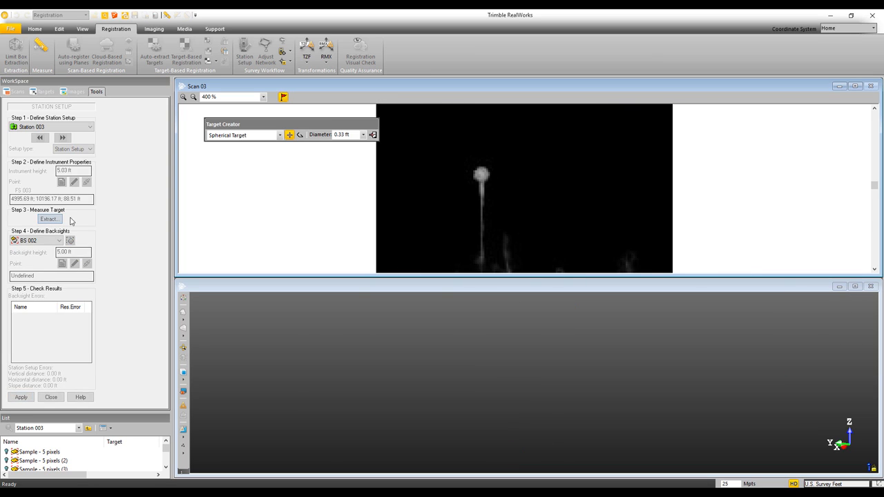
pyautogui.click(481, 174)
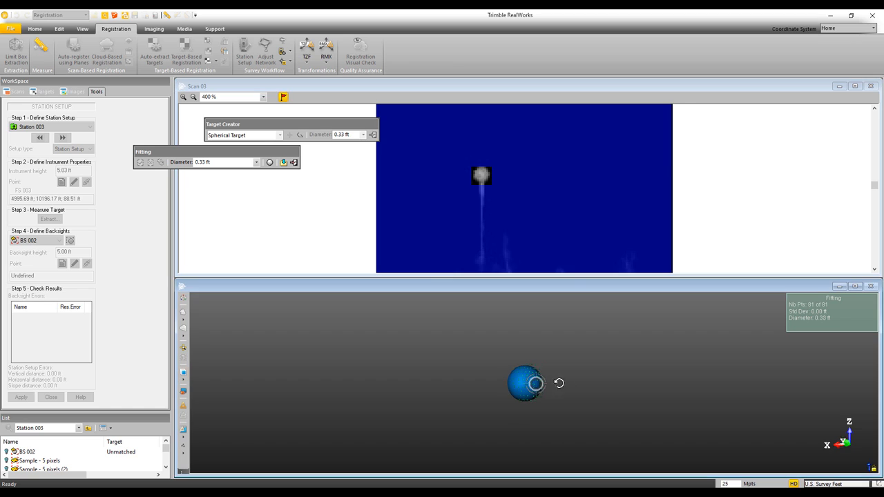
pyautogui.moveTo(559, 381); pyautogui.dragTo(485, 379)
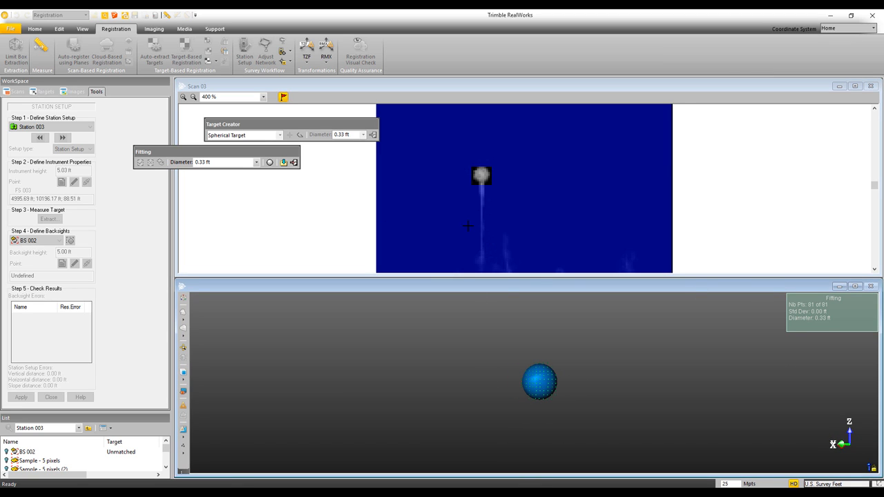
pyautogui.click(284, 163)
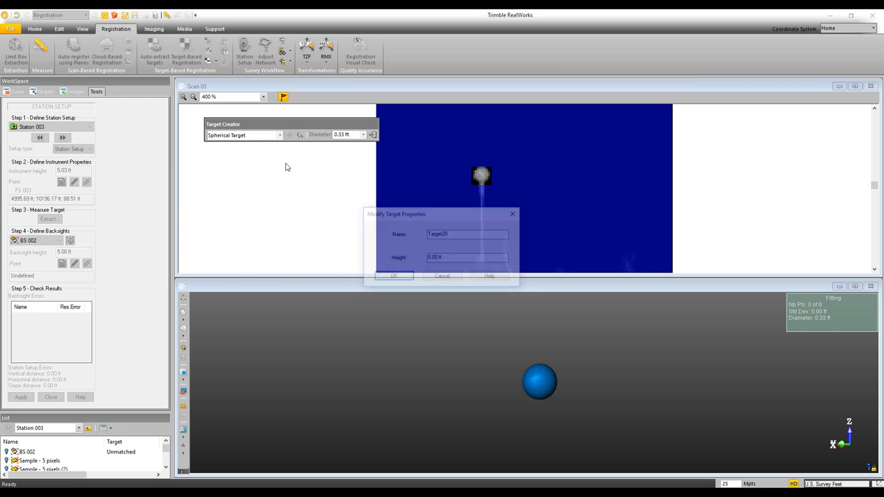
# Step: Name the extracted target FS 004, set its height to 6 ft and leave the Target Creator
pyautogui.moveTo(466, 235); pyautogui.dragTo(401, 233)
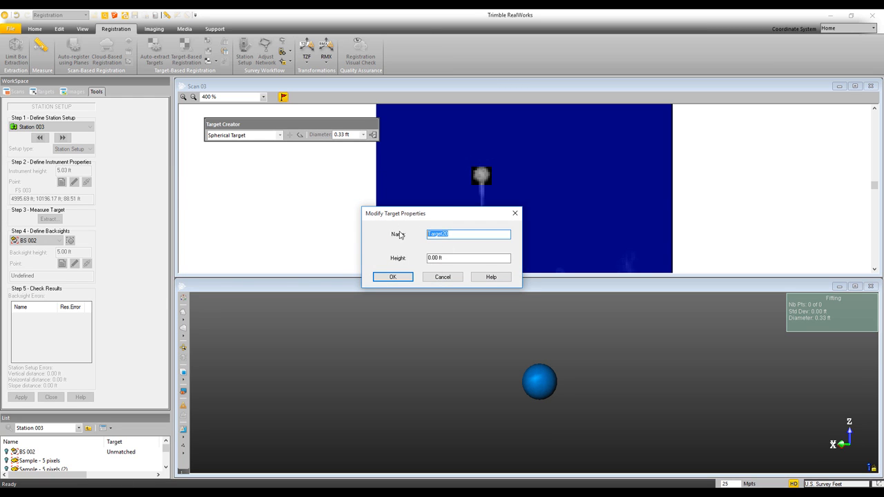
pyautogui.write('FS 004')
pyautogui.press('Tab')
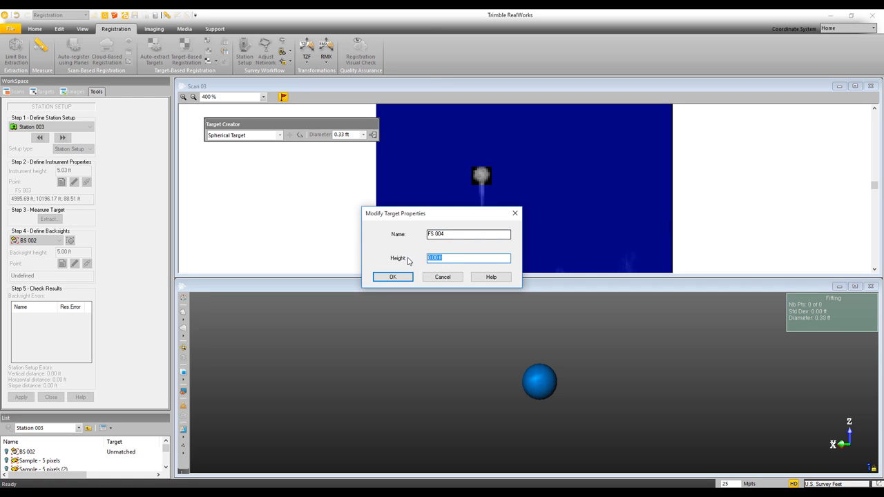
pyautogui.write('6')
pyautogui.click(388, 277)
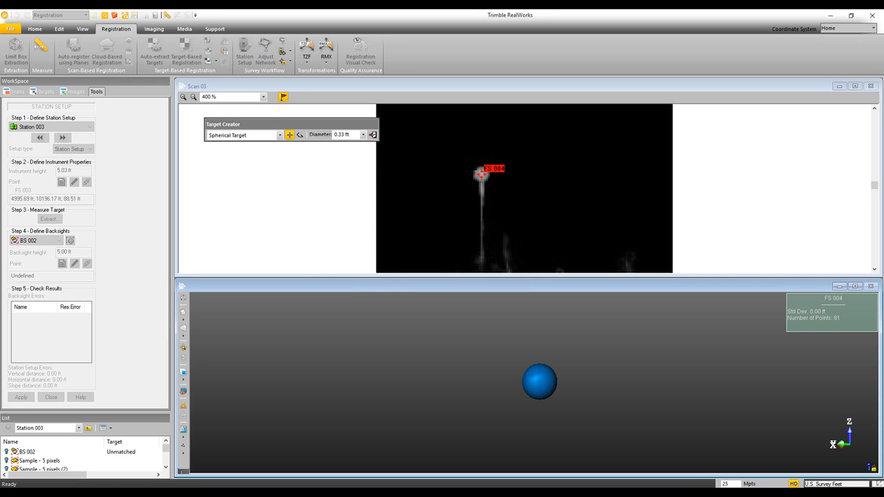
pyautogui.click(373, 134)
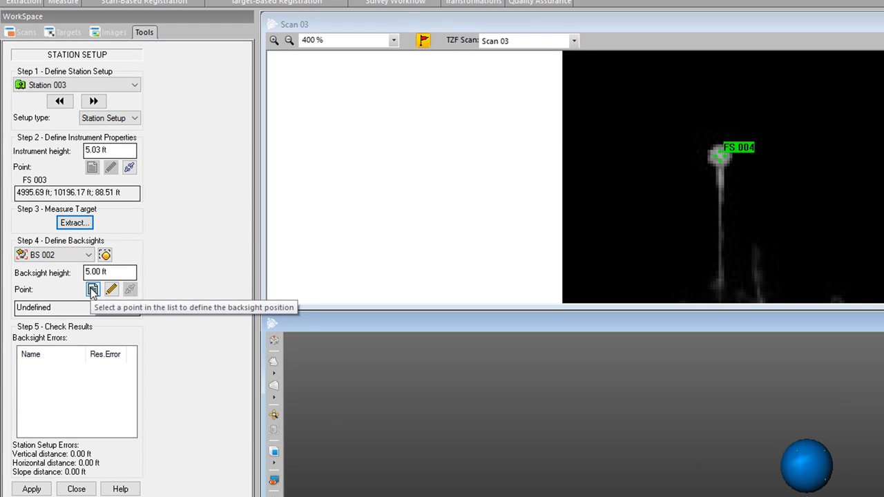
# Step: Match backsight BS 002 of Station 003 with the Station 002 point and apply the station setup
pyautogui.click(93, 290)
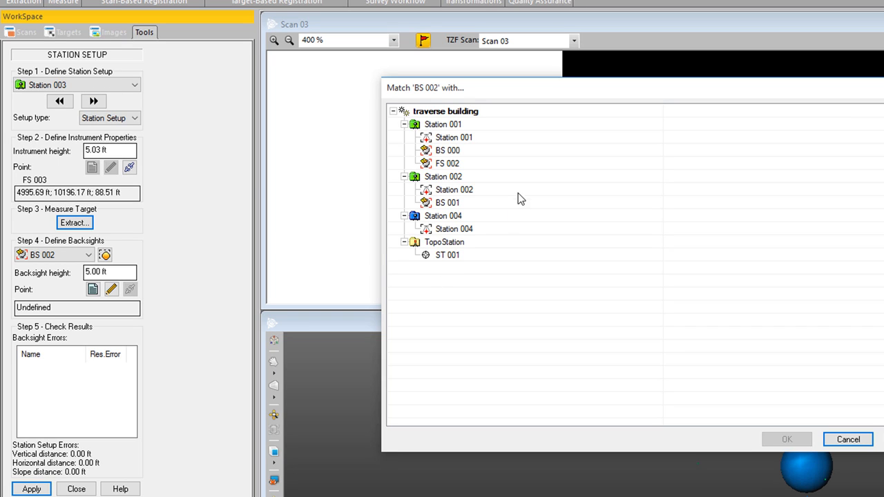
pyautogui.click(460, 189)
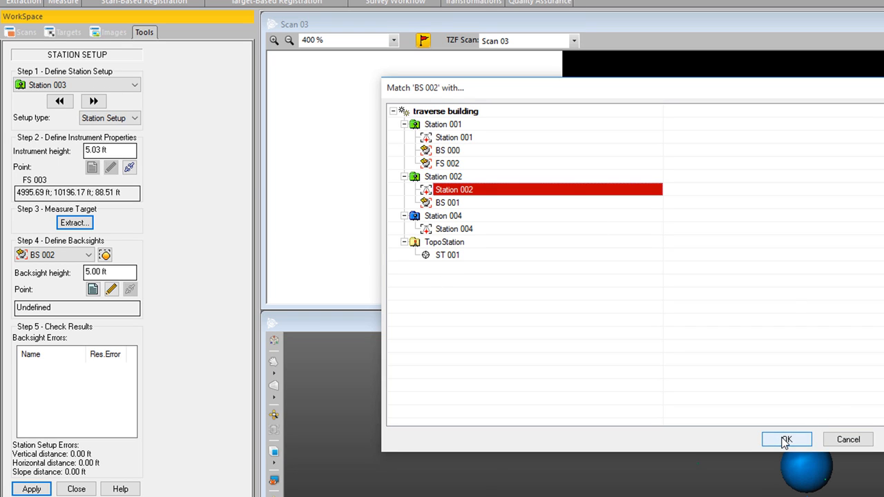
pyautogui.click(786, 440)
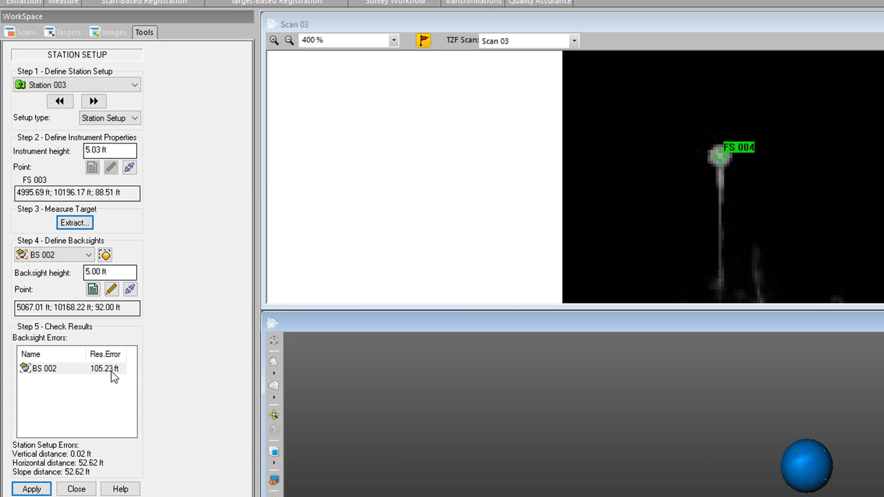
pyautogui.click(29, 491)
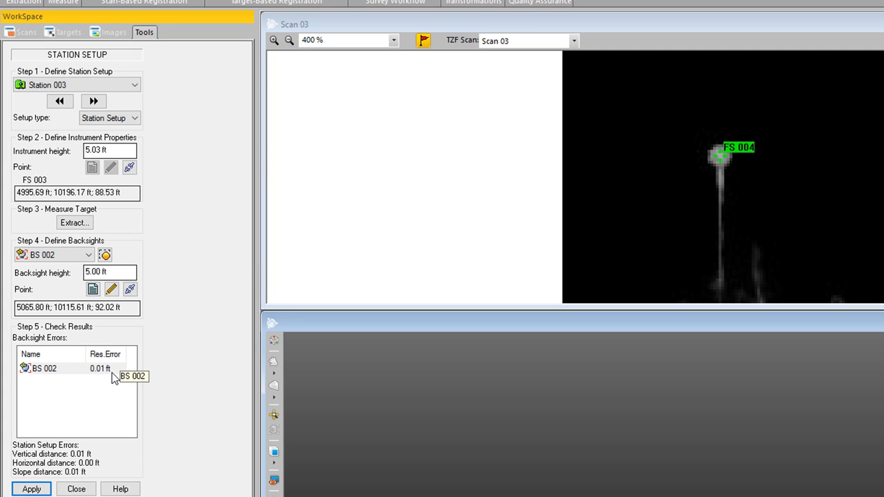
# Step: Move on to Station 004 and set it over the known point FS 004 from Station 003
pyautogui.click(135, 86)
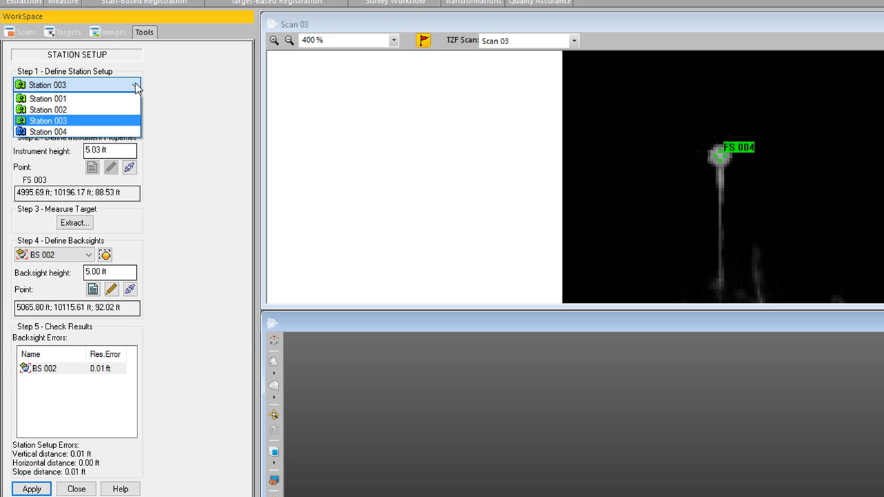
pyautogui.click(38, 133)
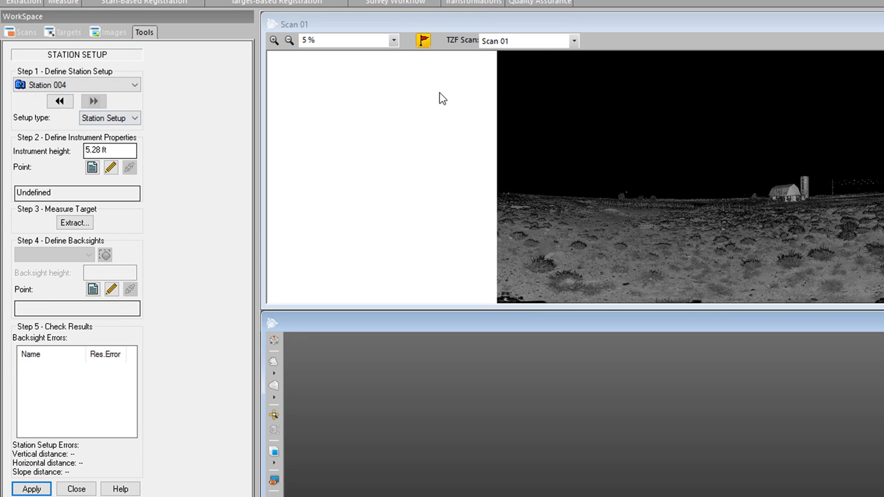
pyautogui.click(92, 167)
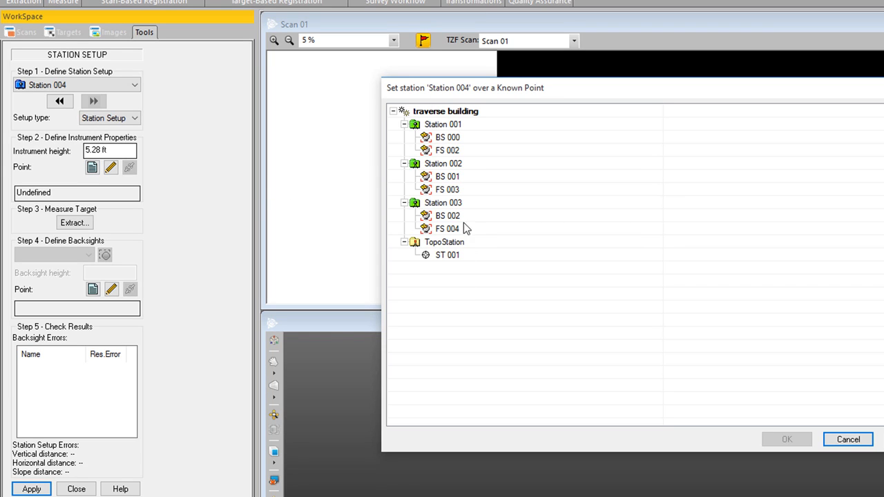
pyautogui.click(442, 230)
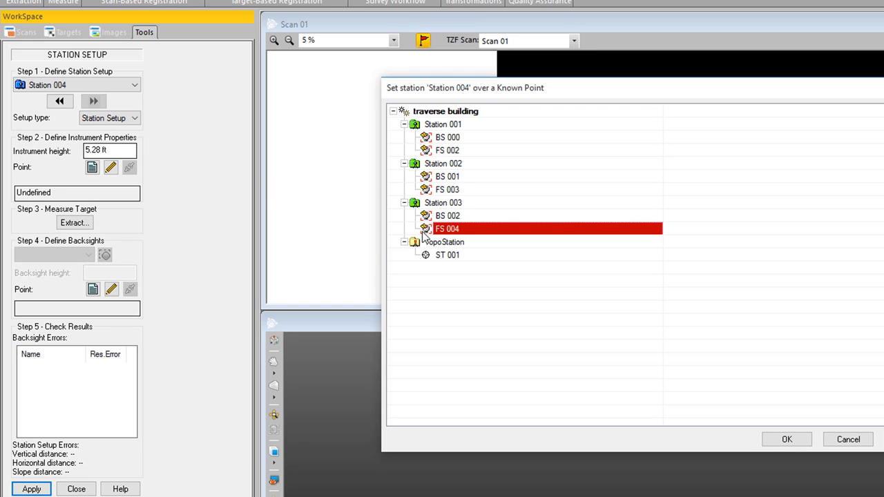
pyautogui.click(799, 439)
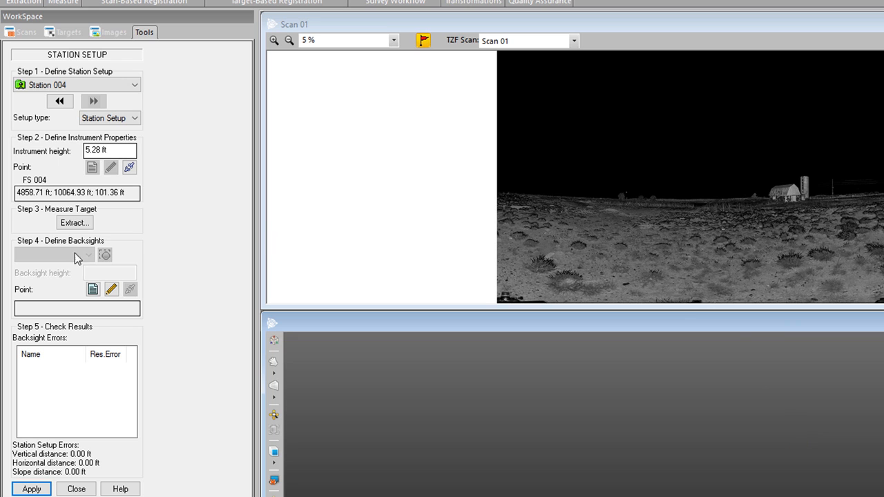
# Step: Examine Scan 01 of Station 004 for the backsight sphere along the tall grass near the barn
pyautogui.click(574, 41)
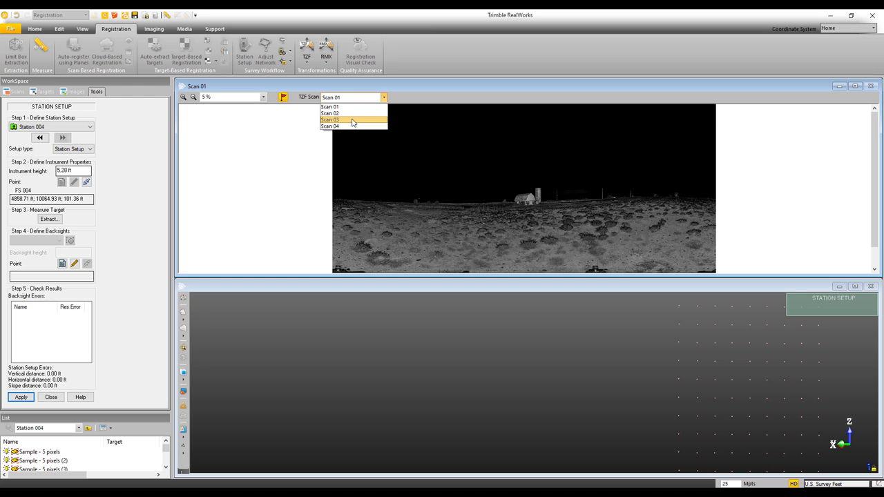
pyautogui.click(350, 108)
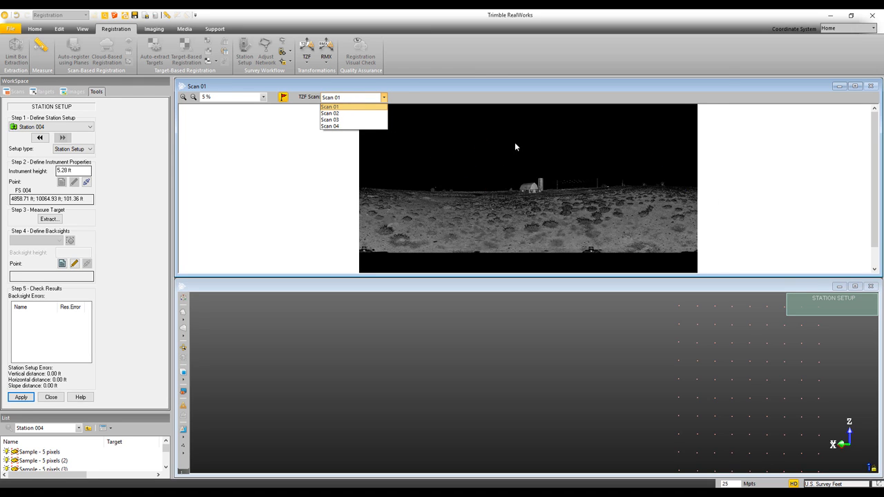
pyautogui.scroll(5, 491, 208)
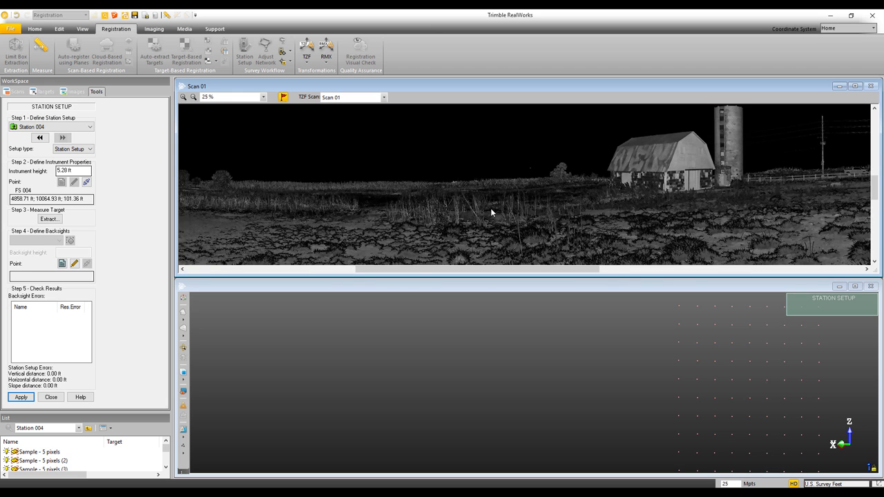
pyautogui.moveTo(503, 223); pyautogui.dragTo(720, 170)
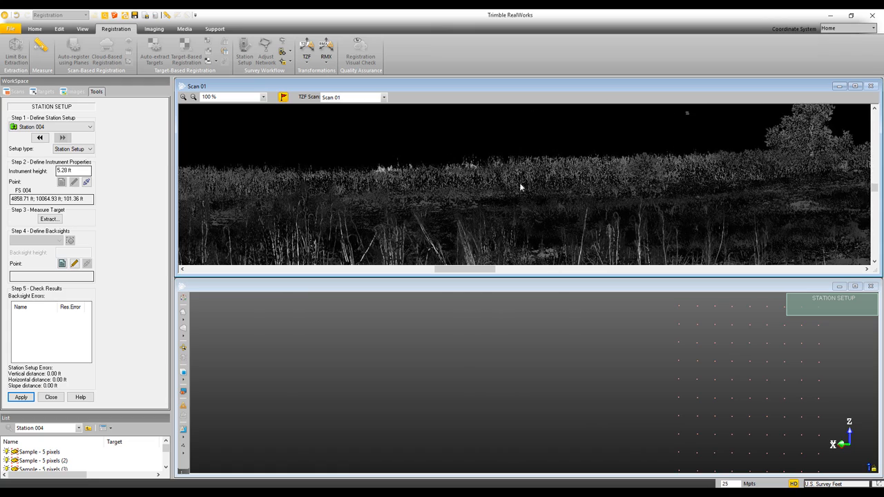
pyautogui.moveTo(519, 187); pyautogui.dragTo(462, 195)
pyautogui.scroll(1, 693, 183)
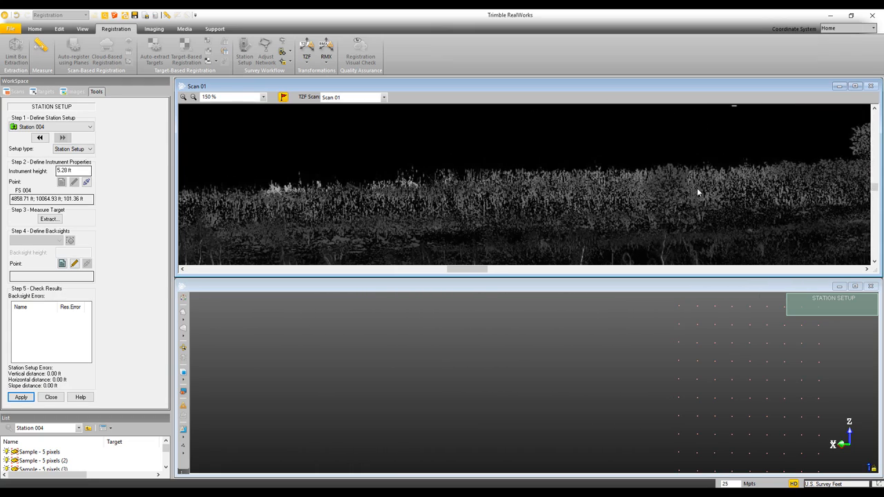
pyautogui.scroll(-2, 697, 188)
pyautogui.moveTo(756, 190); pyautogui.dragTo(646, 188)
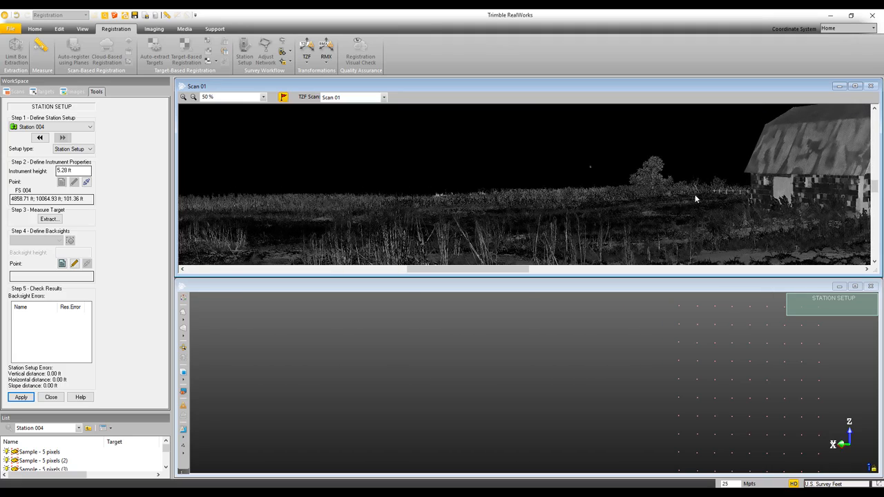
pyautogui.scroll(2, 652, 186)
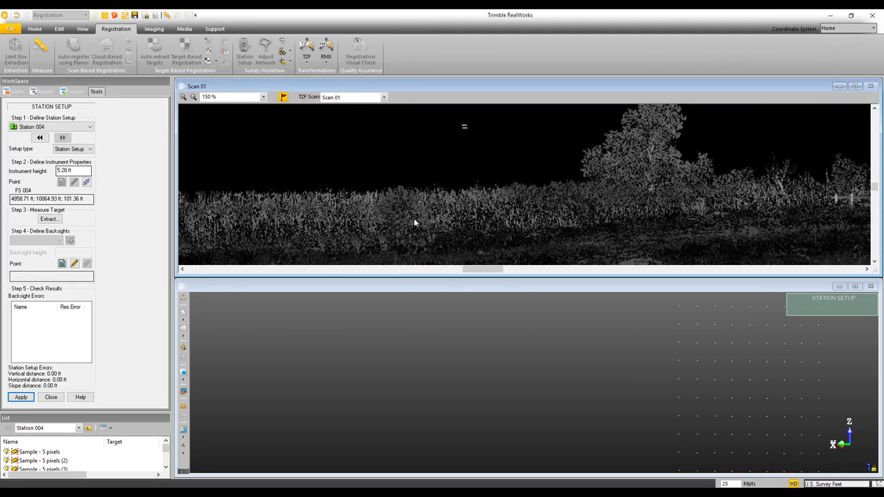
pyautogui.scroll(-5, 444, 210)
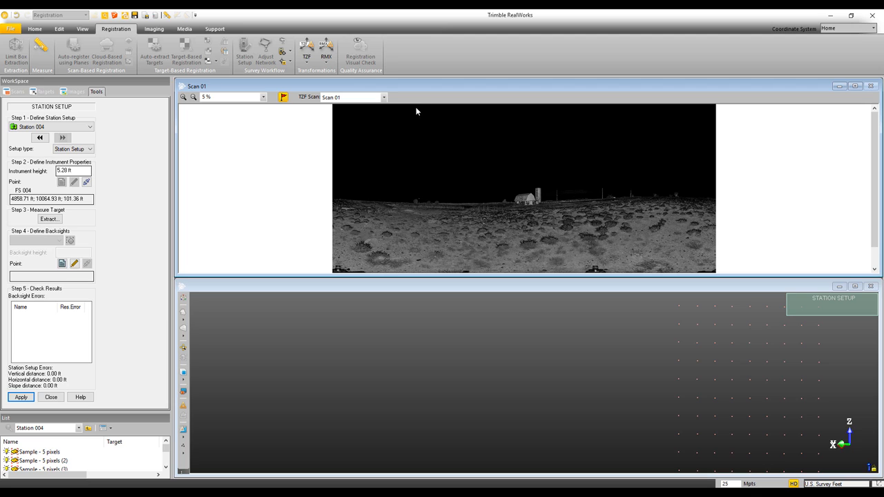
# Step: Display Scan 03 of Station 004 and bring the sphere beside the standing person into close view
pyautogui.click(384, 98)
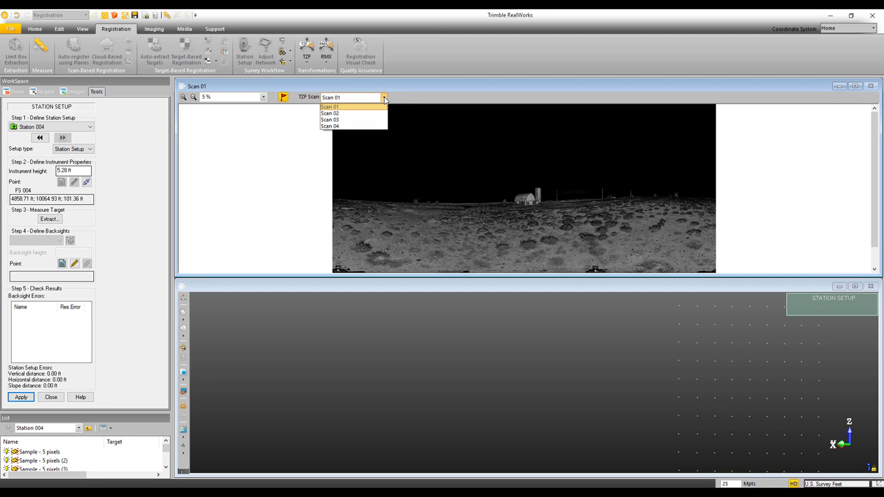
pyautogui.click(355, 122)
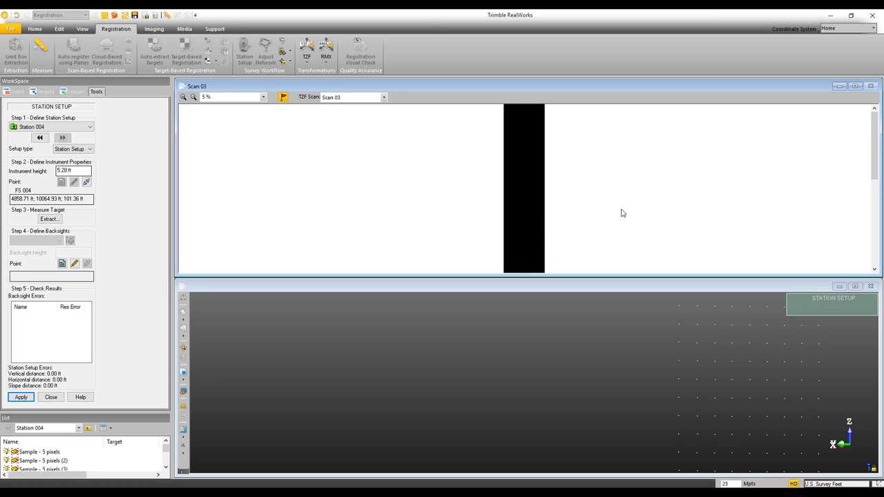
pyautogui.scroll(10, 530, 206)
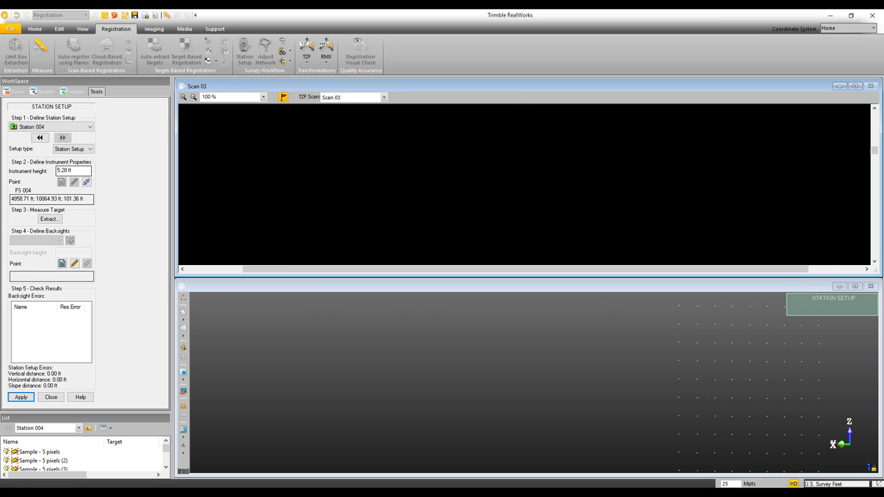
pyautogui.moveTo(874, 150); pyautogui.dragTo(874, 191)
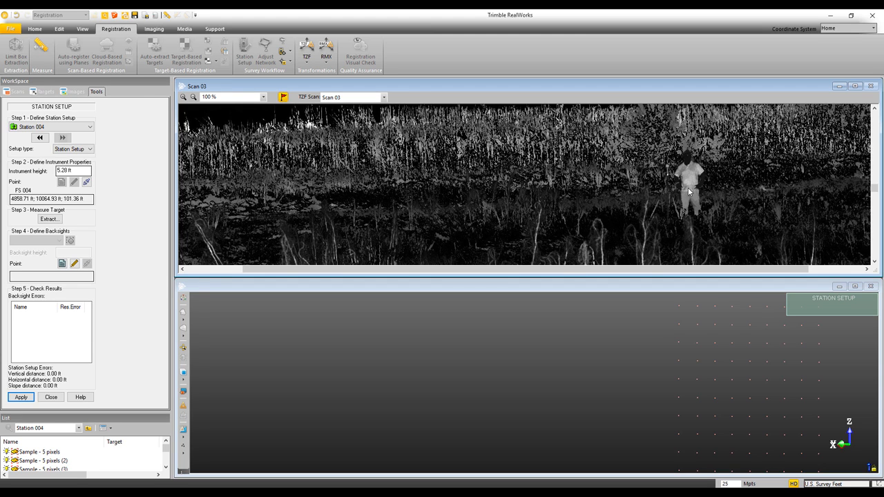
pyautogui.scroll(-1, 688, 189)
pyautogui.scroll(1, 276, 188)
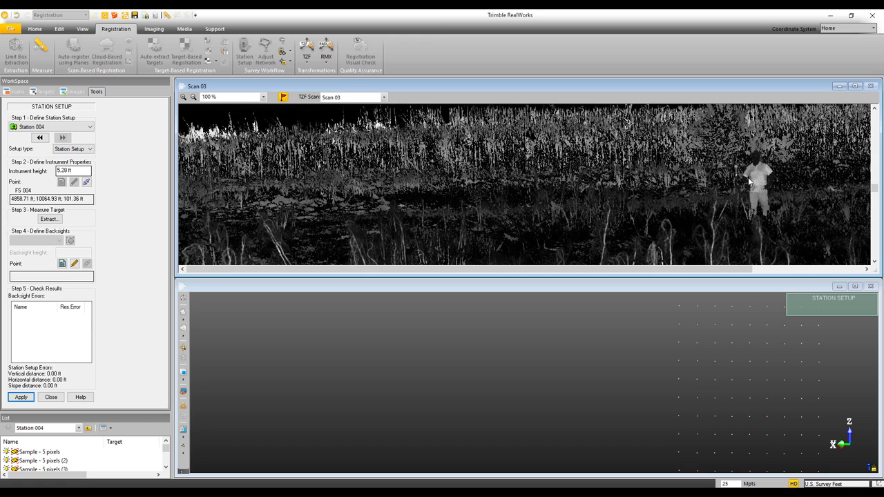
pyautogui.scroll(4, 748, 177)
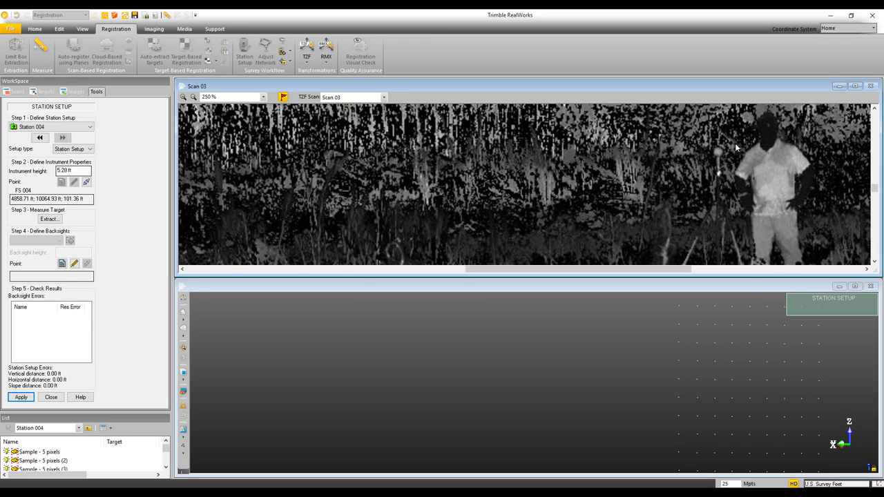
# Step: Extract the sphere beside the standing person in Scan 03 as a 0.33 ft spherical target, checking the fit in 3D
pyautogui.moveTo(743, 168); pyautogui.dragTo(554, 173, button='middle')
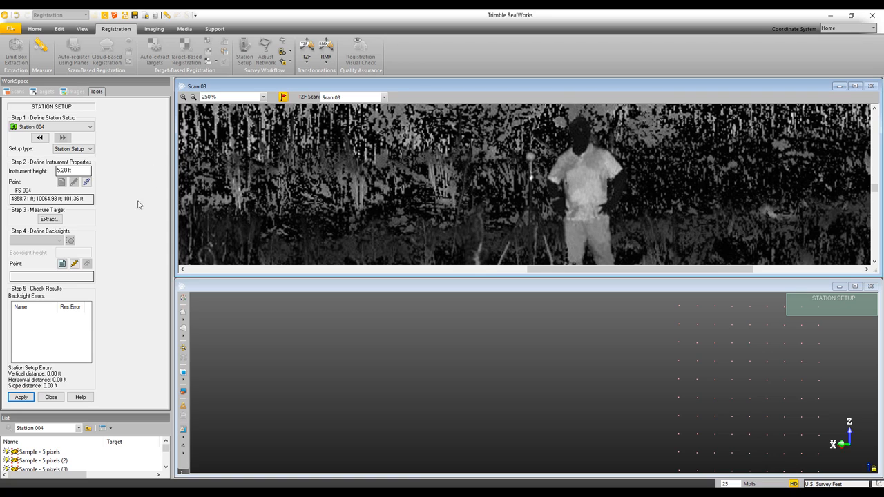
pyautogui.click(49, 219)
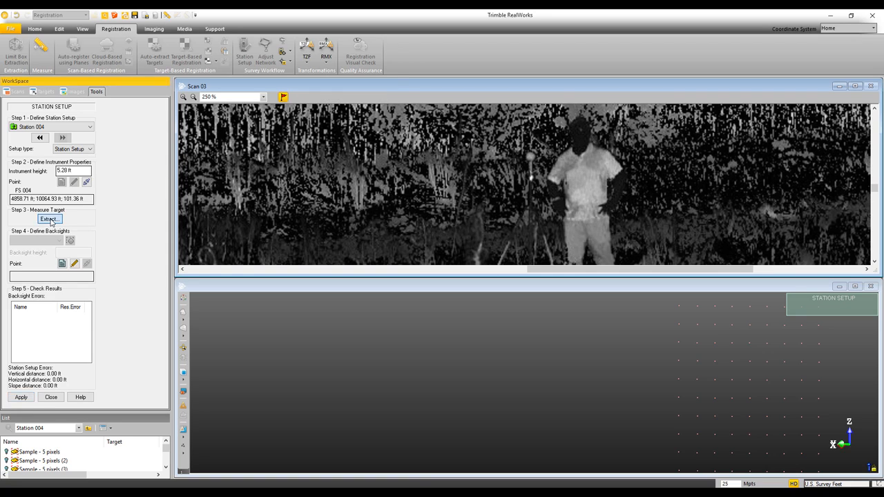
pyautogui.click(530, 158)
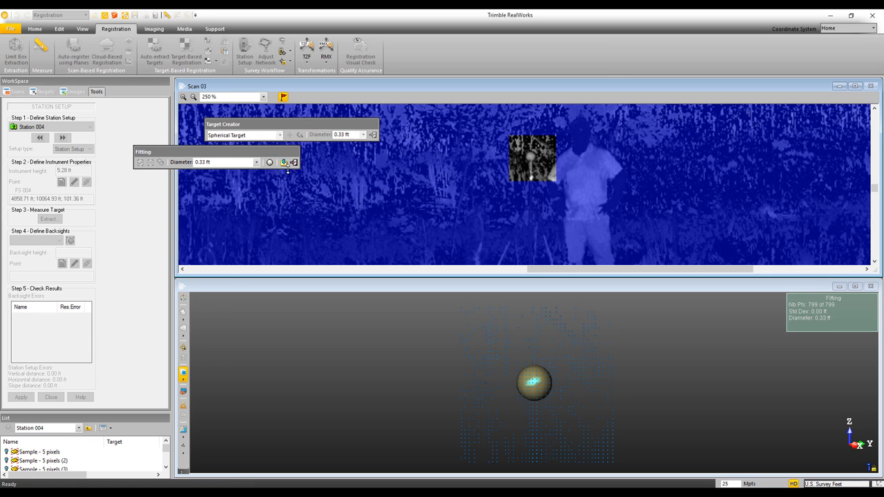
pyautogui.moveTo(529, 376)
pyautogui.mouseDown()
pyautogui.moveTo(567, 379)
pyautogui.moveTo(533, 381)
pyautogui.mouseUp()
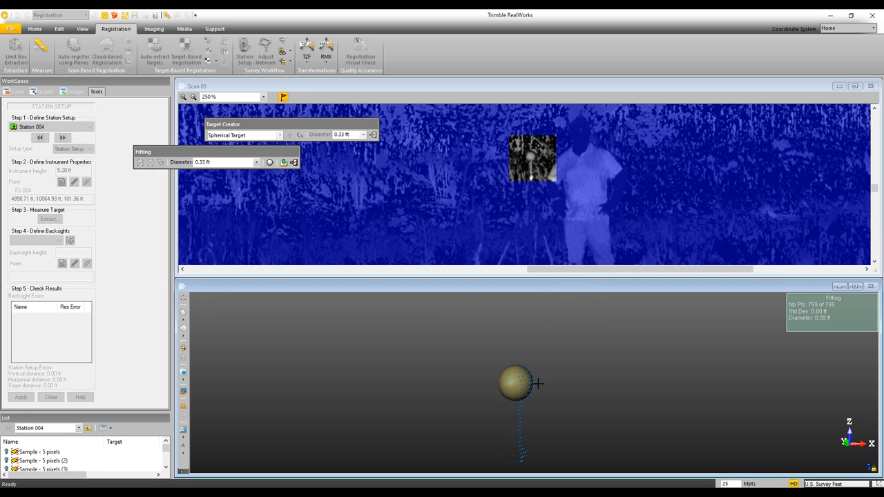
pyautogui.click(284, 162)
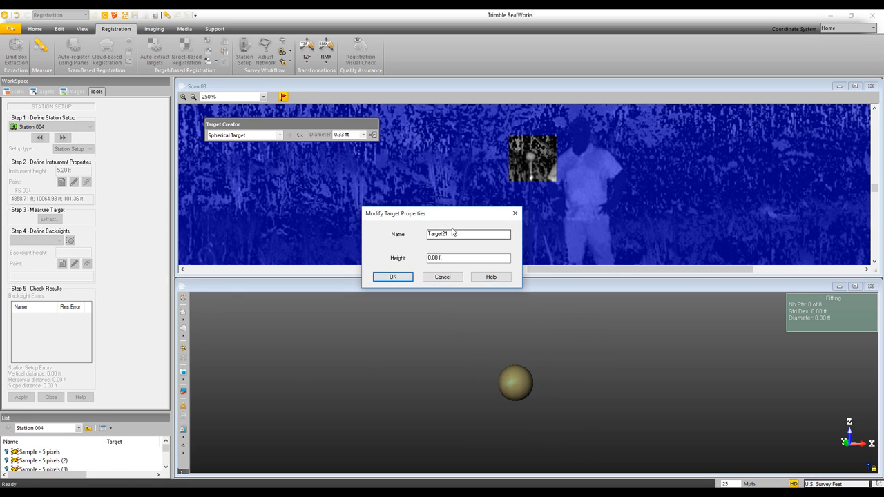
# Step: Name the extracted target BS 003, set its height to 5 ft, and finish the target extraction
pyautogui.moveTo(455, 234); pyautogui.dragTo(398, 233)
pyautogui.write('BS ')
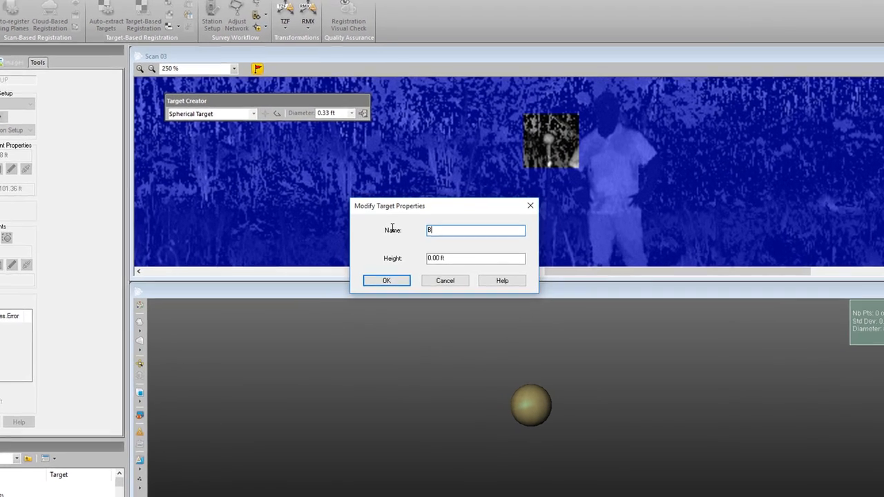
pyautogui.write('003')
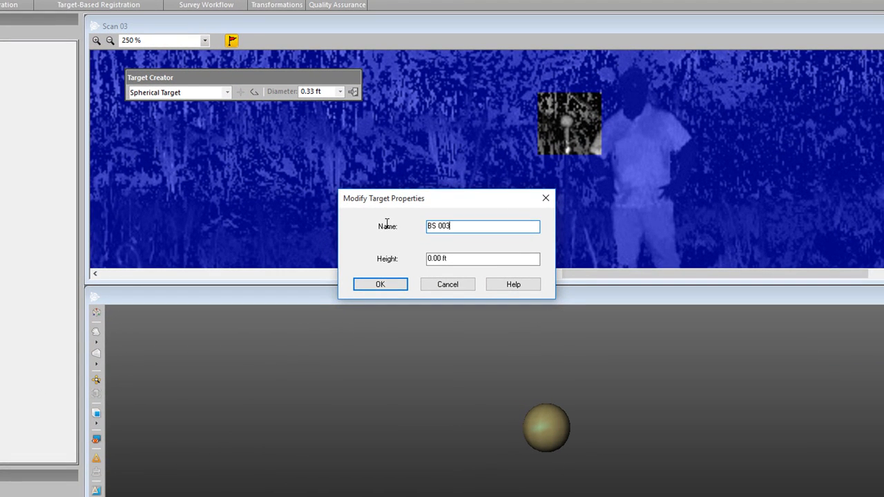
pyautogui.moveTo(452, 258); pyautogui.dragTo(370, 258)
pyautogui.write('5')
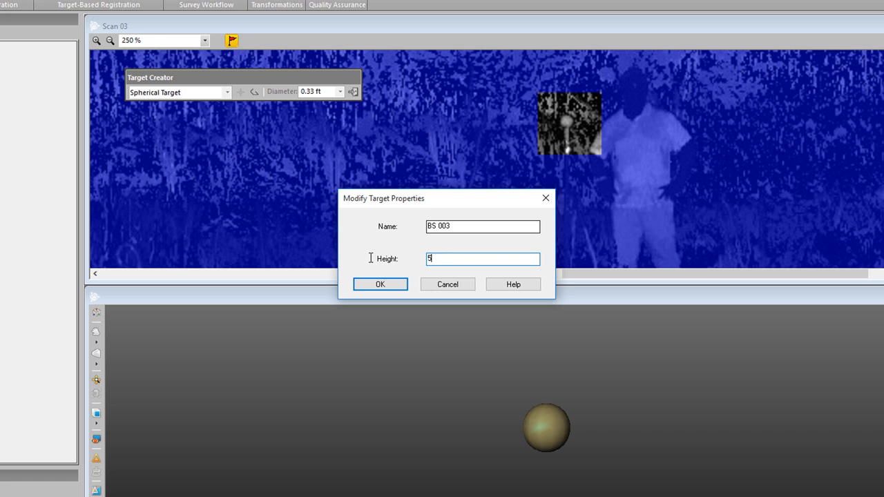
pyautogui.press('Tab')
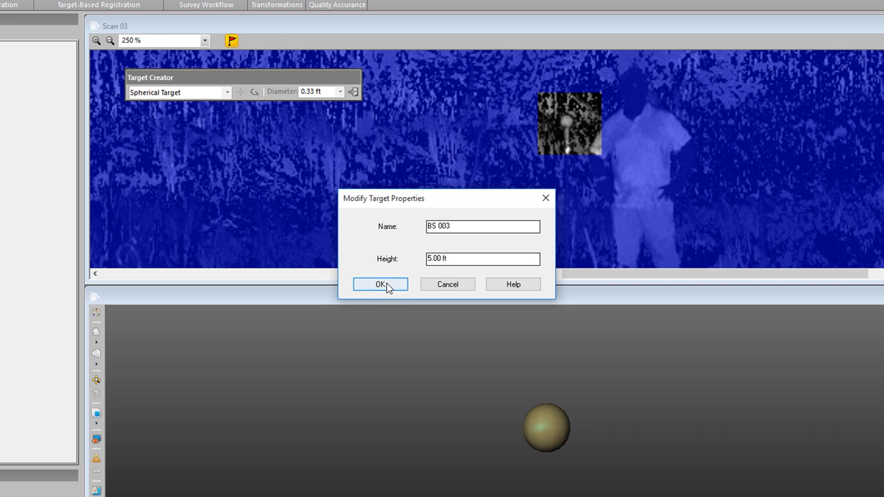
pyautogui.click(381, 284)
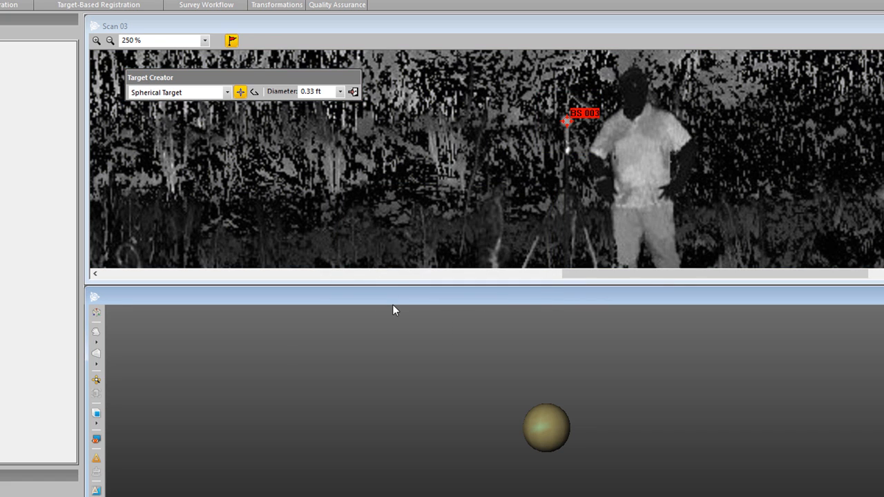
pyautogui.click(353, 91)
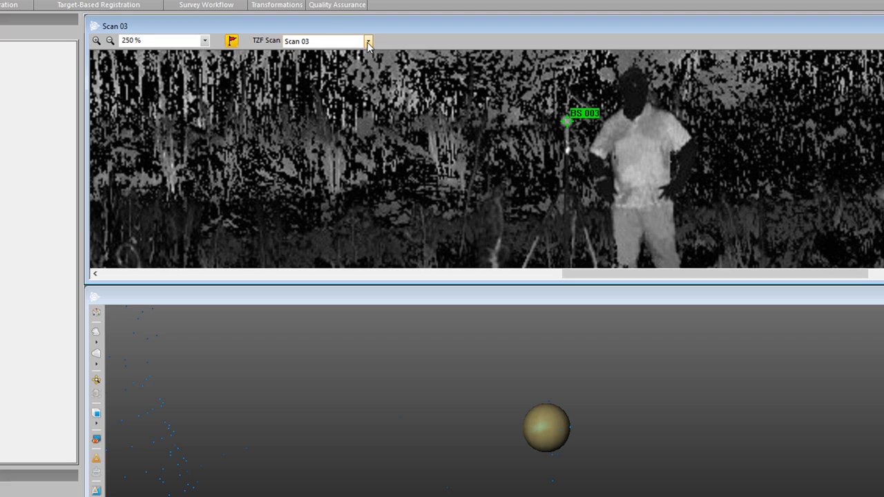
# Step: Display Scan 04 and fit a 0.33 ft spherical target to the sphere on the tripod behind the fence
pyautogui.click(368, 41)
pyautogui.click(326, 80)
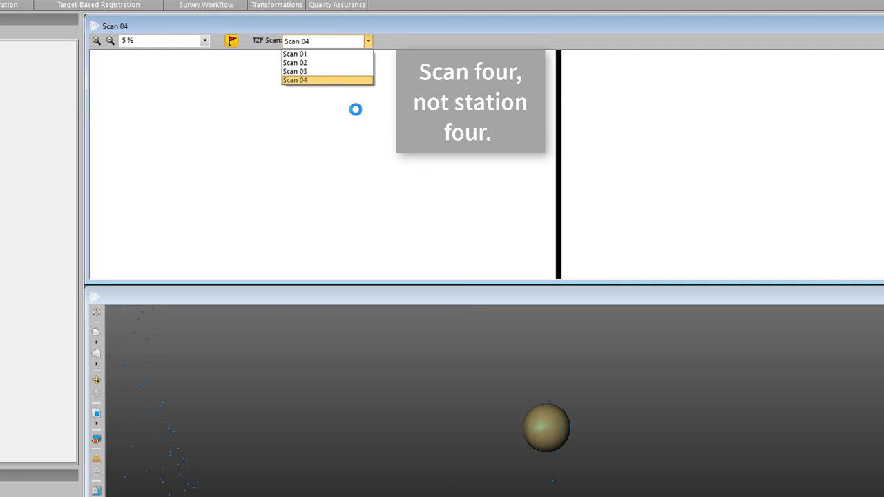
pyautogui.scroll(5, 556, 78)
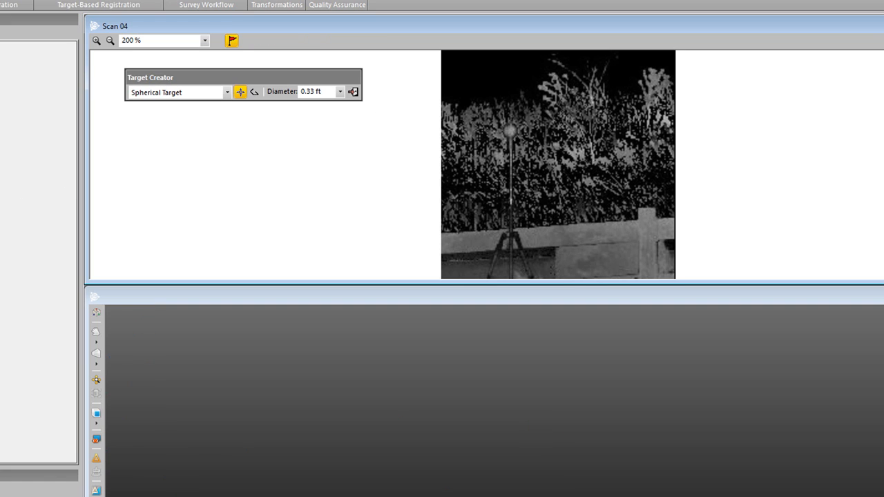
pyautogui.click(509, 131)
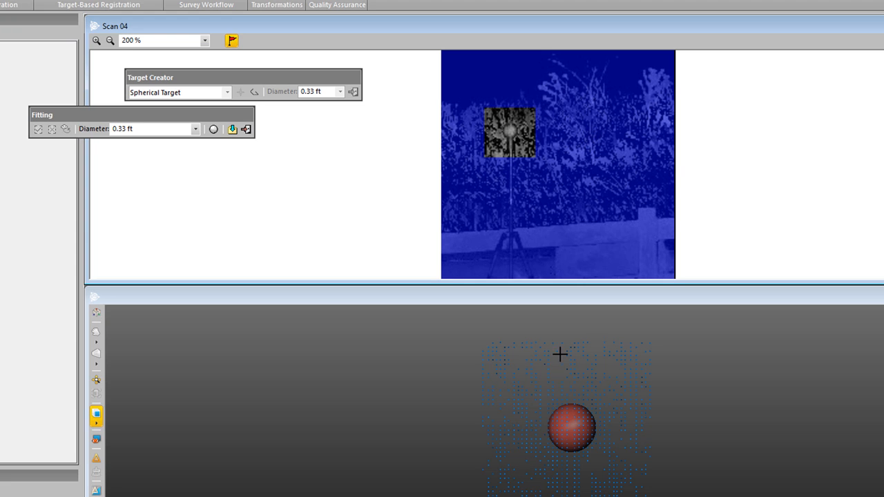
pyautogui.moveTo(572, 427); pyautogui.dragTo(541, 413)
pyautogui.scroll(5, 563, 428)
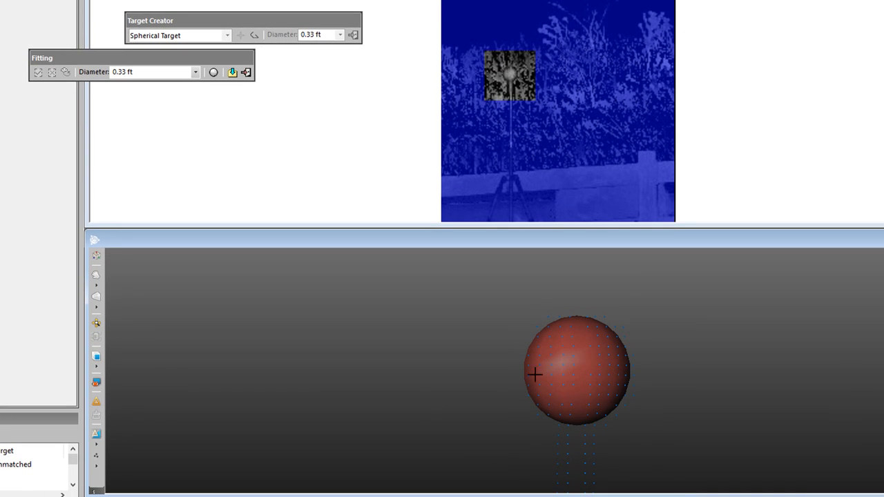
# Step: Try displaying the cloud points at 3 and 5 pixels around the fitted sphere, and restore the 2-pixel size
pyautogui.click(97, 467)
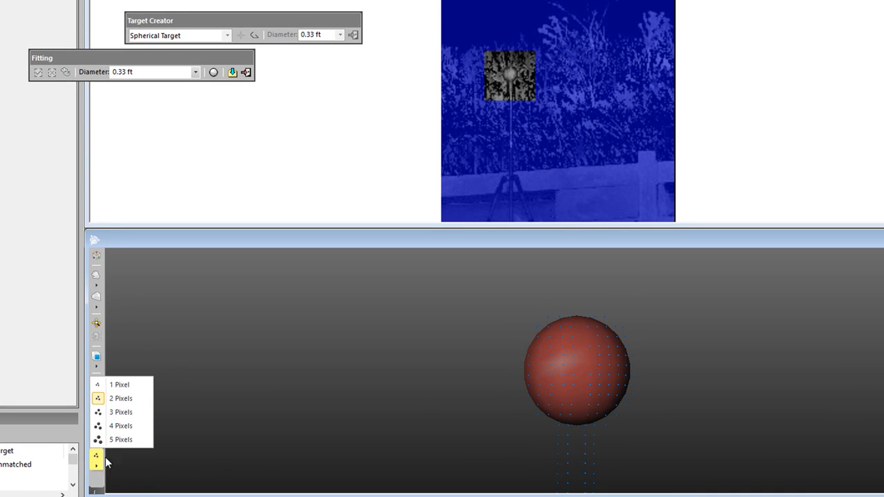
pyautogui.click(121, 413)
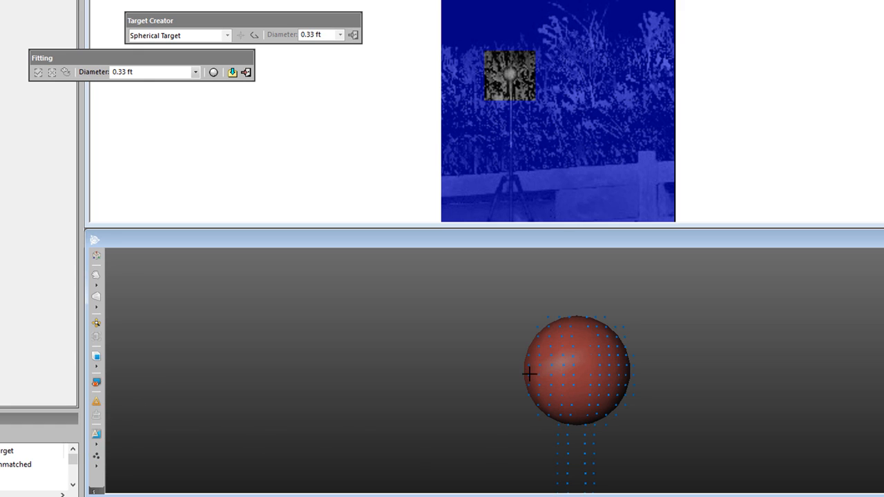
pyautogui.click(97, 464)
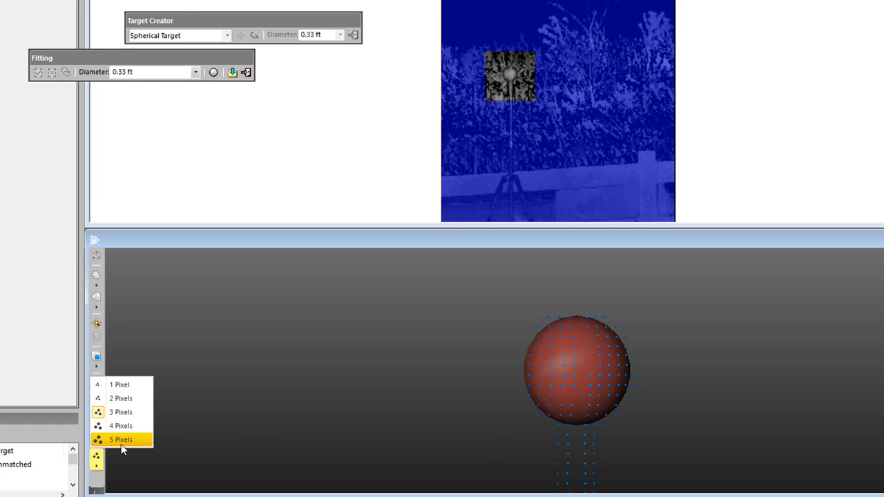
pyautogui.click(118, 440)
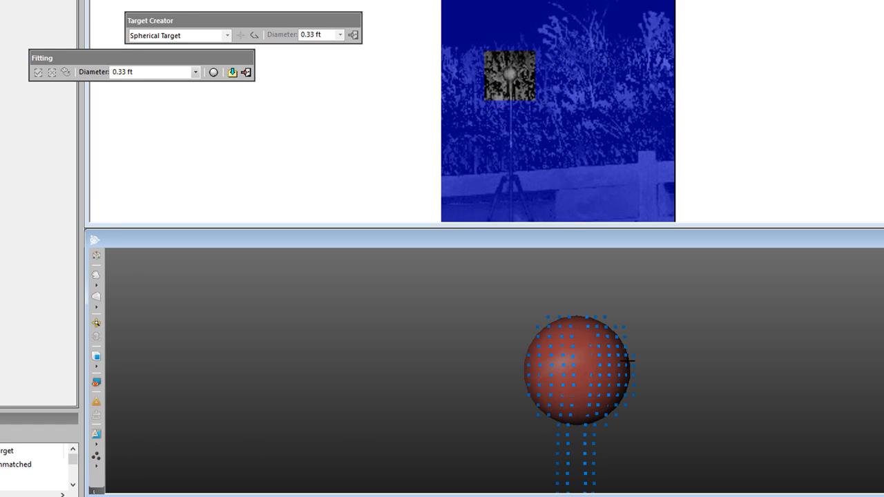
pyautogui.click(98, 468)
pyautogui.click(119, 399)
# Step: Create the fitted Scan 04 sphere as target FS 001 with a height of 6 ft and finish the extraction
pyautogui.click(232, 72)
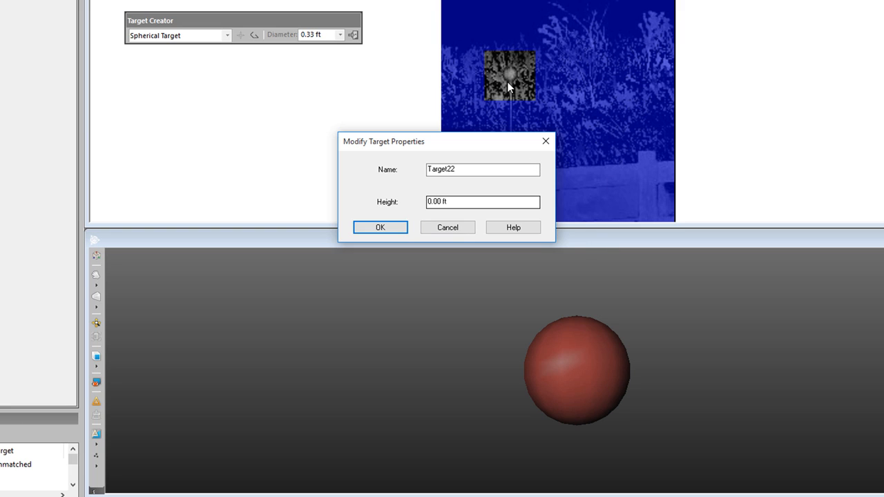
pyautogui.moveTo(472, 169); pyautogui.dragTo(415, 168)
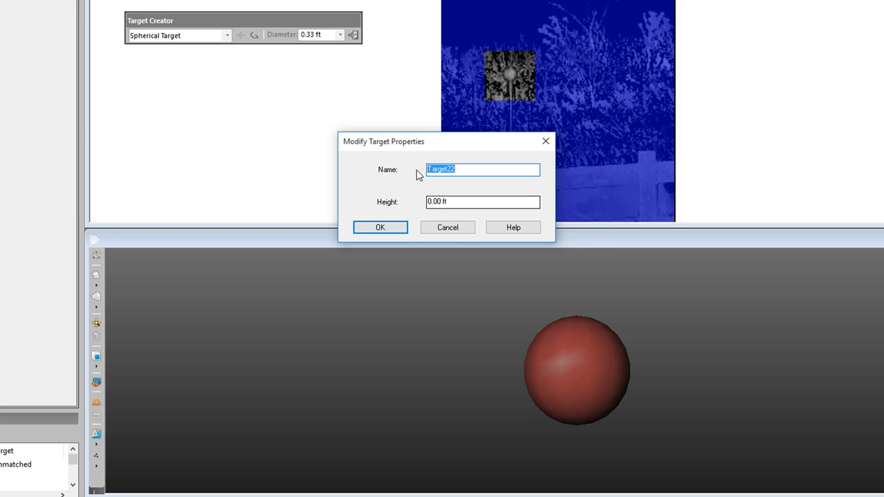
pyautogui.write('FS 001')
pyautogui.moveTo(470, 201); pyautogui.dragTo(398, 200)
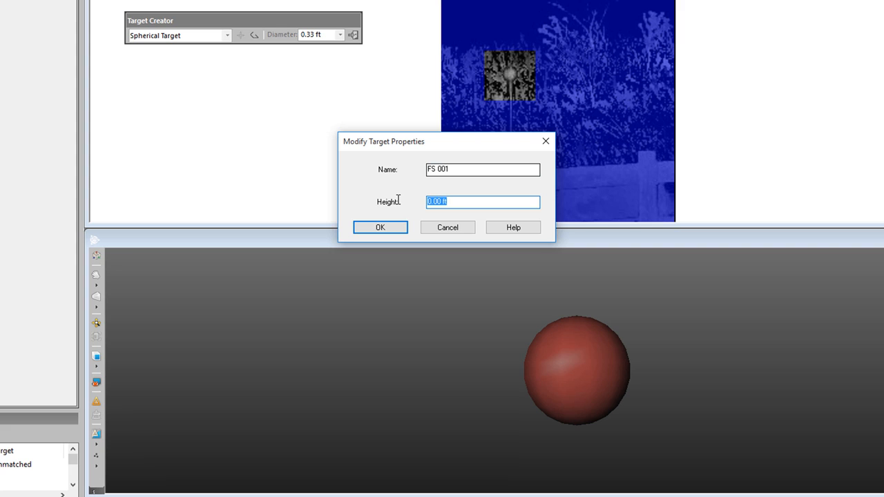
pyautogui.write('6')
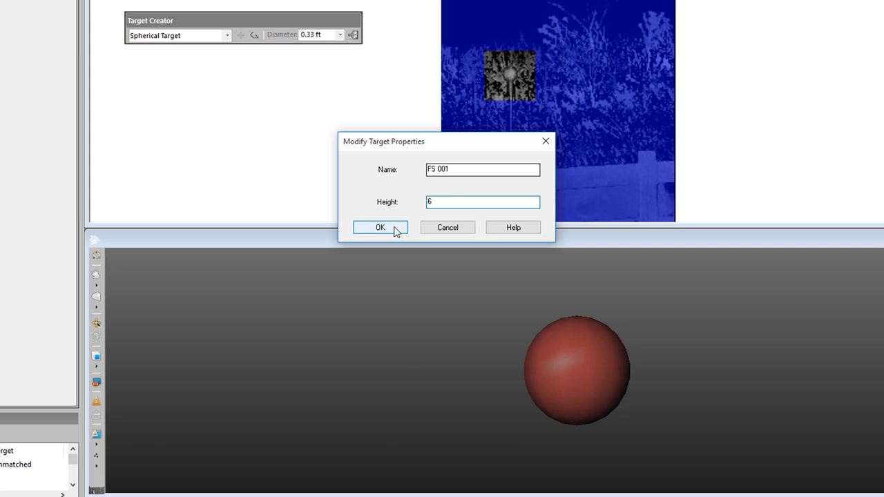
pyautogui.click(381, 228)
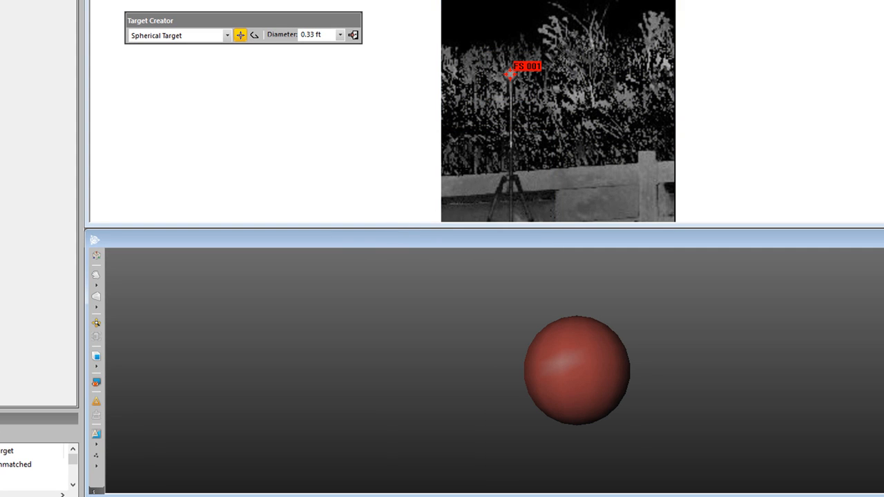
pyautogui.click(354, 35)
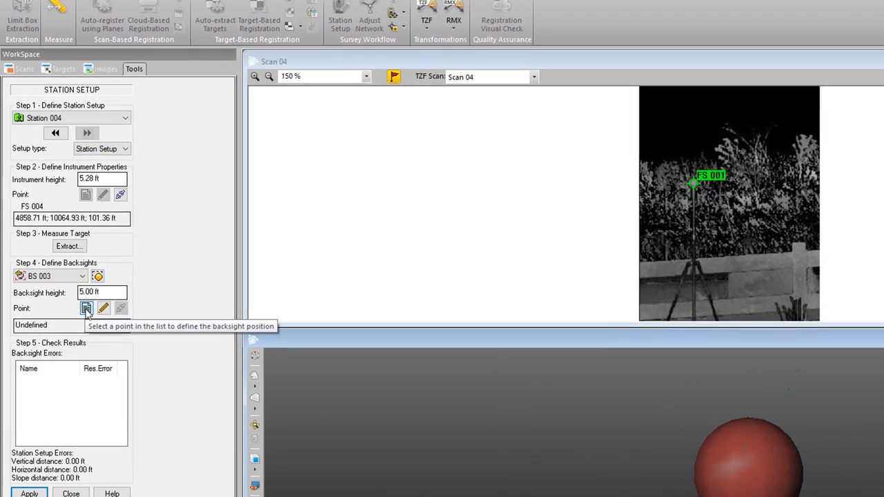
# Step: Match backsight BS 003 of Station 004 with the Station 003 point and apply the station setup
pyautogui.click(61, 264)
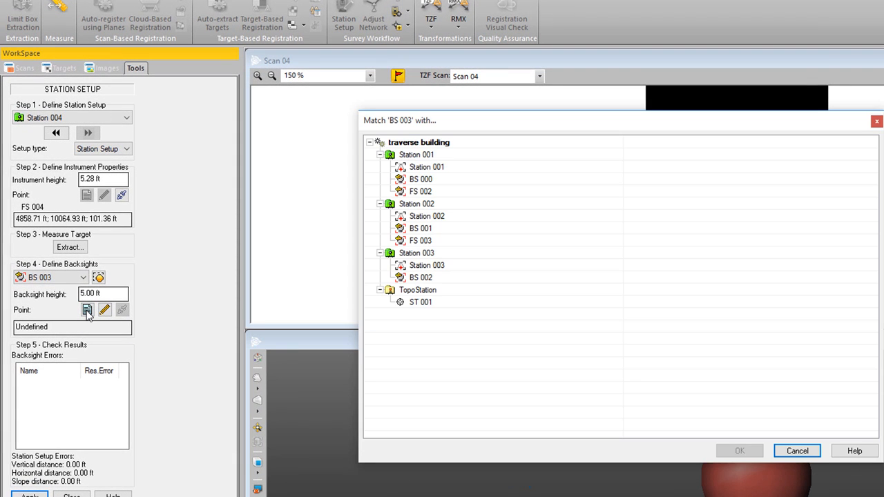
pyautogui.click(441, 267)
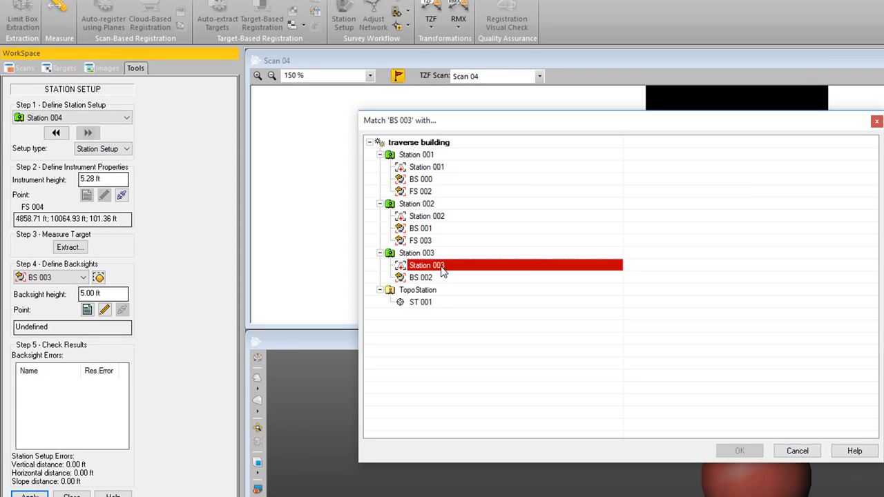
pyautogui.click(740, 452)
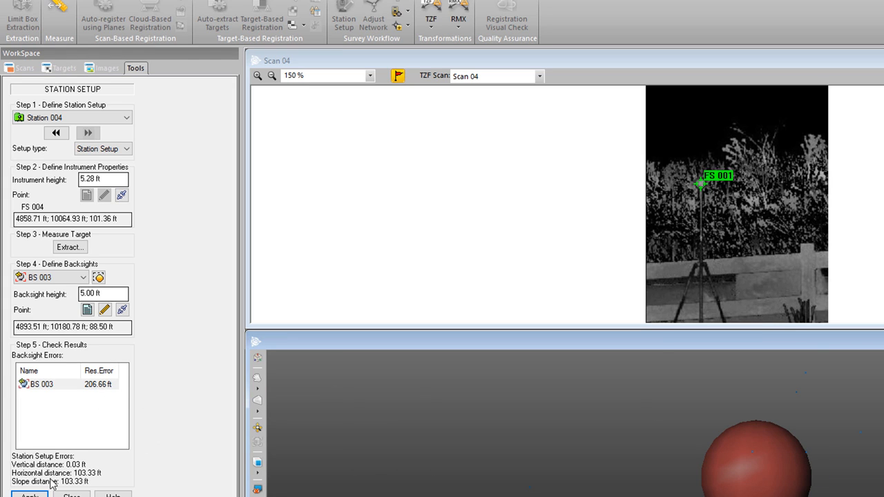
pyautogui.click(30, 495)
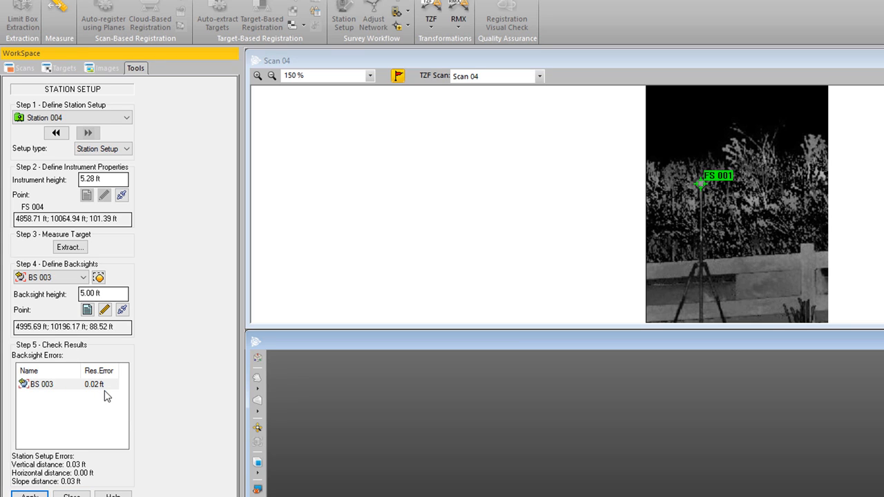
# Step: Match target FS 001 with the TopoStation point ST 001, apply the setup of Station 004, and close Station Setup
pyautogui.click(83, 278)
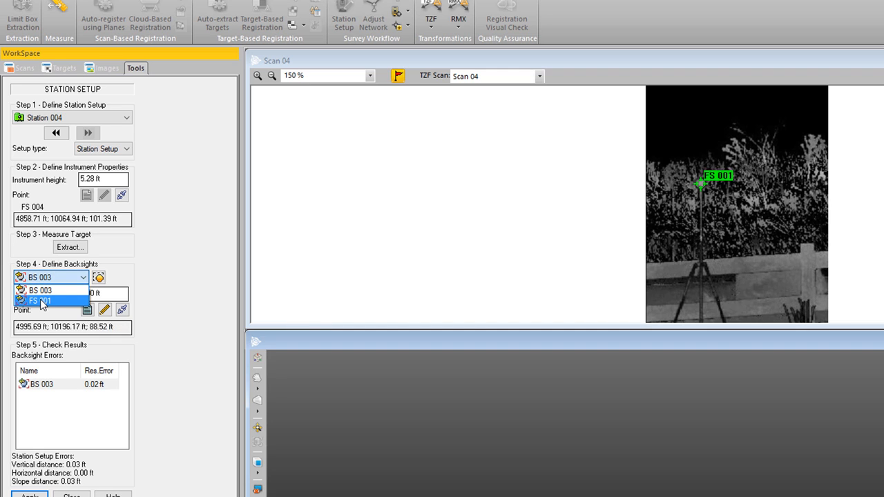
pyautogui.click(40, 299)
pyautogui.click(87, 309)
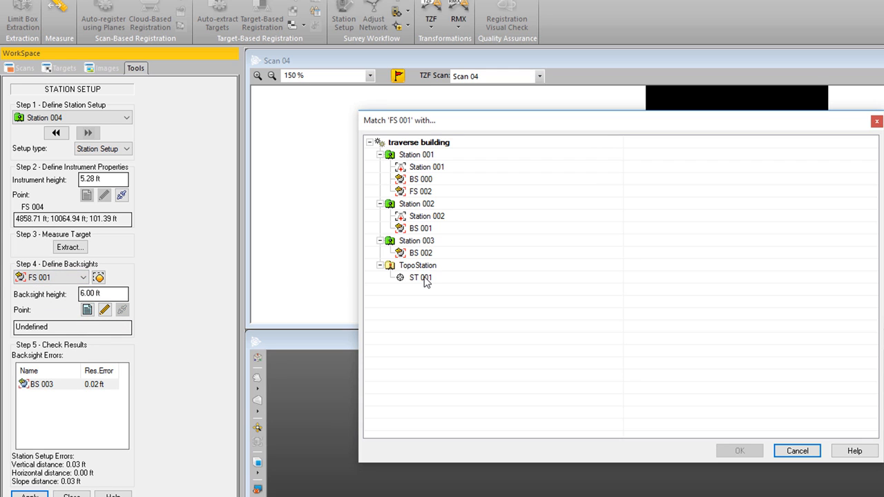
pyautogui.click(423, 278)
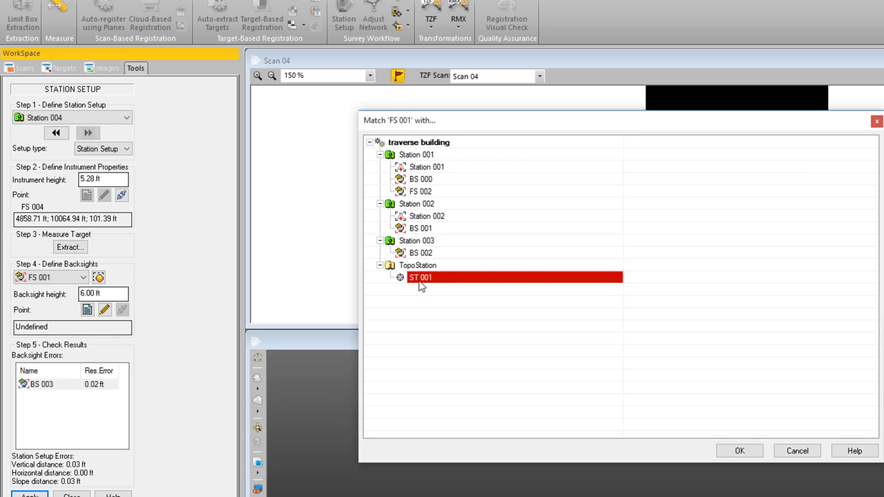
pyautogui.click(754, 453)
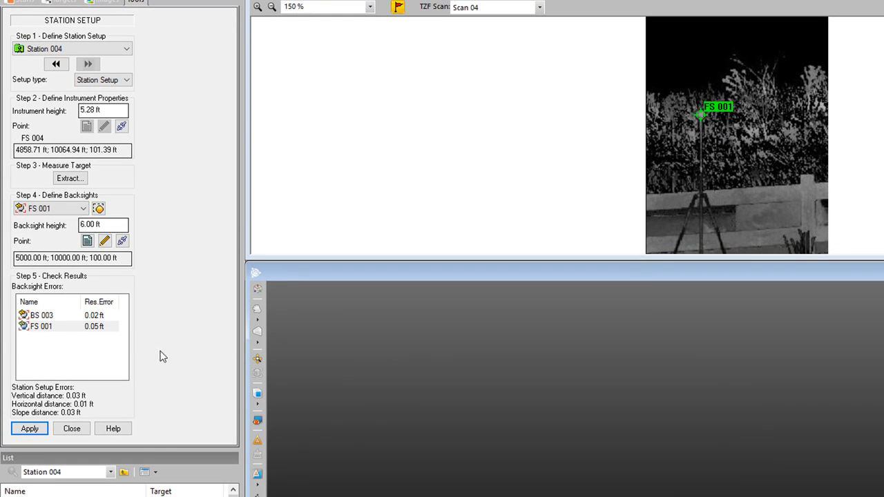
pyautogui.click(27, 427)
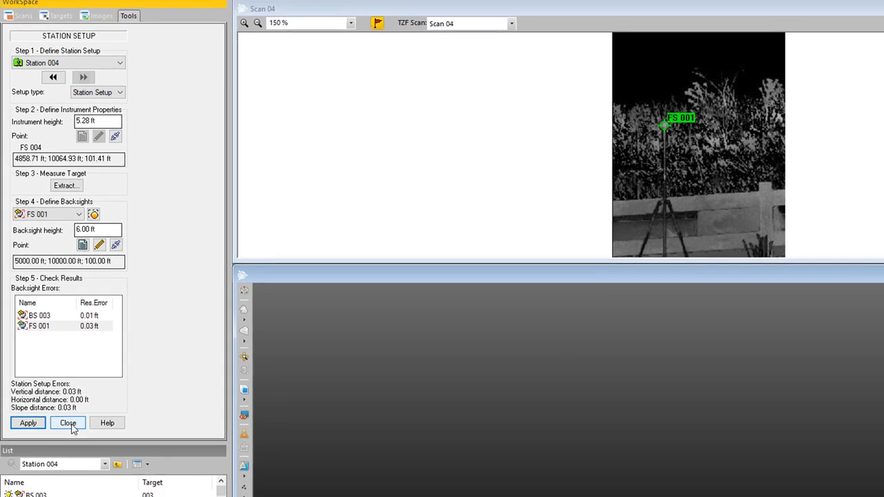
pyautogui.click(72, 429)
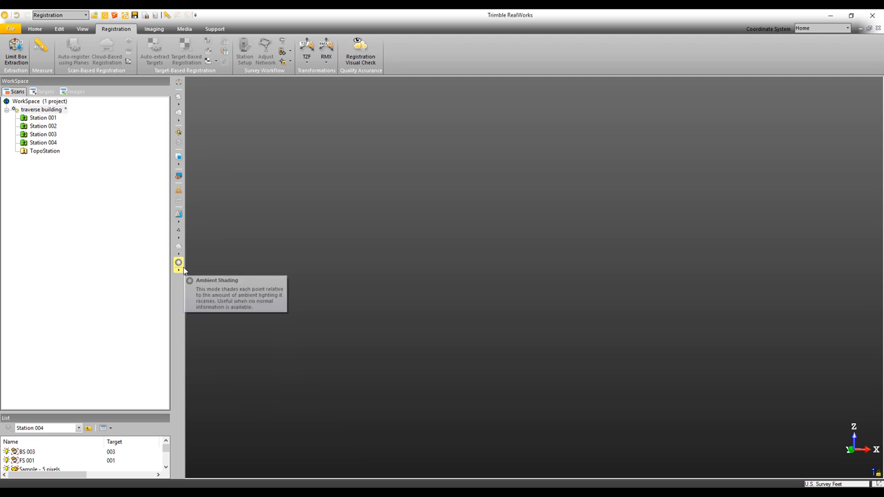
# Step: Fit all scan points in the 3D view and look over the combined clouds around the barn and silo
pyautogui.click(178, 132)
pyautogui.moveTo(539, 310); pyautogui.dragTo(574, 381)
pyautogui.scroll(5, 522, 301)
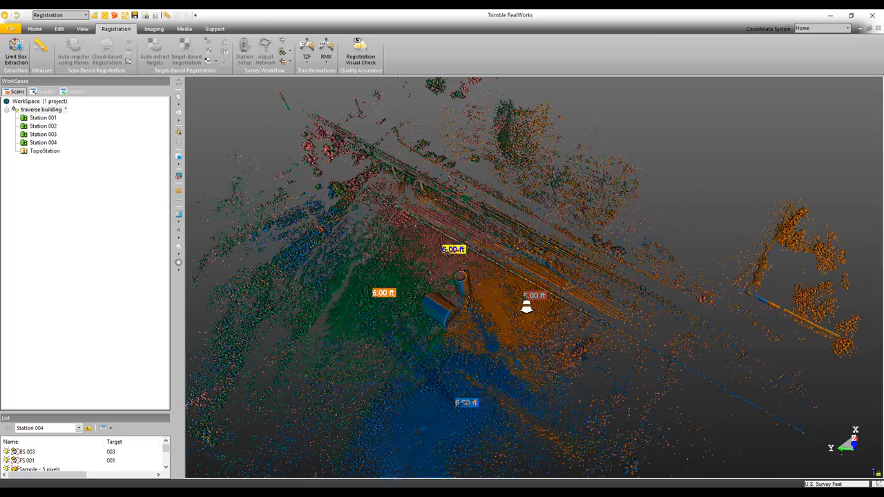
pyautogui.moveTo(484, 314)
pyautogui.mouseDown()
pyautogui.moveTo(435, 286)
pyautogui.moveTo(497, 289)
pyautogui.moveTo(480, 278)
pyautogui.mouseUp()
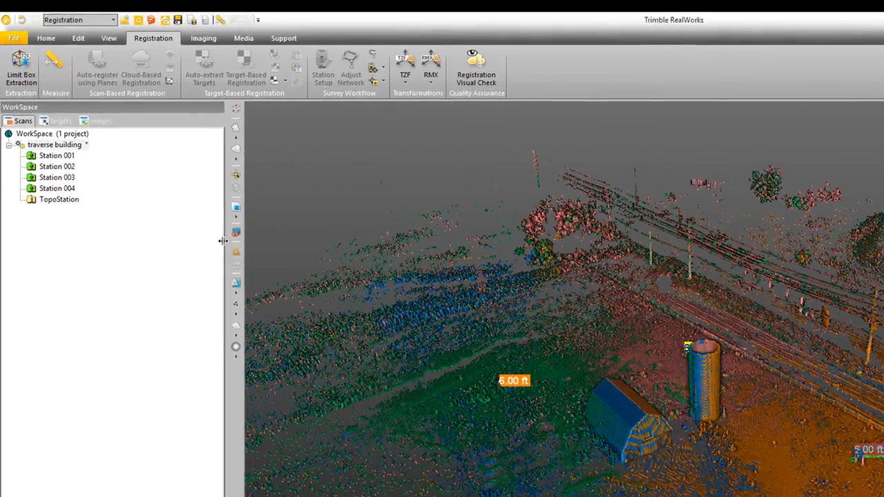
# Step: Run Adjust Network on the traverse building project, review the station residual errors, and apply the registration
pyautogui.click(52, 111)
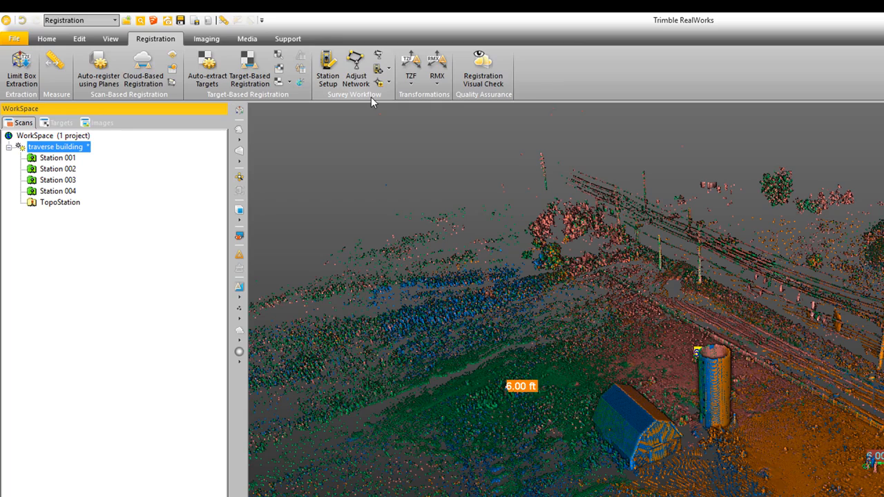
pyautogui.click(353, 64)
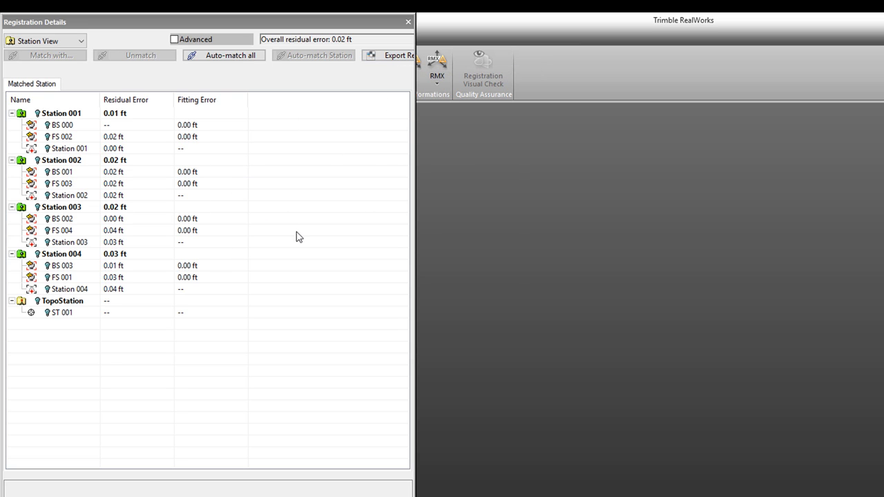
pyautogui.click(408, 26)
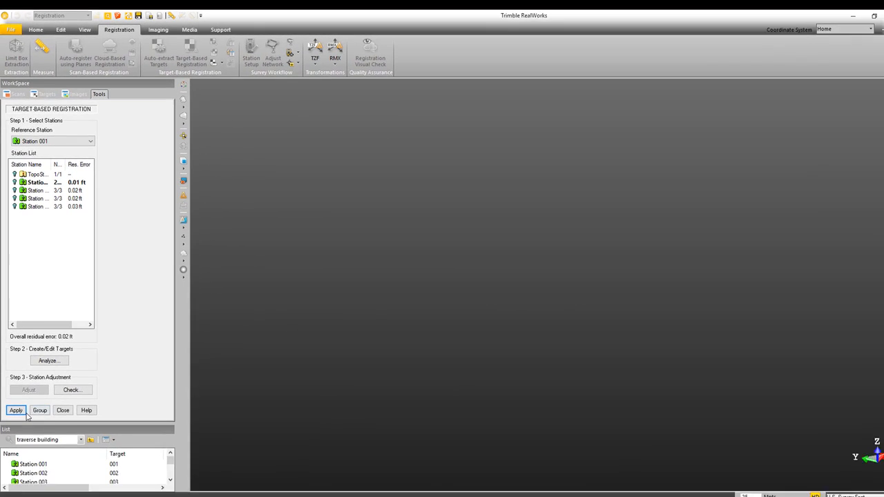
pyautogui.click(15, 400)
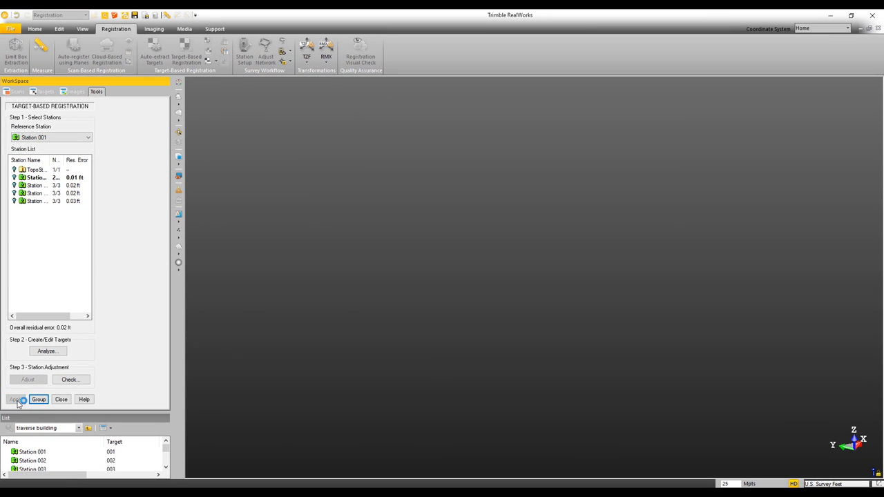
pyautogui.click(61, 400)
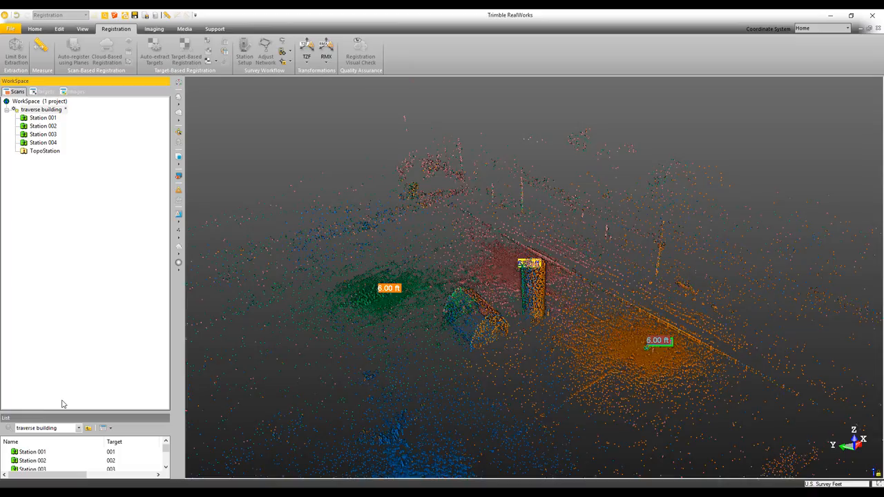
pyautogui.moveTo(62, 413); pyautogui.dragTo(119, 331)
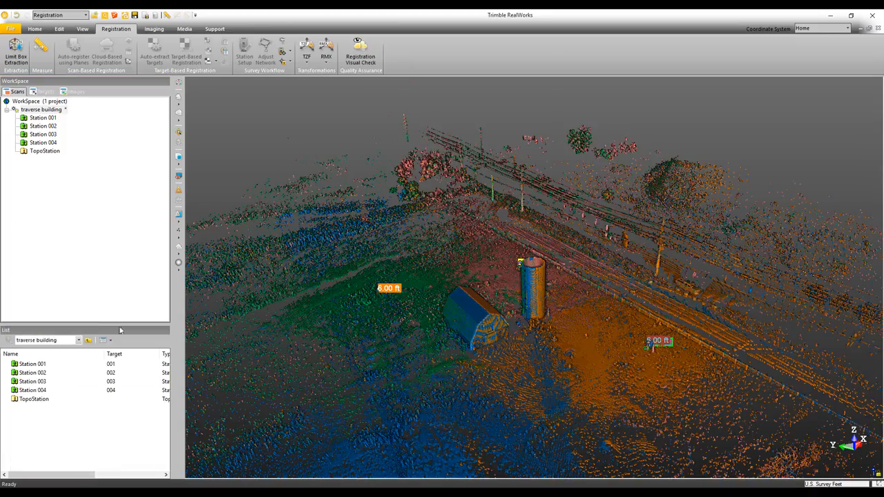
# Step: Examine the barn and silo from several sides and a small section of overlapping scan points up close
pyautogui.moveTo(504, 305); pyautogui.dragTo(446, 305)
pyautogui.scroll(4, 484, 284)
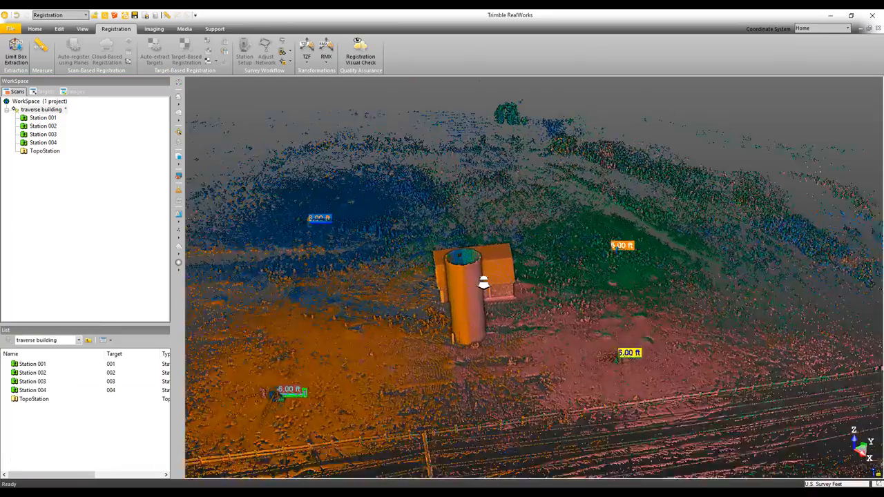
pyautogui.moveTo(515, 259); pyautogui.dragTo(497, 253)
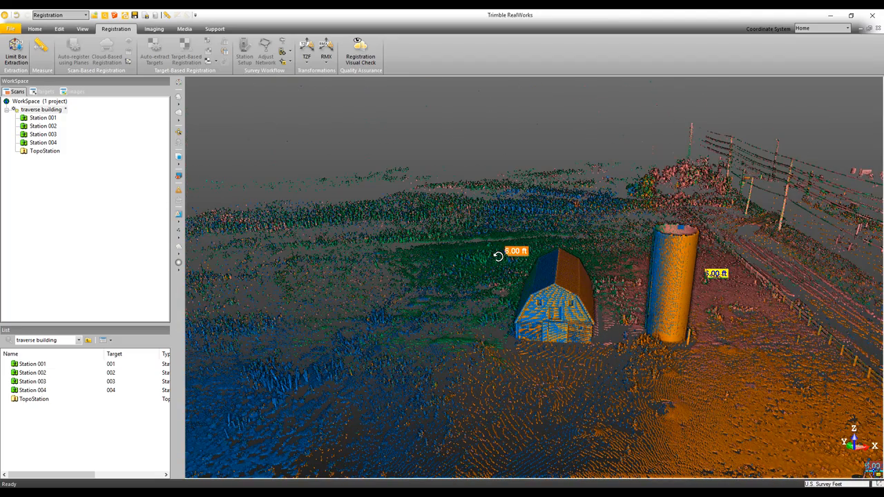
pyautogui.moveTo(534, 269)
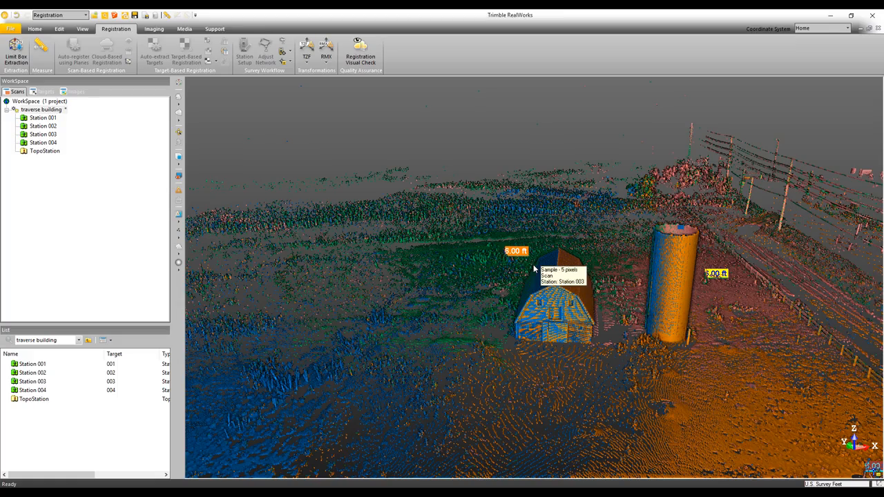
pyautogui.moveTo(560, 291); pyautogui.dragTo(553, 288)
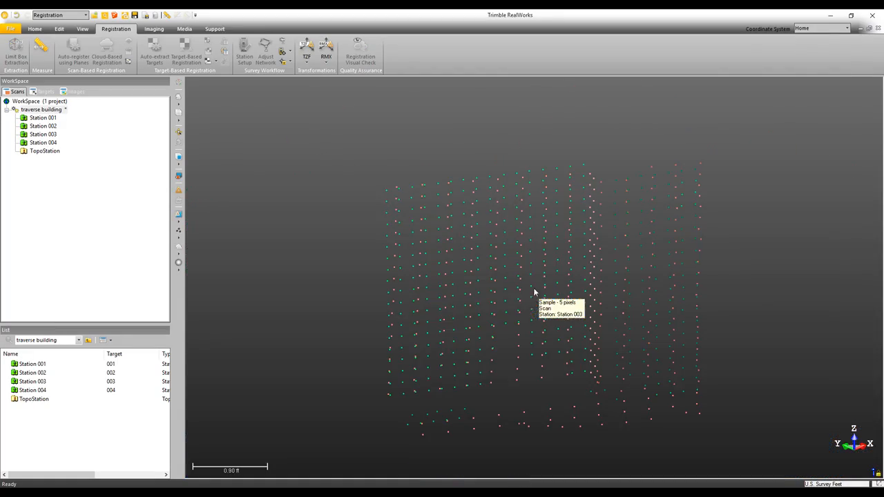
pyautogui.moveTo(537, 302)
pyautogui.mouseDown()
pyautogui.moveTo(537, 280)
pyautogui.moveTo(538, 341)
pyautogui.mouseUp()
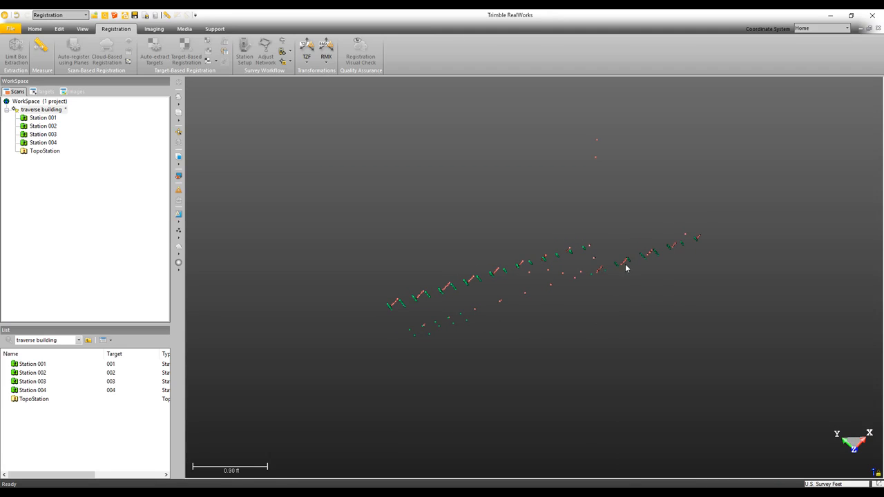
pyautogui.moveTo(494, 283); pyautogui.dragTo(499, 253)
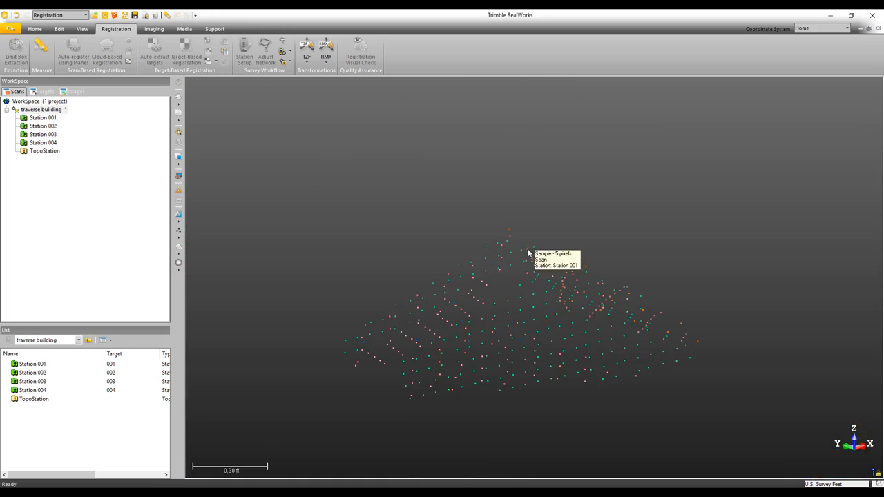
pyautogui.moveTo(529, 251)
pyautogui.mouseDown()
pyautogui.moveTo(539, 329)
pyautogui.moveTo(597, 269)
pyautogui.moveTo(618, 230)
pyautogui.moveTo(624, 181)
pyautogui.moveTo(558, 257)
pyautogui.mouseUp()
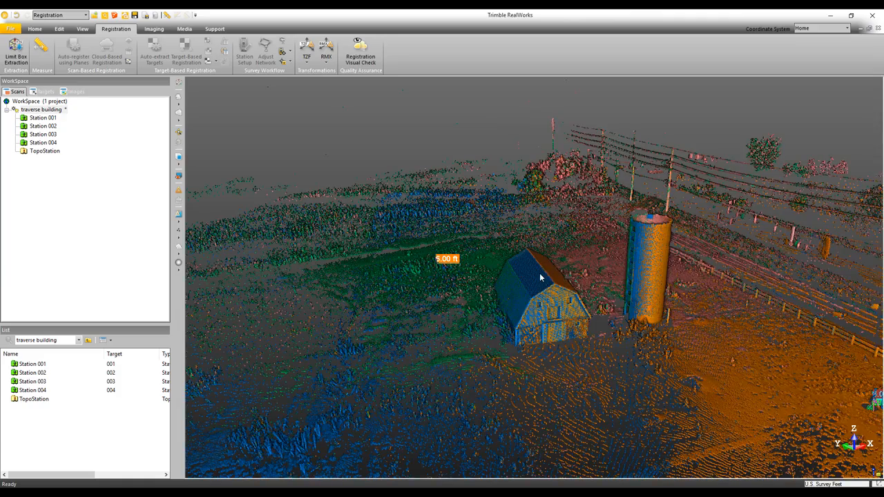
pyautogui.scroll(-4, 541, 278)
pyautogui.moveTo(602, 271); pyautogui.dragTo(564, 274)
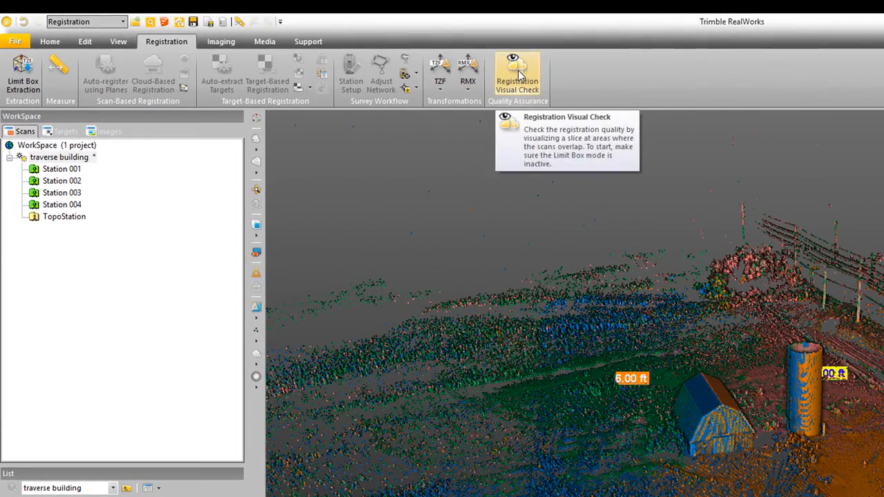
# Step: Cut a horizontal slice through the silo with Registration Visual Check and inspect its ring of overlapping points
pyautogui.click(482, 67)
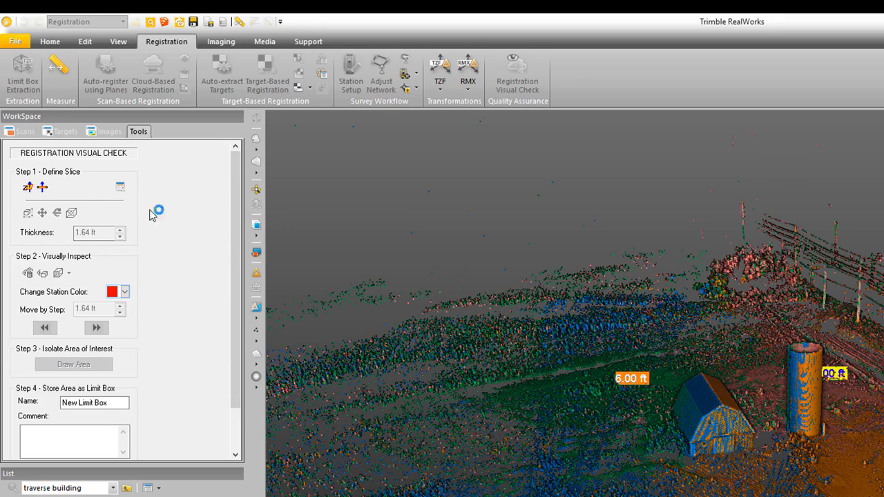
pyautogui.click(28, 188)
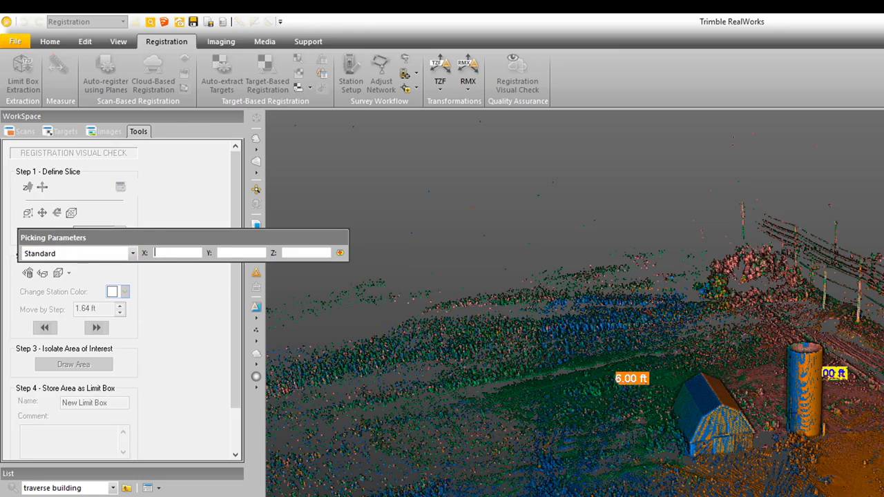
pyautogui.click(801, 408)
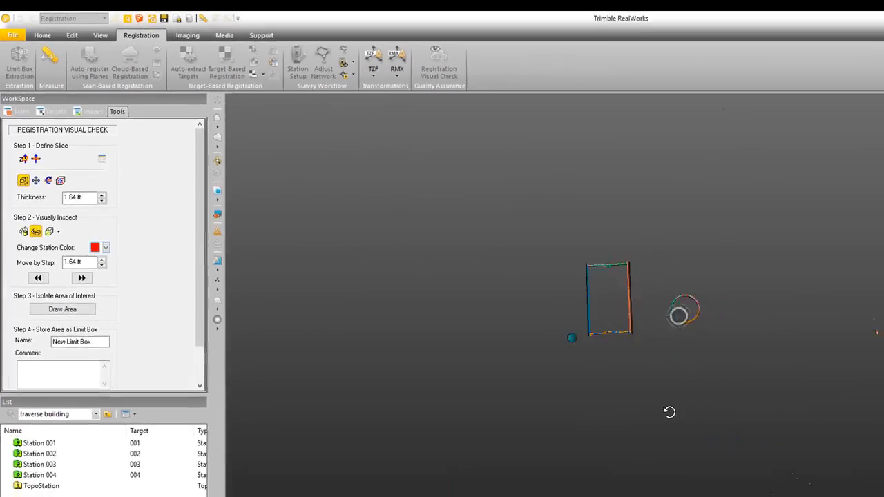
pyautogui.scroll(5, 562, 251)
pyautogui.scroll(3, 537, 166)
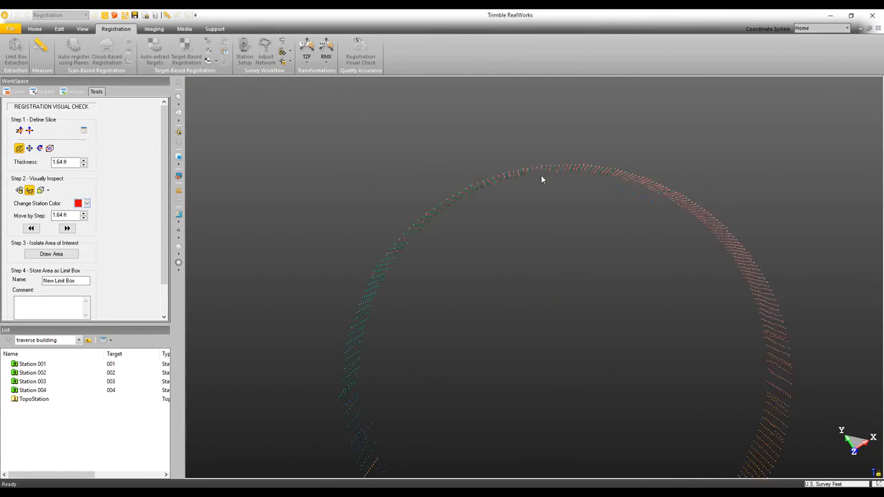
pyautogui.moveTo(541, 175); pyautogui.dragTo(544, 182)
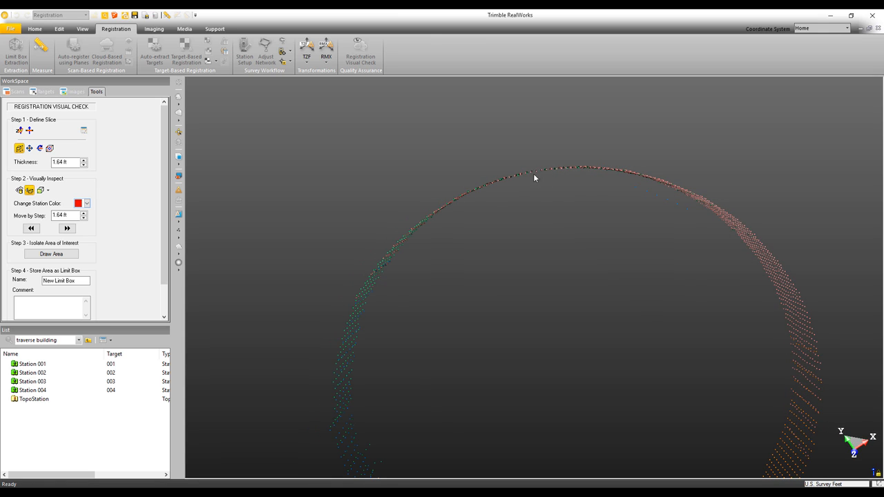
# Step: Switch the 3D view to parallel projection and line it up on the silo slice
pyautogui.click(180, 105)
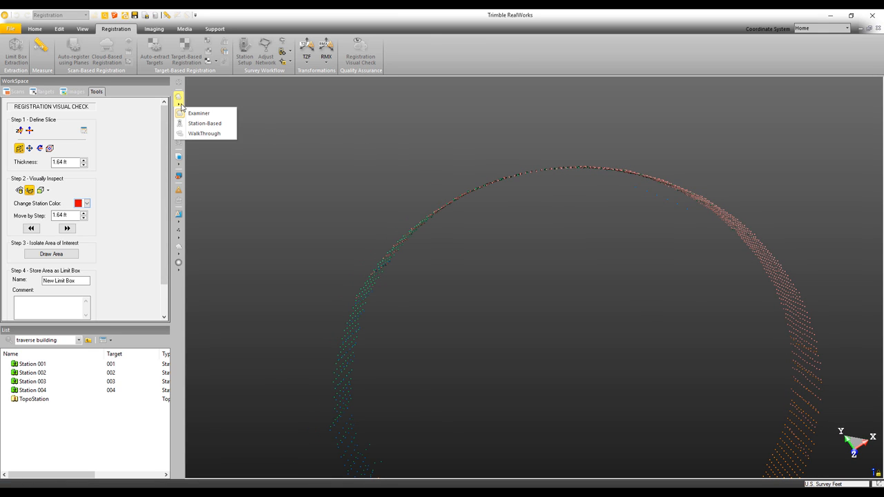
pyautogui.click(179, 120)
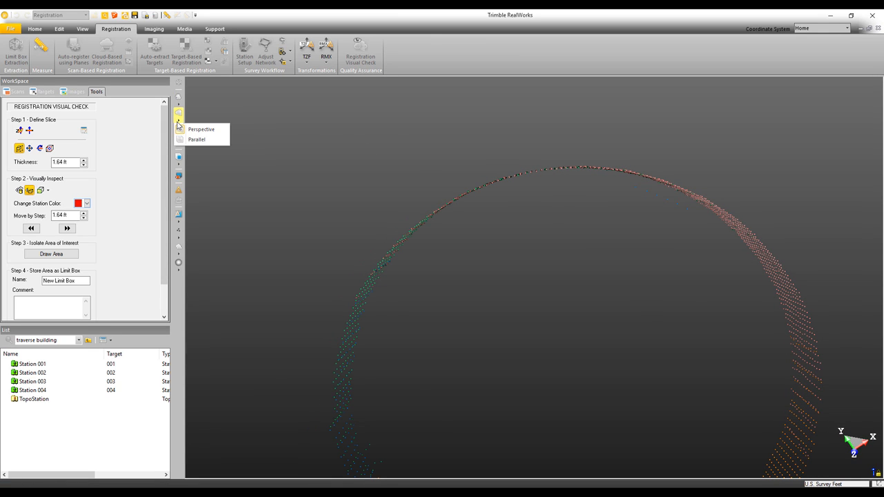
pyautogui.click(193, 143)
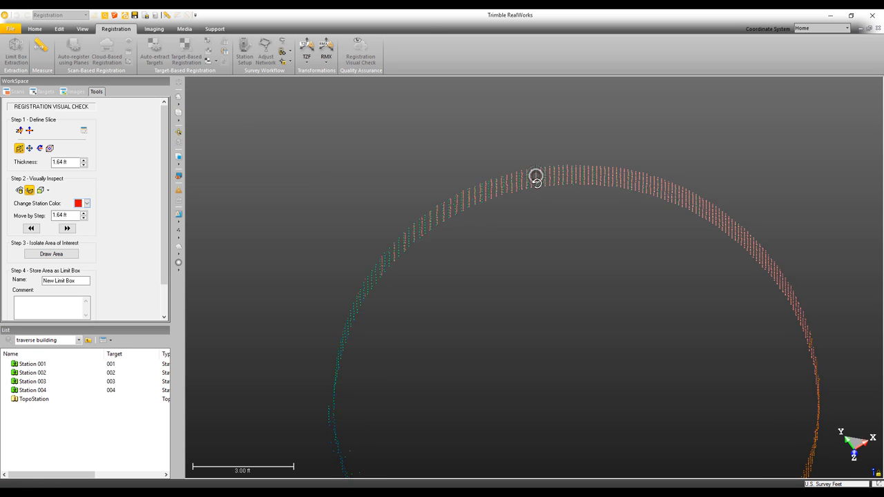
pyautogui.moveTo(534, 171); pyautogui.dragTo(535, 160)
# Step: Inspect how the station clouds line up along the sliced barn walls, and close Registration Visual Check
pyautogui.moveTo(420, 302); pyautogui.dragTo(536, 210, button='middle')
pyautogui.scroll(-10, 442, 217)
pyautogui.scroll(4, 431, 132)
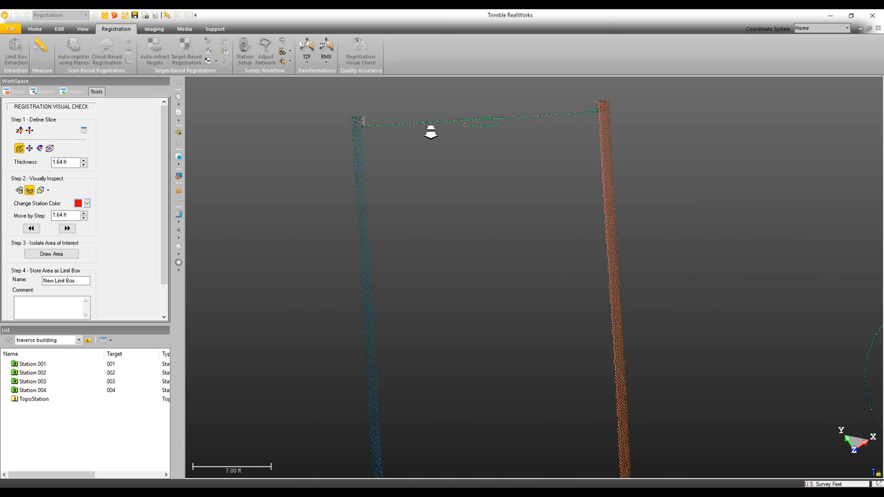
pyautogui.scroll(-3, 444, 223)
pyautogui.moveTo(444, 223); pyautogui.dragTo(493, 178)
pyautogui.scroll(-3, 505, 181)
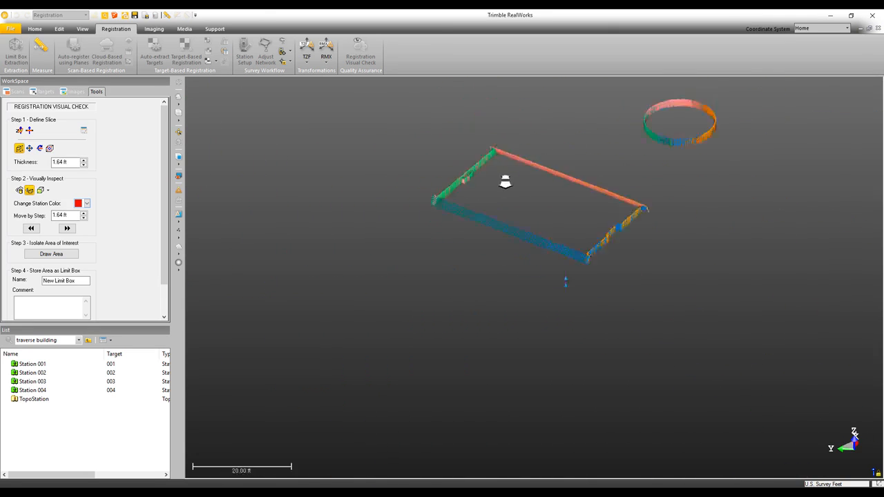
pyautogui.scroll(-2, 506, 181)
pyautogui.moveTo(600, 174); pyautogui.dragTo(593, 196)
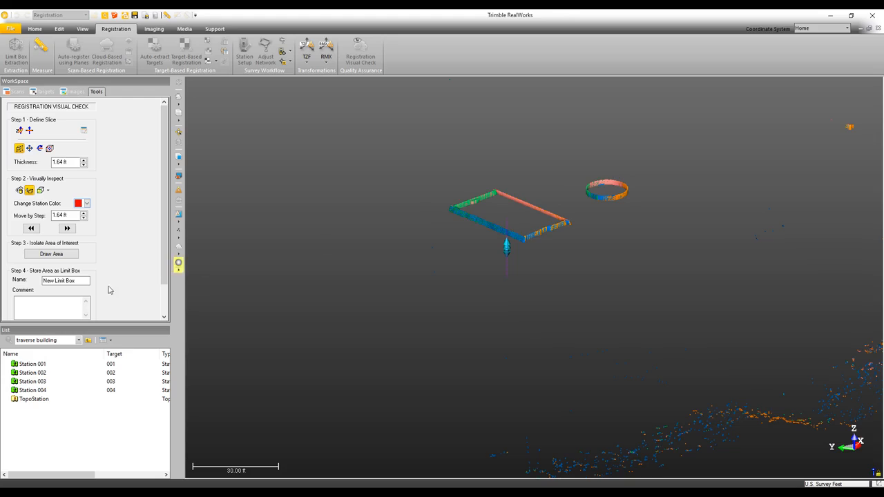
pyautogui.scroll(-2, 166, 256)
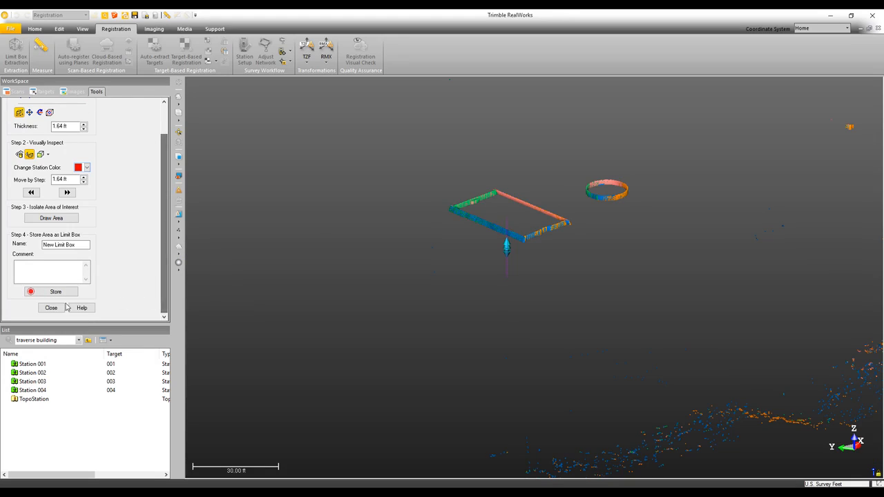
pyautogui.click(51, 308)
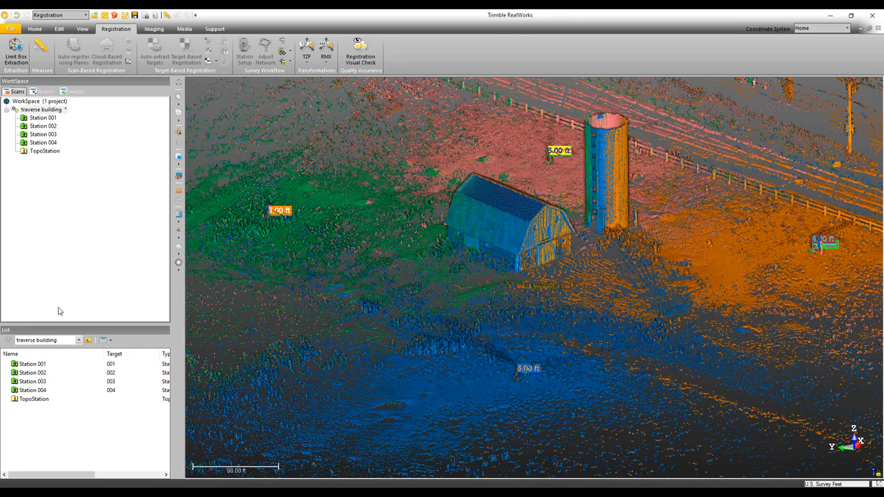
# Step: Examine the registered site from both sides and the target height markers above the ST 001 point
pyautogui.moveTo(493, 235); pyautogui.dragTo(493, 308, button='middle')
pyautogui.scroll(-5, 503, 276)
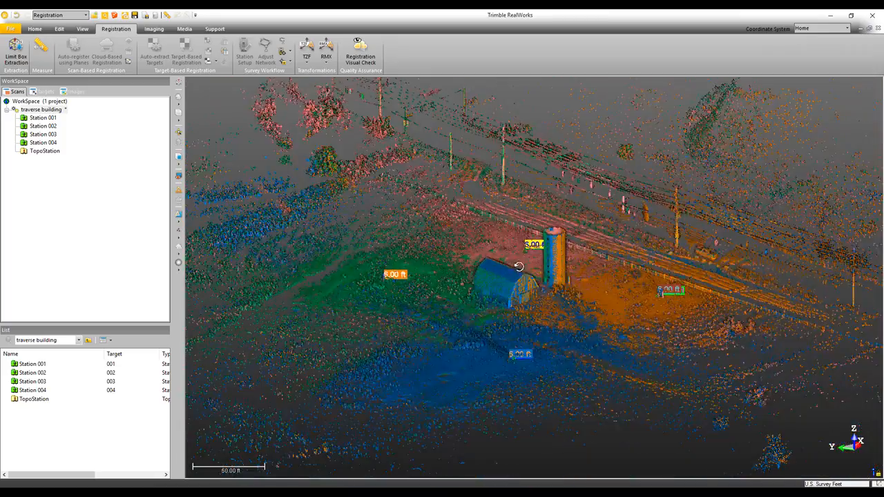
pyautogui.moveTo(524, 267); pyautogui.dragTo(449, 269)
pyautogui.moveTo(505, 231); pyautogui.dragTo(536, 282, button='middle')
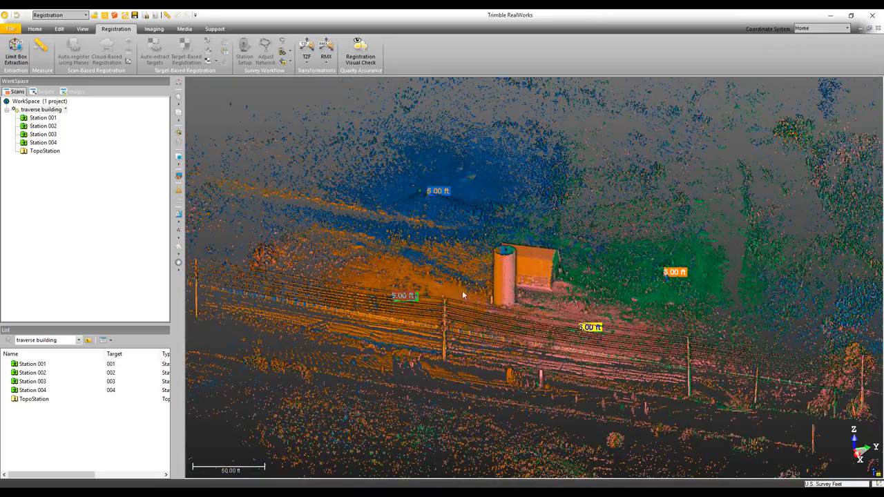
pyautogui.scroll(9, 402, 297)
pyautogui.moveTo(280, 318); pyautogui.dragTo(406, 283, button='middle')
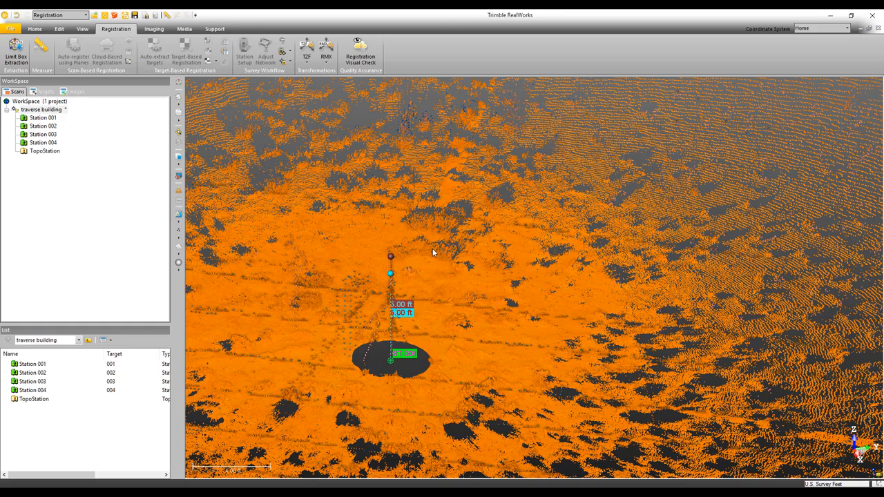
pyautogui.click(46, 111)
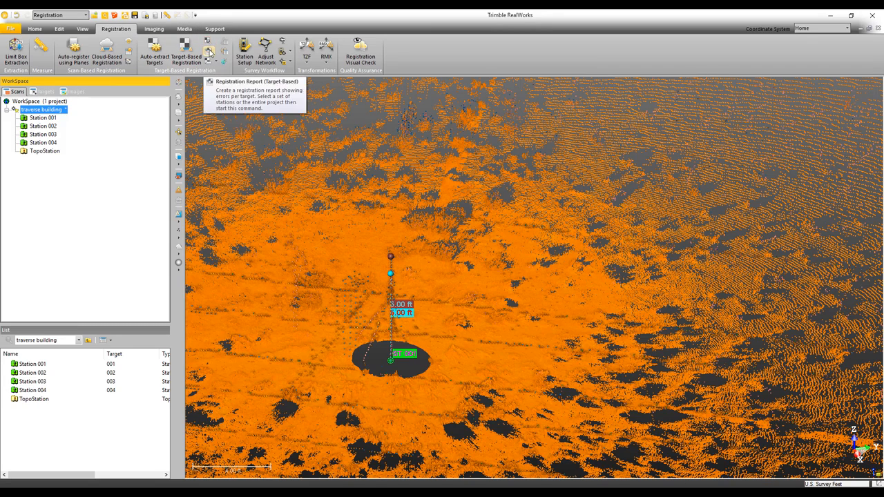
pyautogui.click(208, 62)
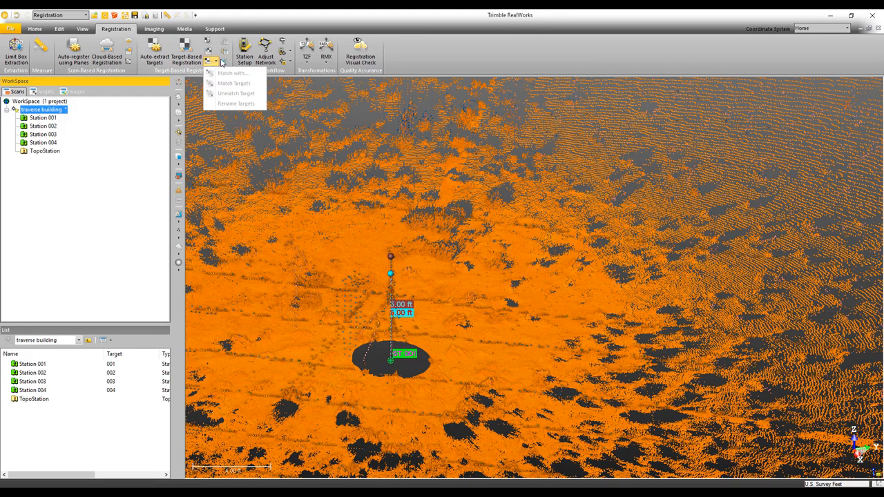
pyautogui.click(246, 11)
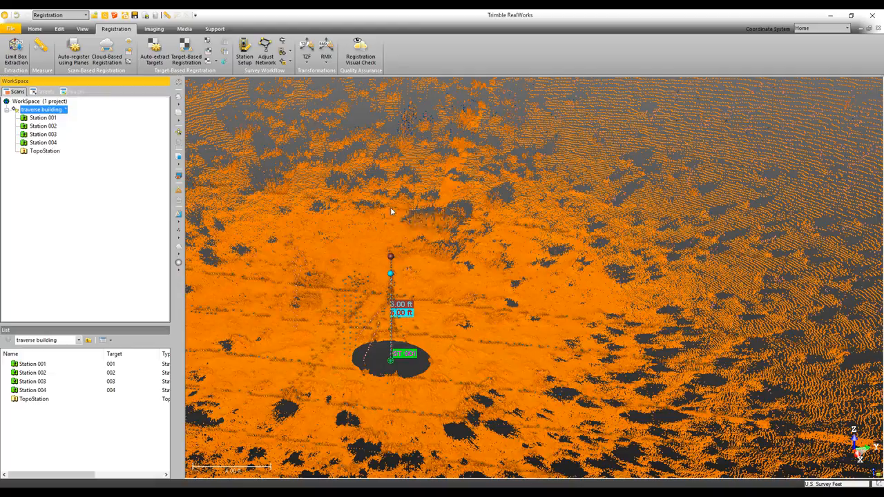
# Step: Measure the coordinates of the ST 001 ground point with a point measurement, and close the Measurement tool
pyautogui.scroll(5, 414, 333)
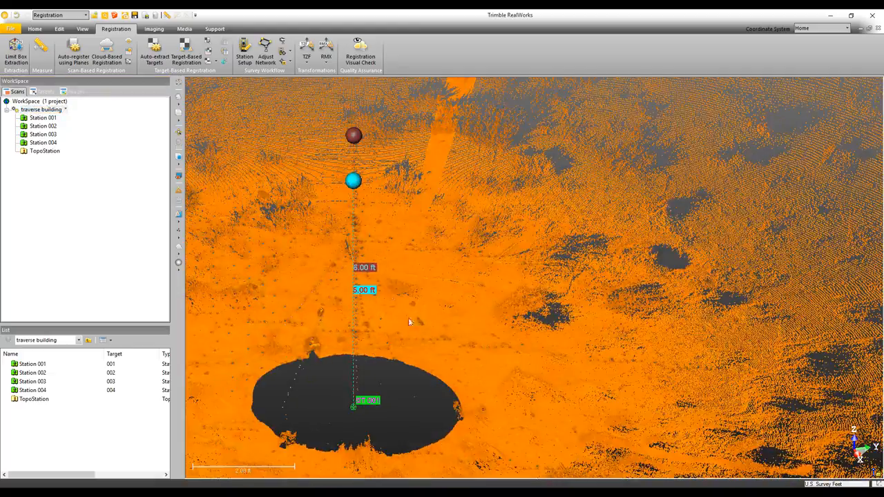
pyautogui.moveTo(388, 278)
pyautogui.mouseDown()
pyautogui.moveTo(414, 264)
pyautogui.moveTo(373, 291)
pyautogui.mouseUp()
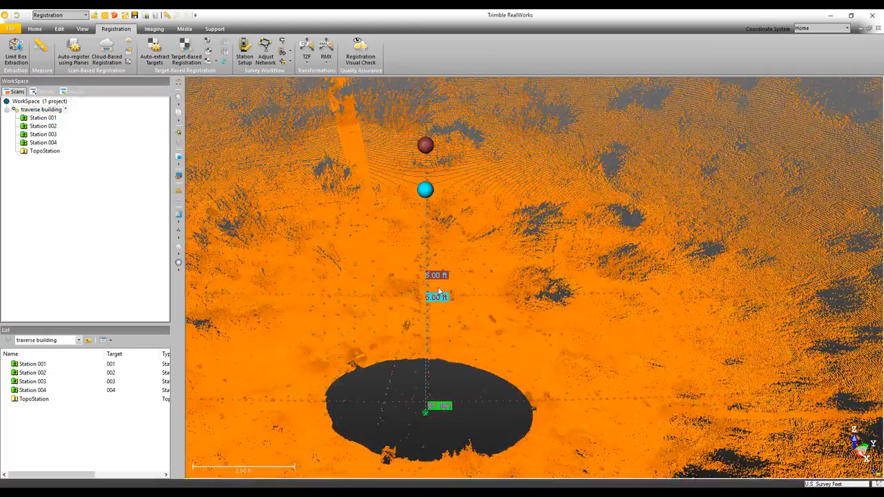
pyautogui.scroll(-5, 444, 292)
pyautogui.scroll(-3, 443, 293)
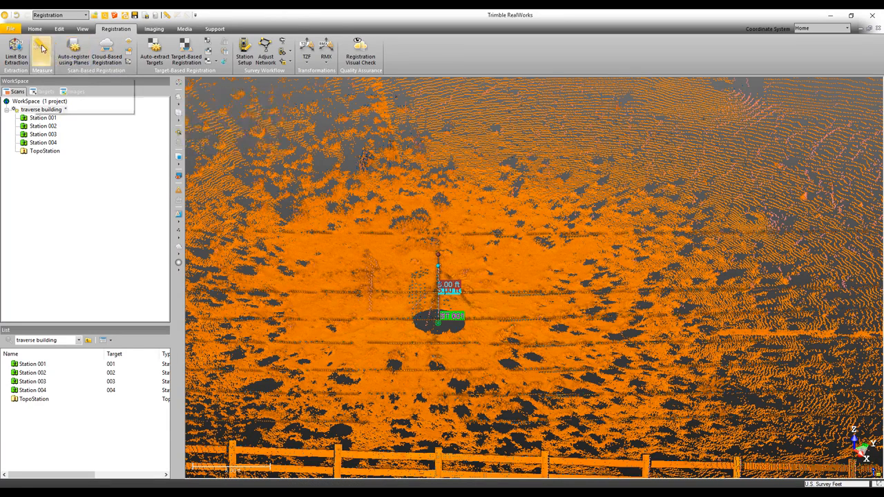
pyautogui.click(42, 47)
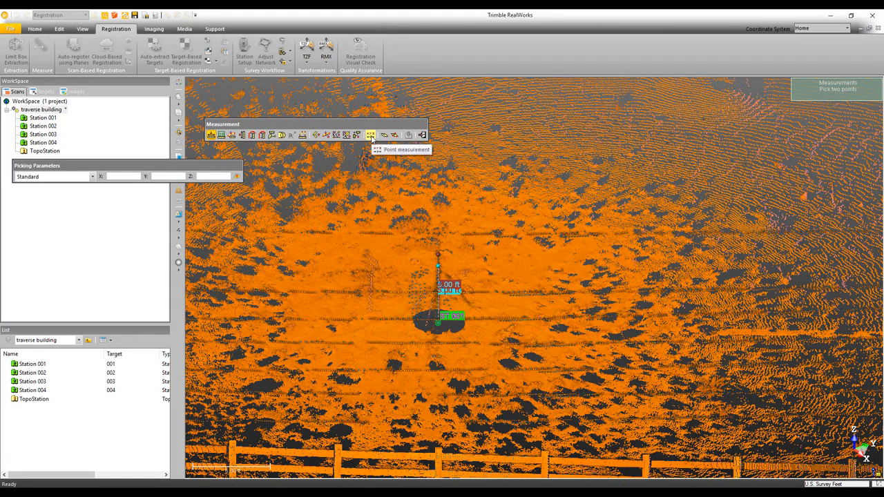
pyautogui.click(370, 135)
pyautogui.click(443, 324)
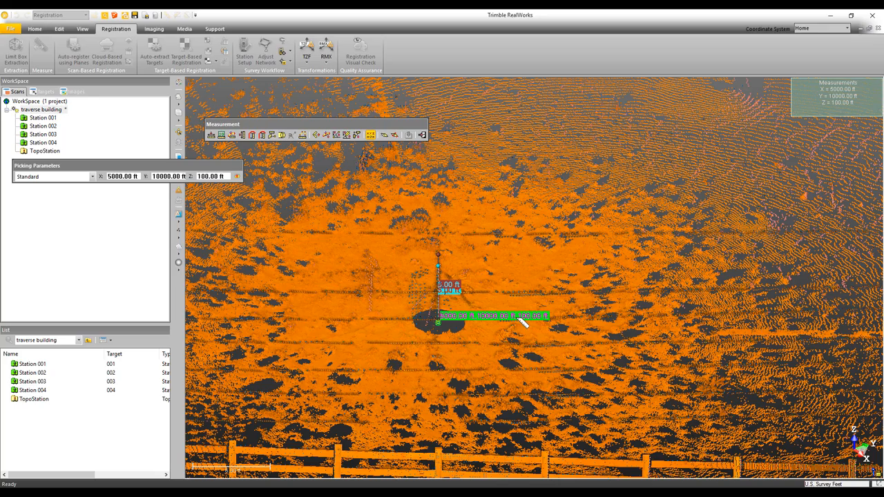
pyautogui.click(422, 135)
# Step: Examine the whole registered site from above with all four station clouds in view
pyautogui.scroll(-10, 491, 245)
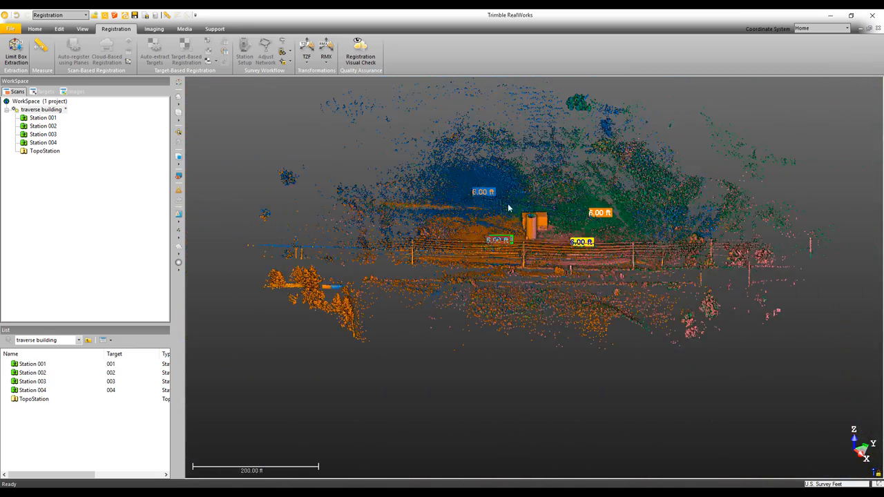
pyautogui.moveTo(509, 208); pyautogui.dragTo(509, 278)
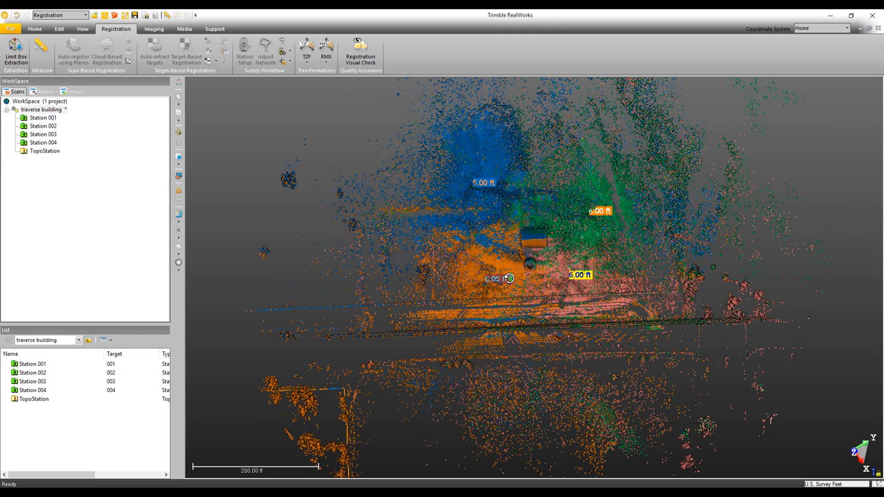